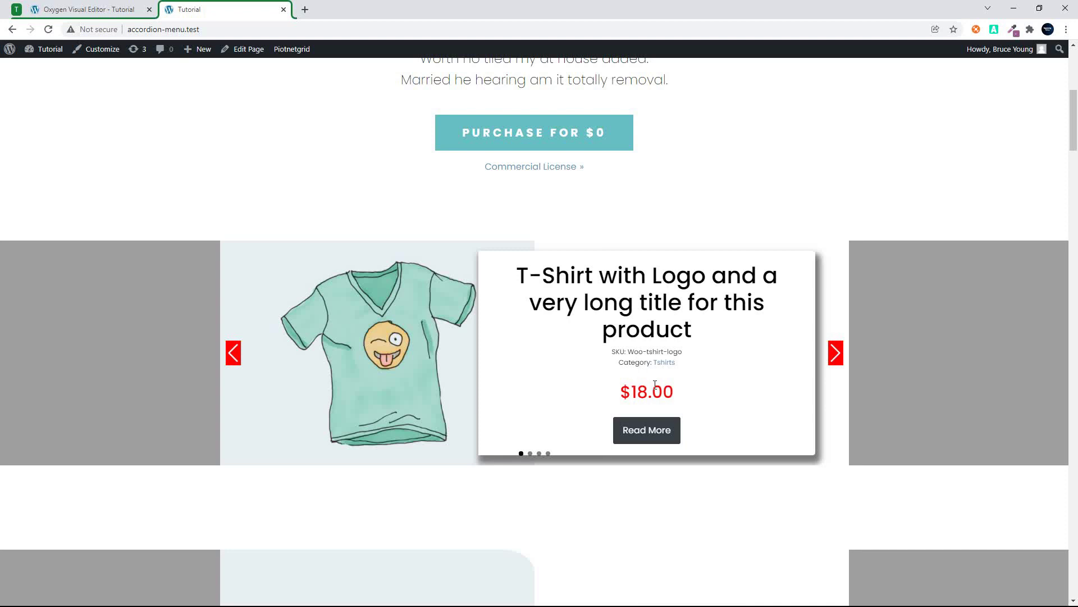
Step: Review the product, custom post and post sliders on the published page, reloading it to show the latest version
{"action": "scroll", "coordinate": [654, 384], "scroll_direction": "down", "scroll_amount": 5}
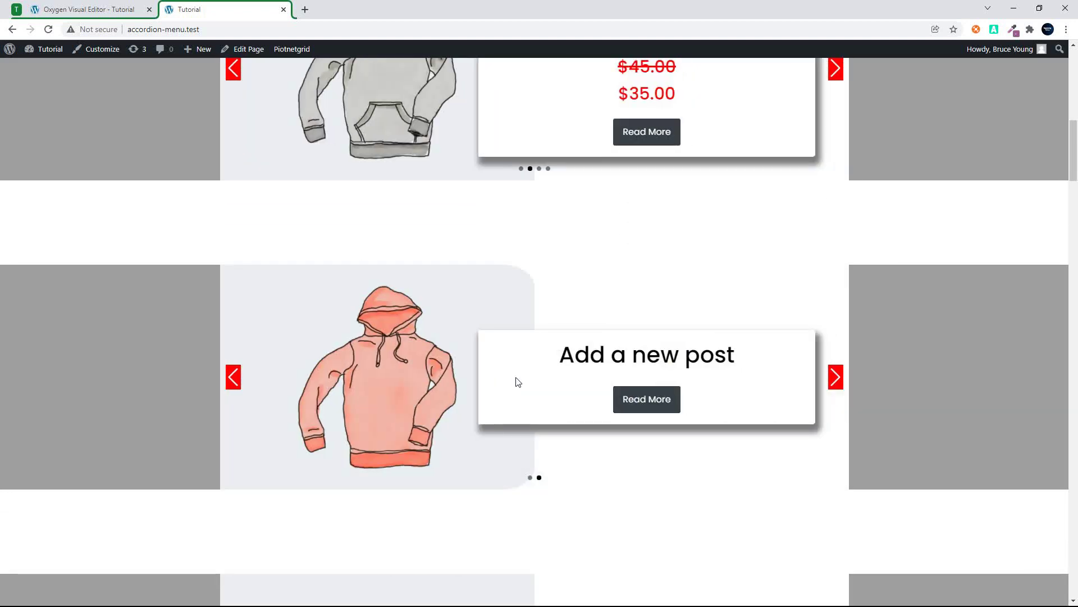
{"action": "scroll", "coordinate": [640, 400], "scroll_direction": "down", "scroll_amount": 5}
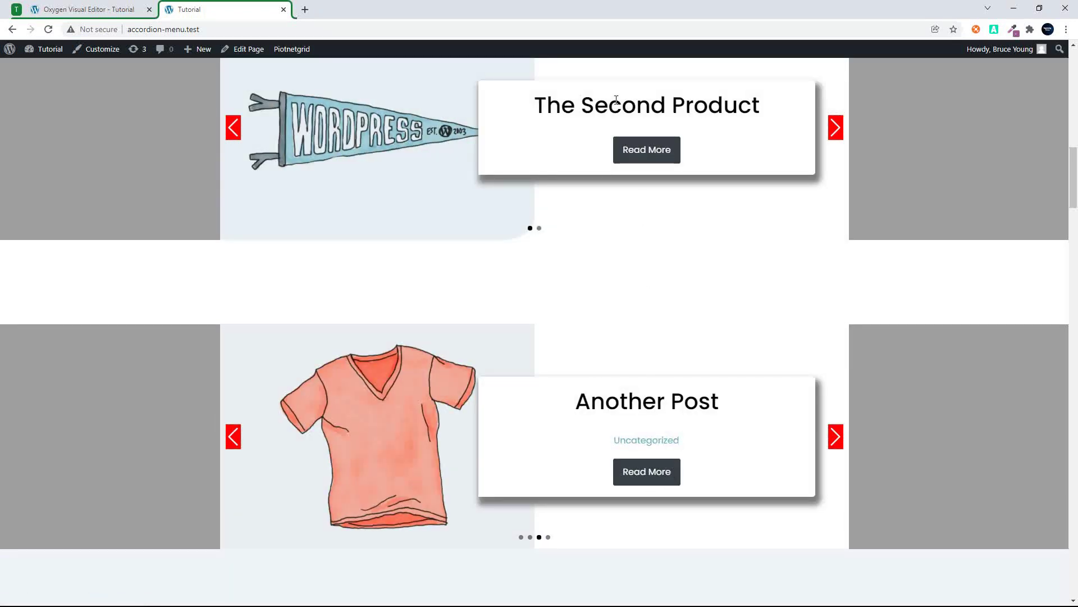
{"action": "scroll", "coordinate": [636, 160], "scroll_direction": "up", "scroll_amount": 5}
{"action": "scroll", "coordinate": [636, 160], "scroll_direction": "up", "scroll_amount": 3}
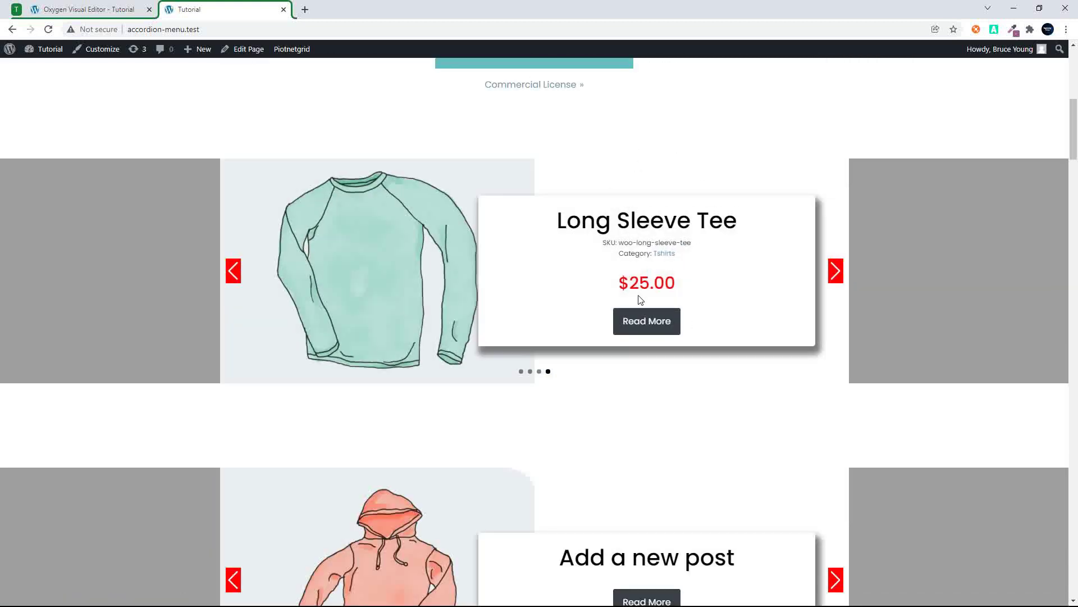
{"action": "left_click", "coordinate": [48, 31]}
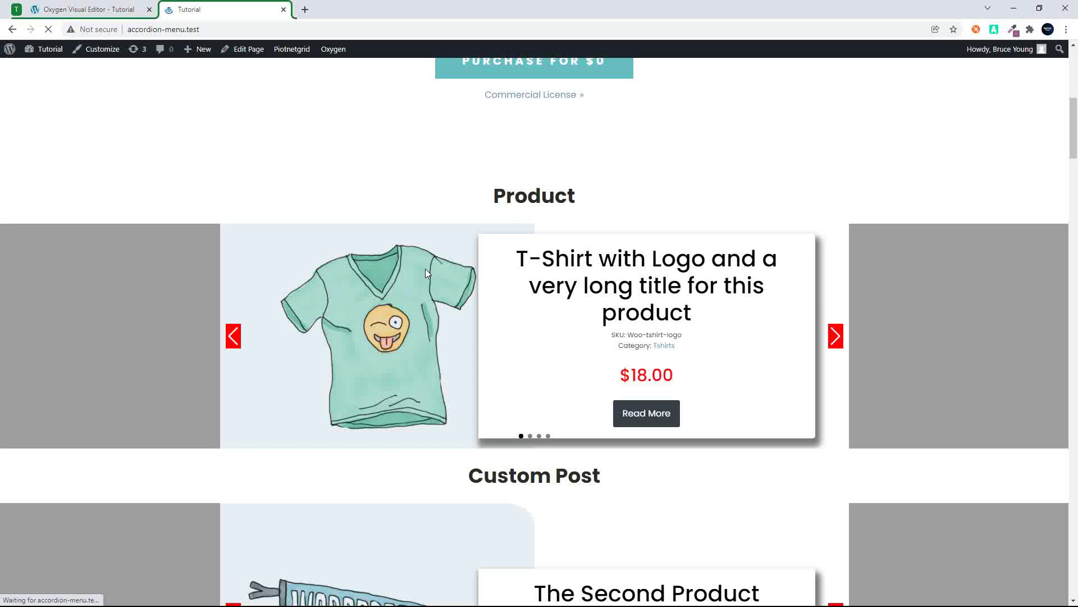
{"action": "scroll", "coordinate": [580, 462], "scroll_direction": "down", "scroll_amount": 7}
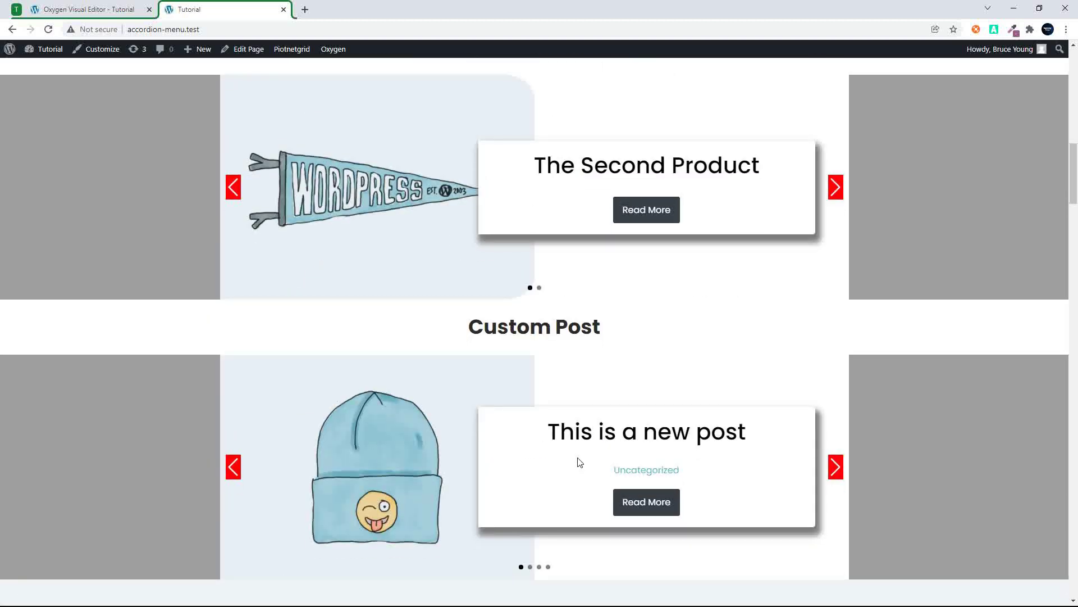
{"action": "scroll", "coordinate": [579, 459], "scroll_direction": "up", "scroll_amount": 1}
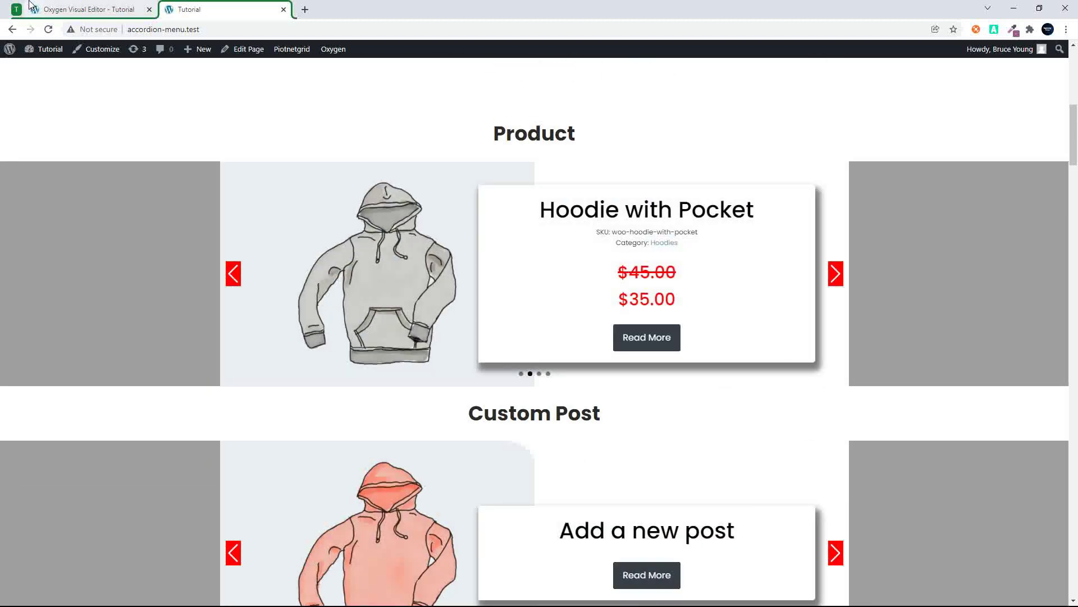
Step: Switch to the Oxygen editor and look over the slider sections on the canvas and in the page structure
{"action": "left_click", "coordinate": [78, 7]}
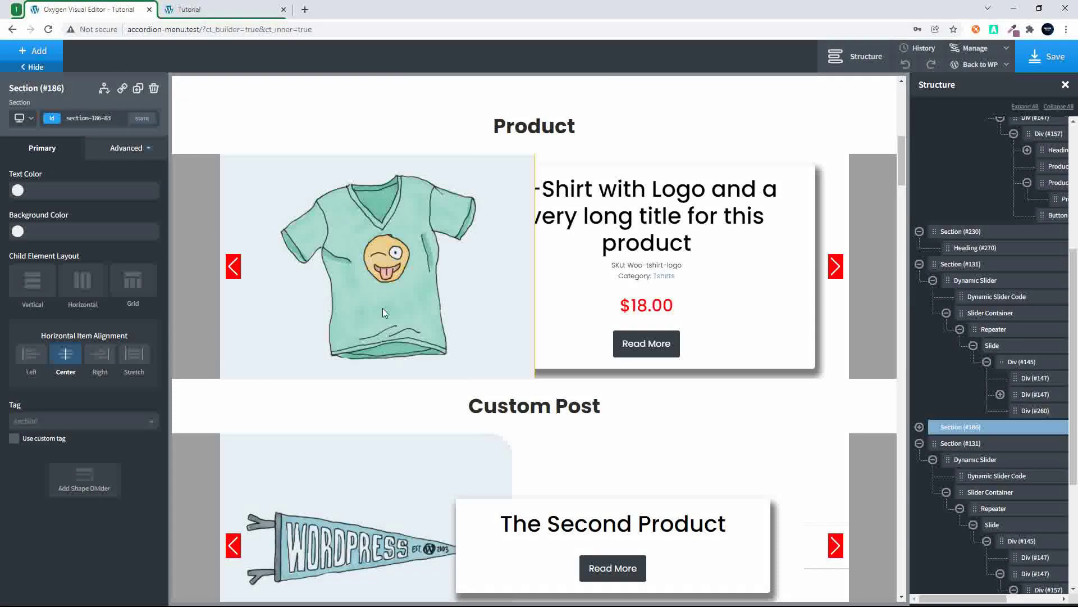
{"action": "scroll", "coordinate": [382, 308], "scroll_direction": "down", "scroll_amount": 6}
{"action": "scroll", "coordinate": [382, 308], "scroll_direction": "up", "scroll_amount": 3}
{"action": "scroll", "coordinate": [383, 308], "scroll_direction": "up", "scroll_amount": 4}
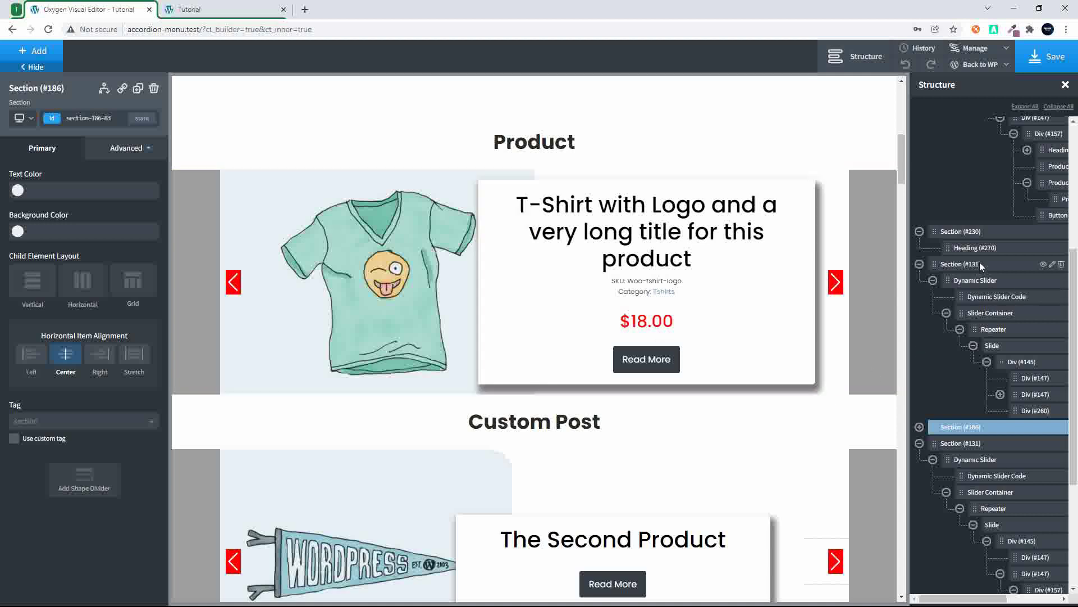
{"action": "scroll", "coordinate": [980, 262], "scroll_direction": "up", "scroll_amount": 5}
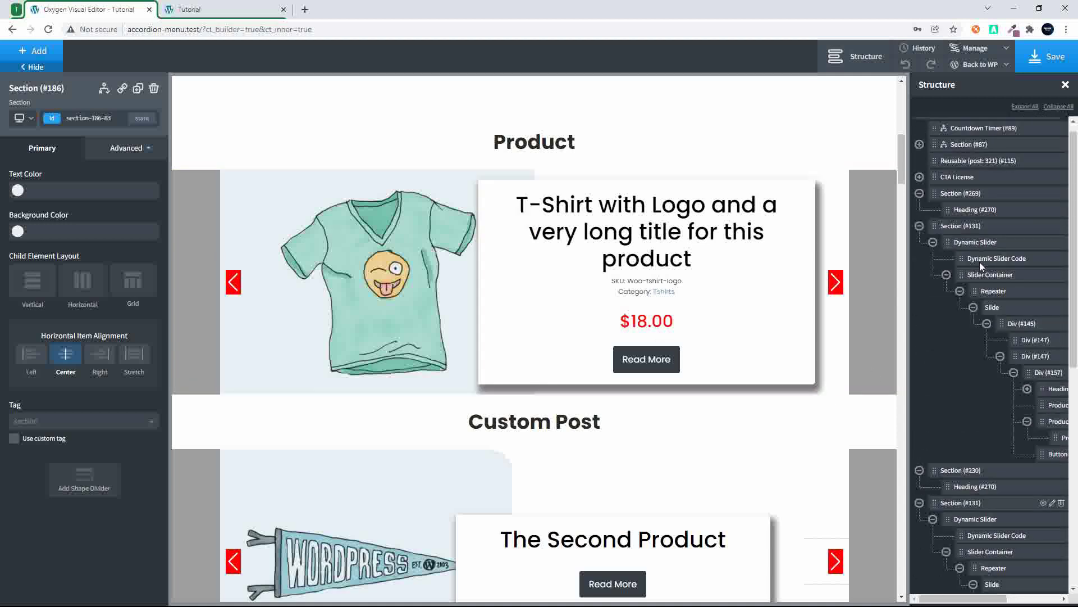
Step: Examine the product slider's nesting in the structure tree, from Slider Container through the Repeater and Div (#145) to Div (#157)
{"action": "left_click", "coordinate": [946, 274]}
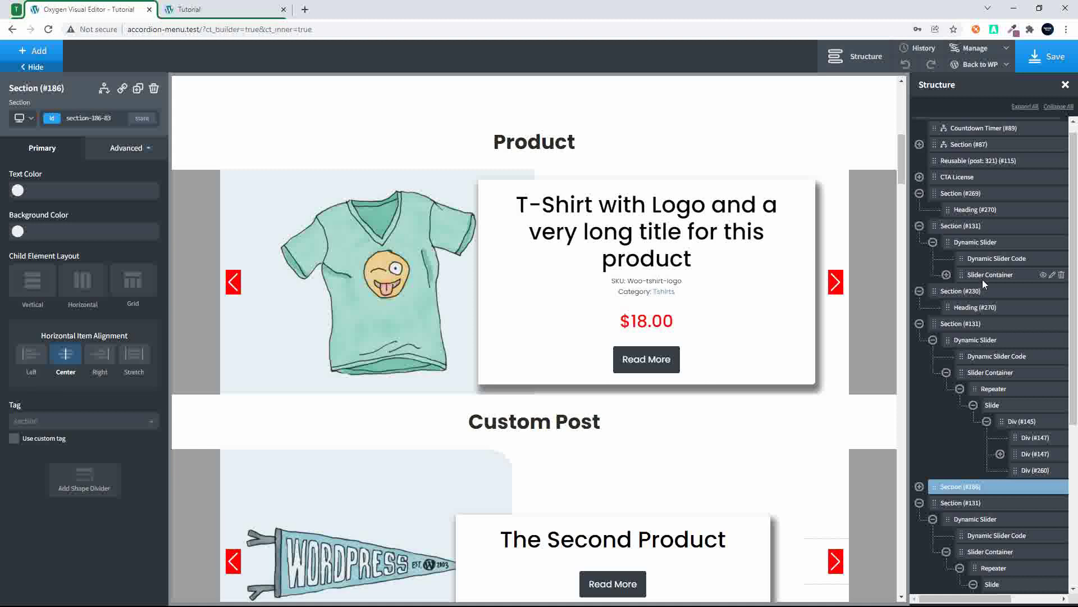
{"action": "left_click", "coordinate": [947, 275]}
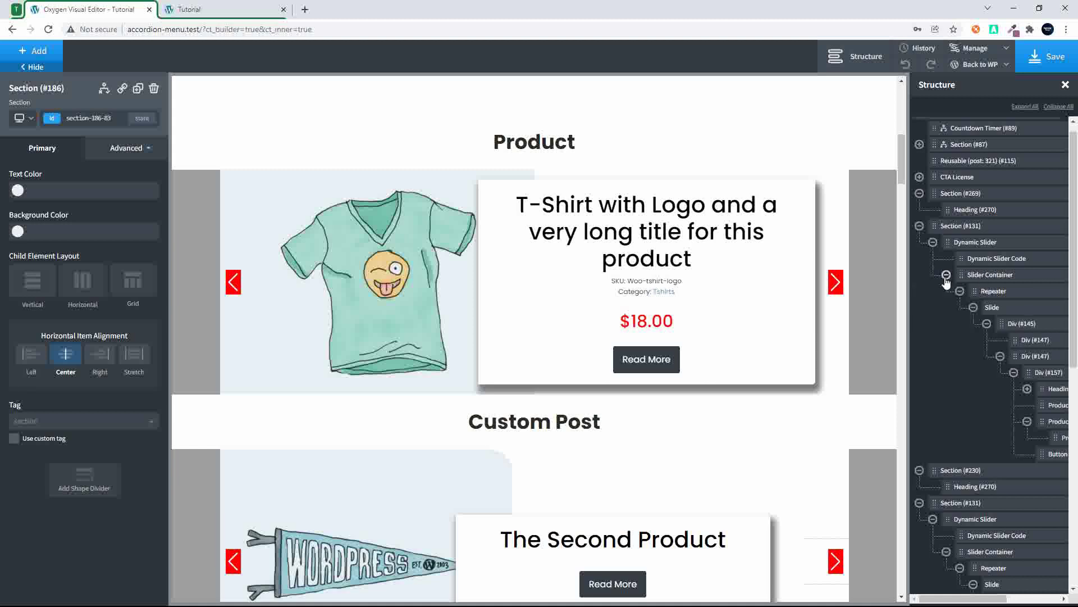
{"action": "left_click", "coordinate": [994, 291]}
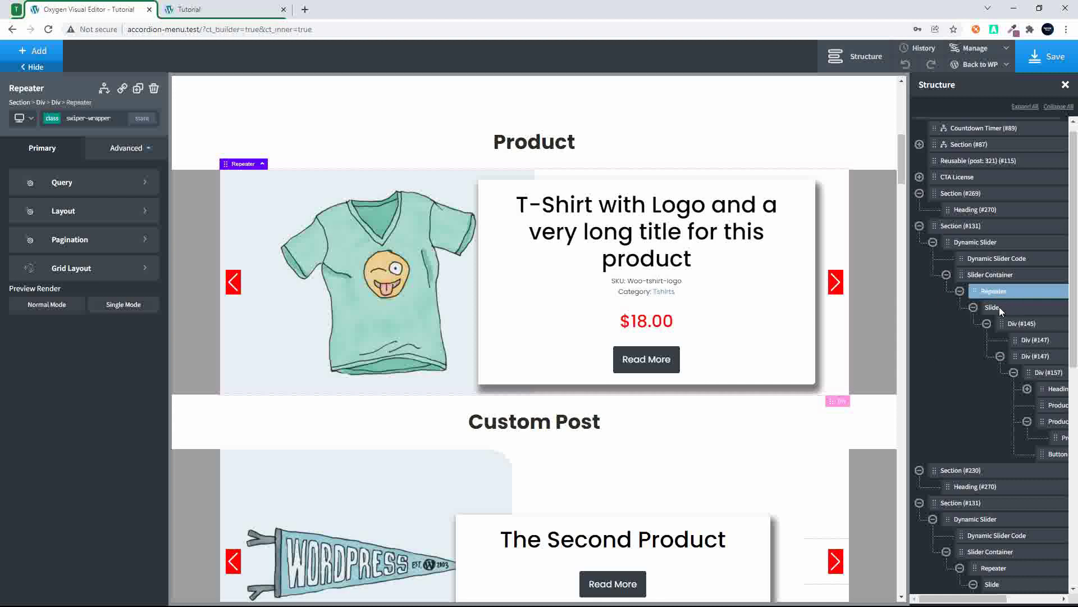
{"action": "left_click", "coordinate": [1006, 325]}
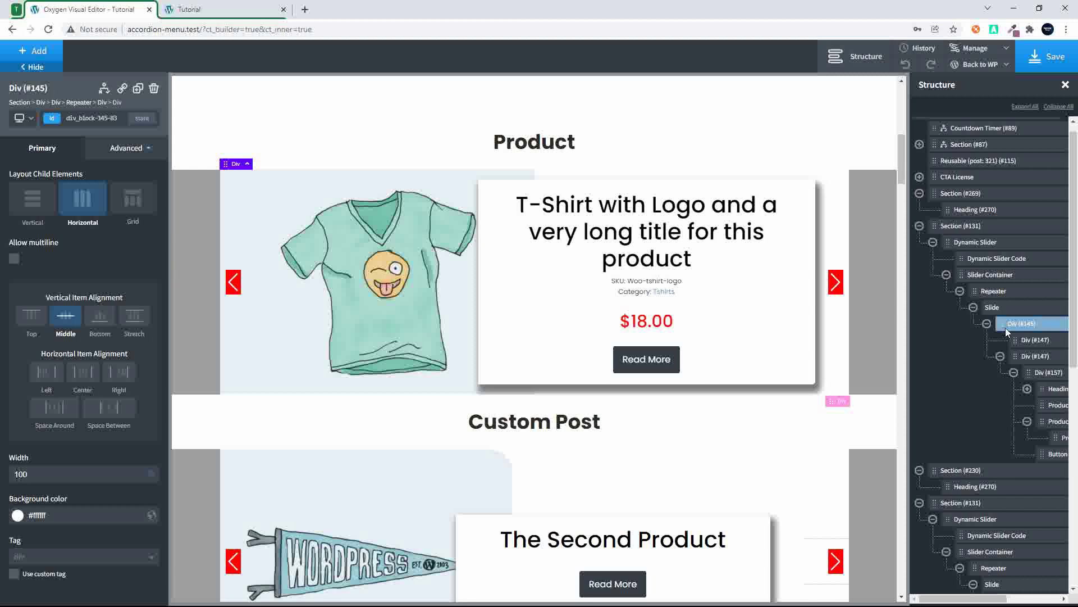
{"action": "left_click", "coordinate": [1000, 357]}
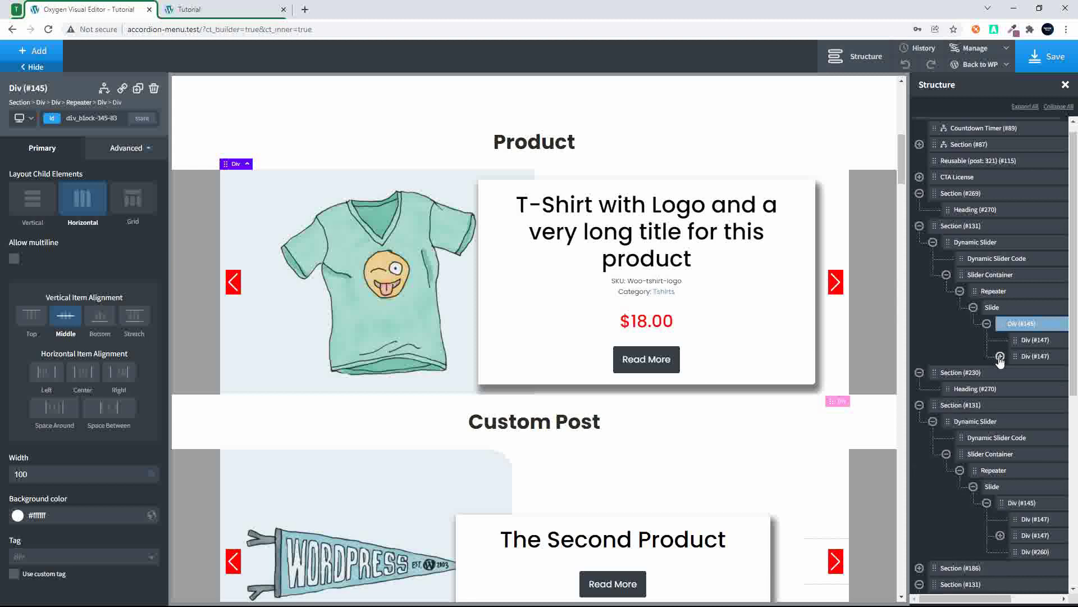
{"action": "left_click", "coordinate": [1000, 357]}
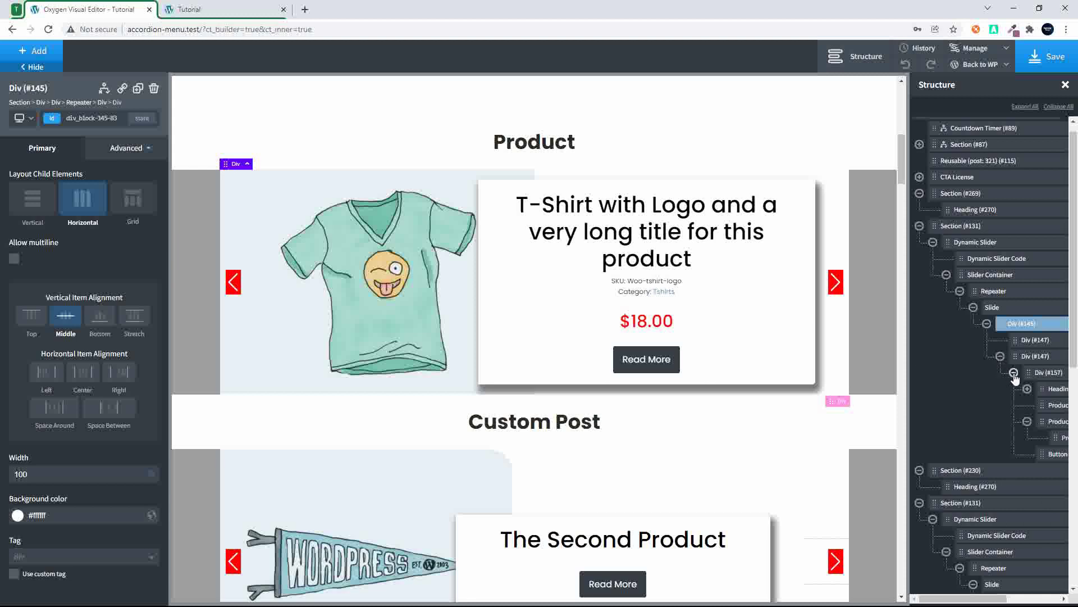
{"action": "left_click", "coordinate": [1014, 373]}
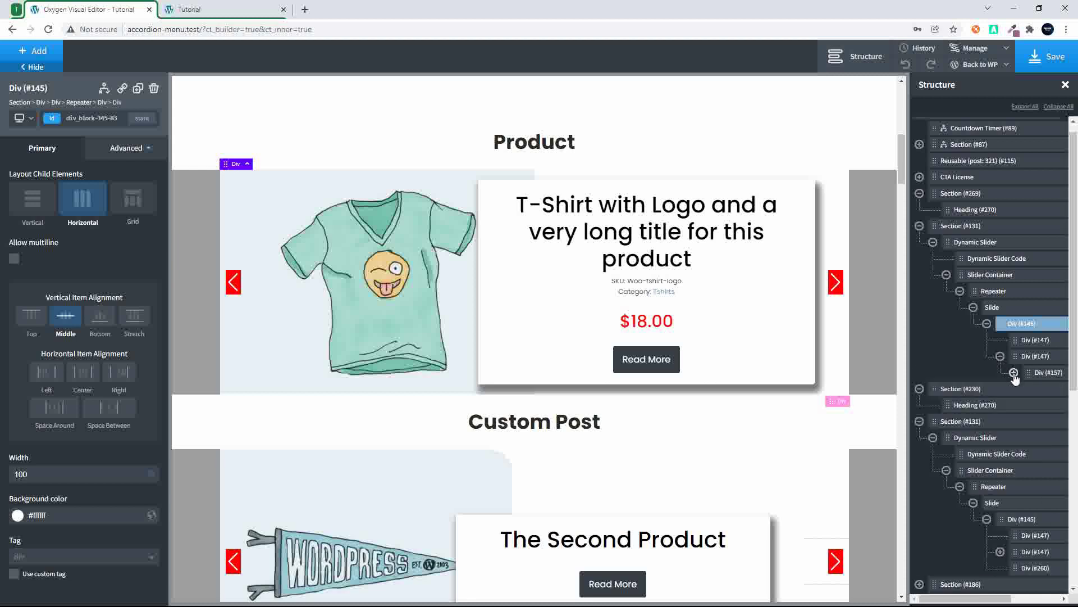
{"action": "left_click", "coordinate": [1014, 373]}
Step: Inspect the product card's dynamic title heading, product meta and product price elements
{"action": "left_click", "coordinate": [680, 241]}
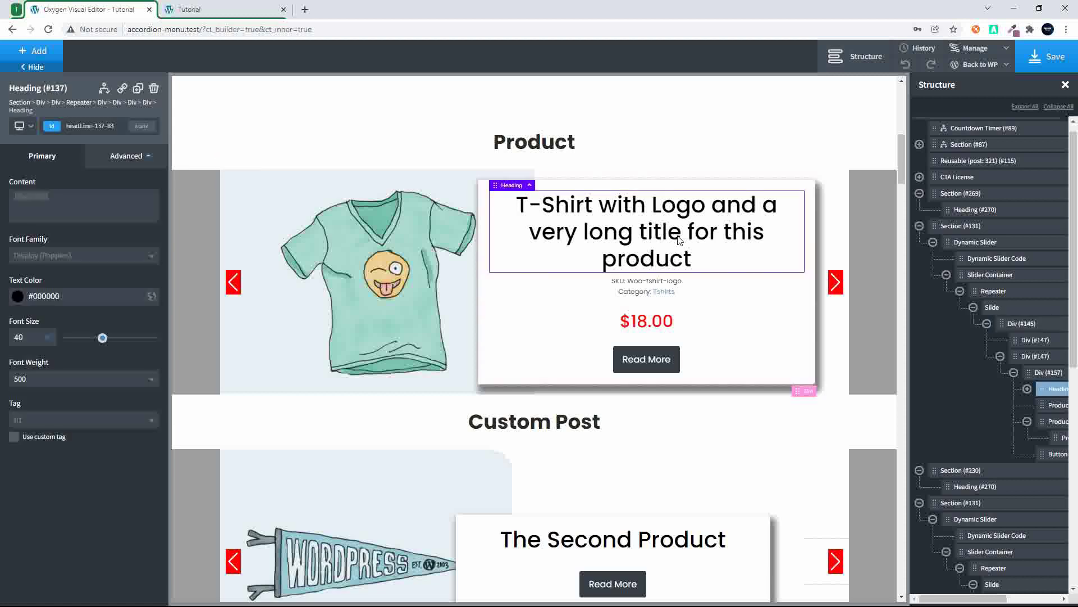
{"action": "double_click", "coordinate": [679, 239]}
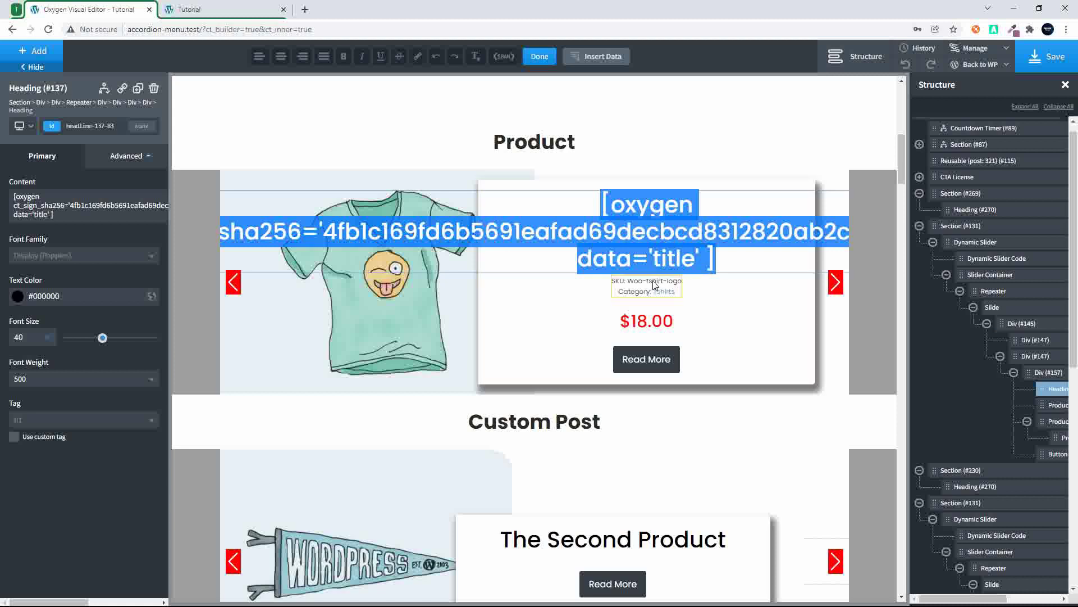
{"action": "left_click", "coordinate": [647, 321]}
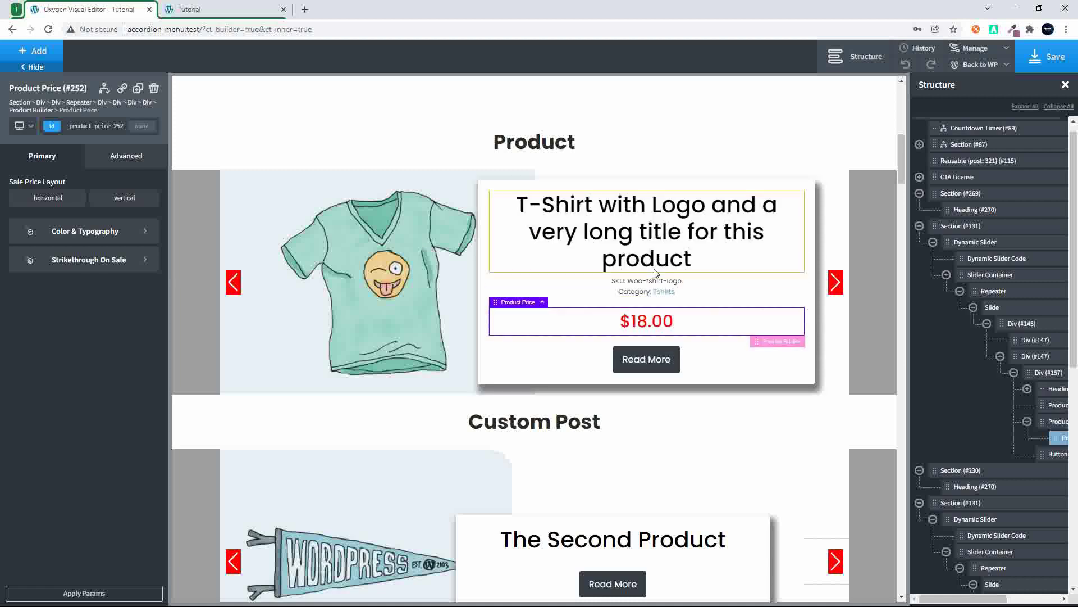
{"action": "left_click", "coordinate": [650, 290]}
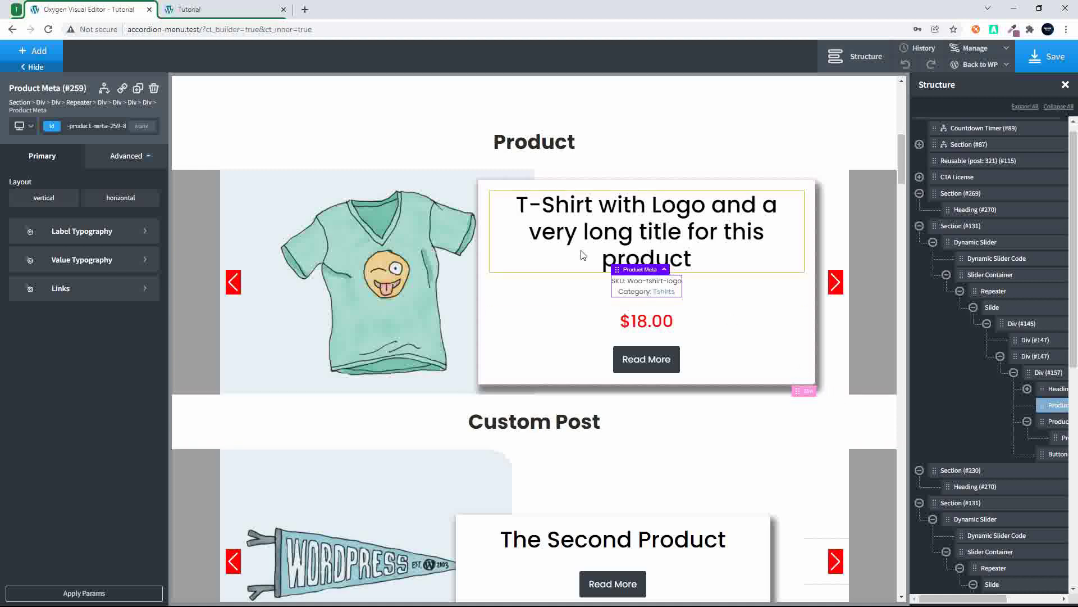
{"action": "left_click", "coordinate": [654, 323]}
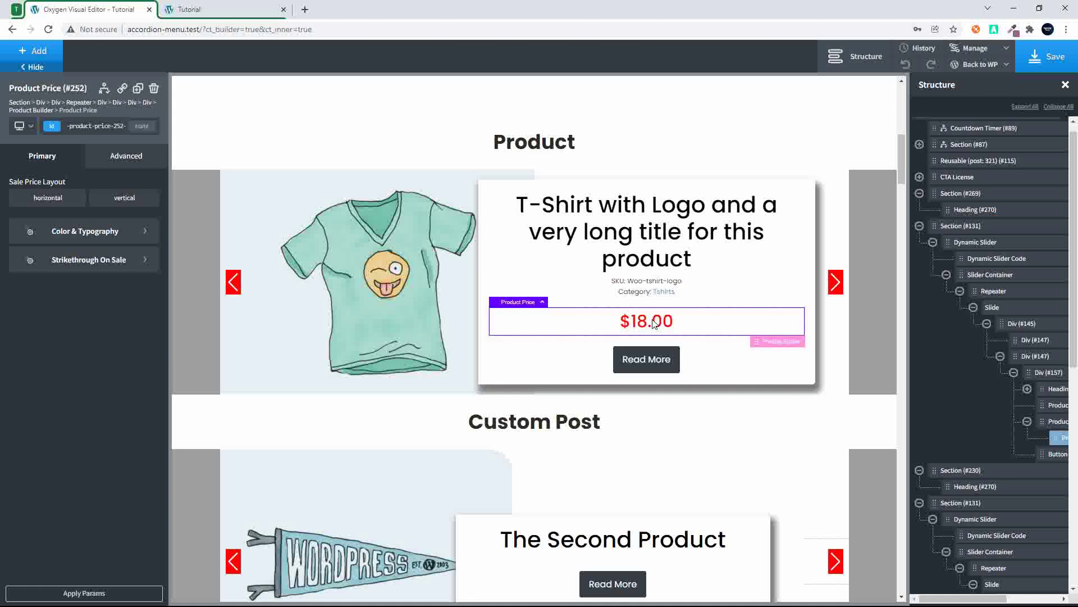
Step: Set the product card's Read More button URL to the post's Permalink dynamic data
{"action": "left_click", "coordinate": [651, 365]}
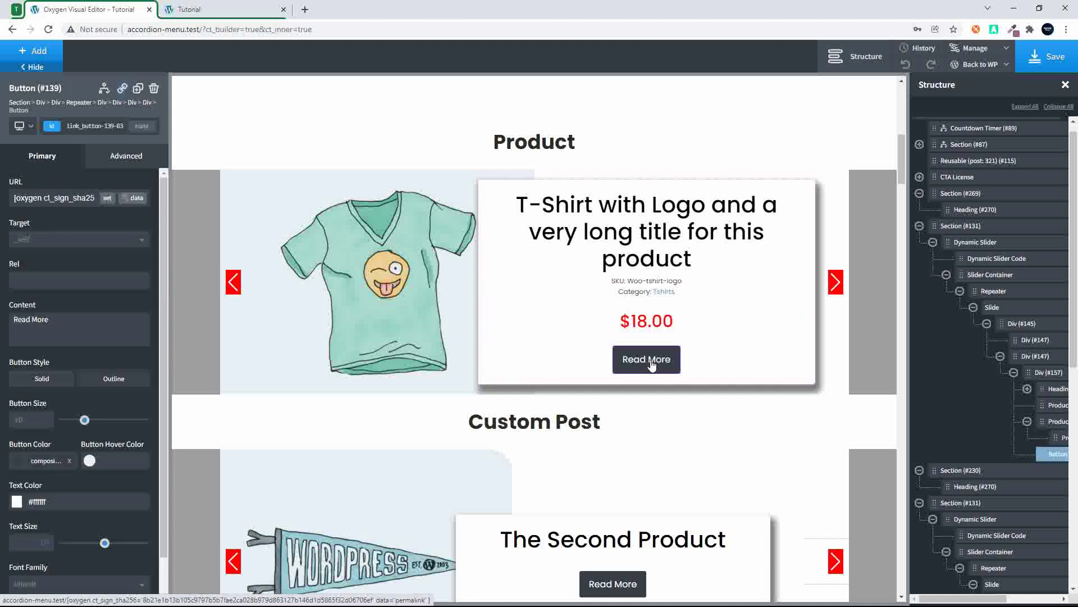
{"action": "left_click", "coordinate": [134, 199]}
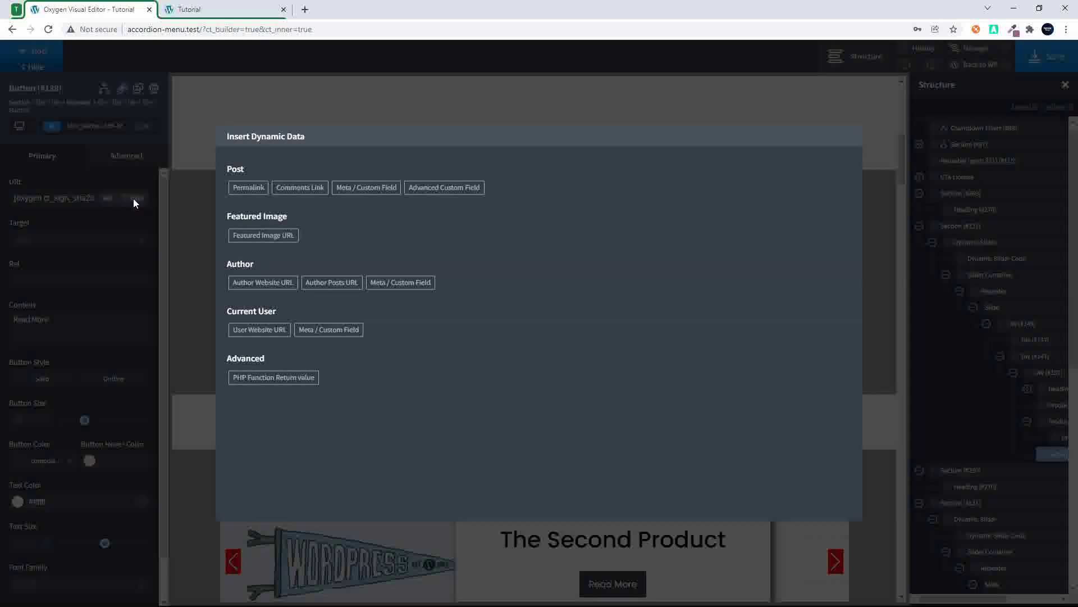
{"action": "left_click", "coordinate": [249, 188]}
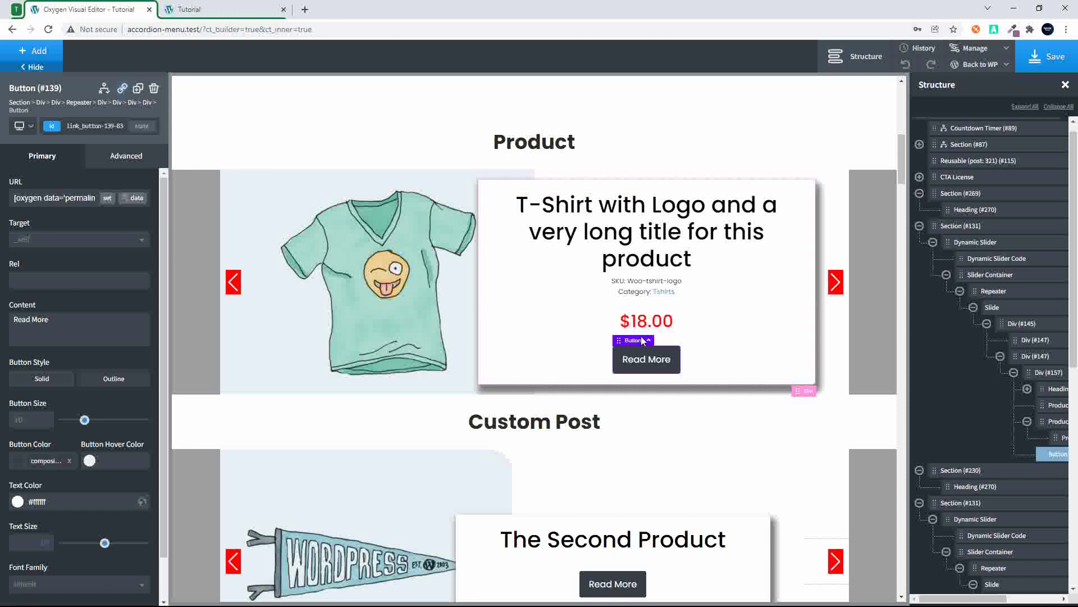
Step: Inspect the title in the custom post slider and the title, category and Read More button in the post slider
{"action": "scroll", "coordinate": [642, 340], "scroll_direction": "down", "scroll_amount": 4}
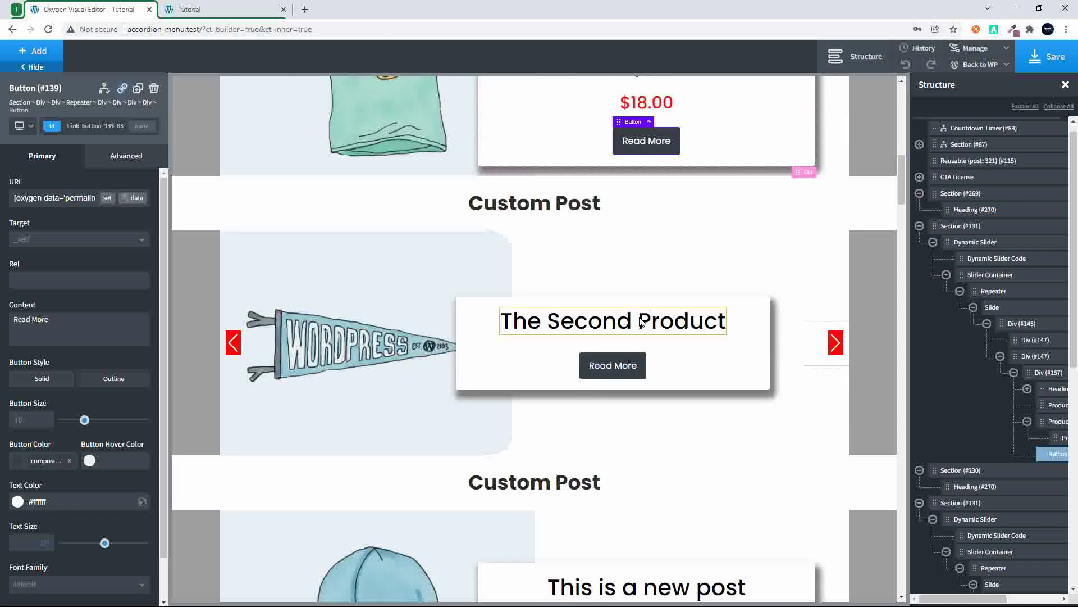
{"action": "left_click", "coordinate": [567, 336]}
{"action": "scroll", "coordinate": [590, 373], "scroll_direction": "down", "scroll_amount": 4}
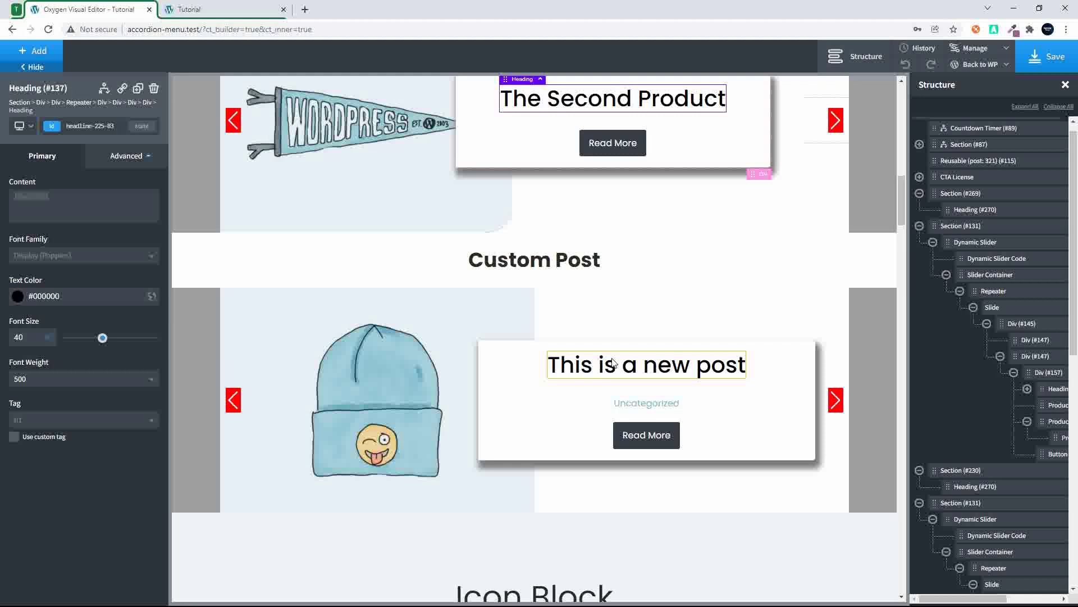
{"action": "left_click", "coordinate": [612, 363]}
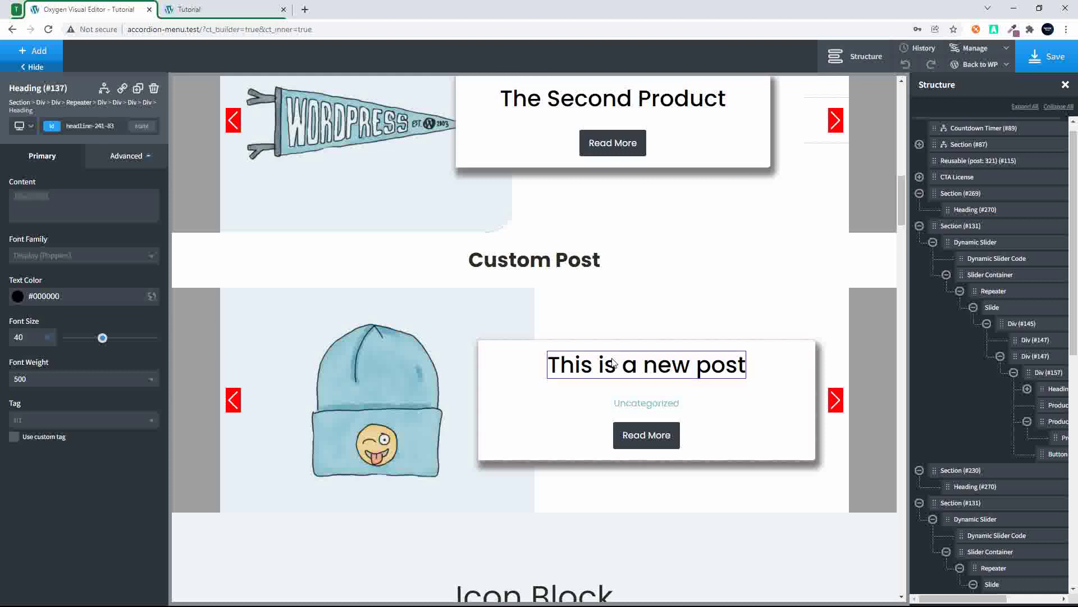
{"action": "left_click", "coordinate": [631, 410]}
{"action": "left_click", "coordinate": [636, 447]}
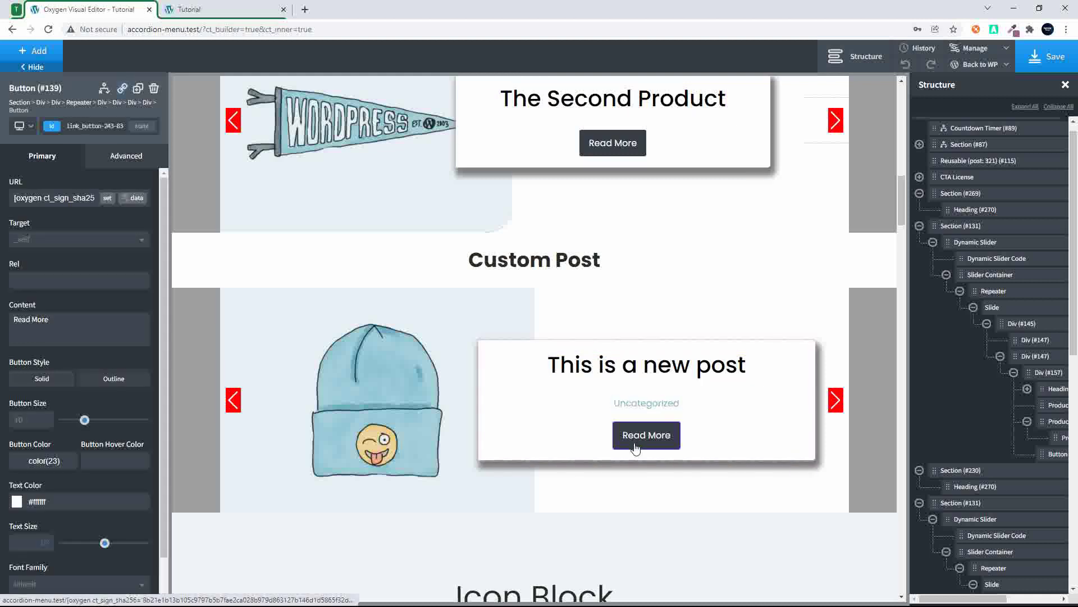
Step: Delete the grey section holding the product slider beneath the Product heading
{"action": "scroll", "coordinate": [636, 447], "scroll_direction": "up", "scroll_amount": 7}
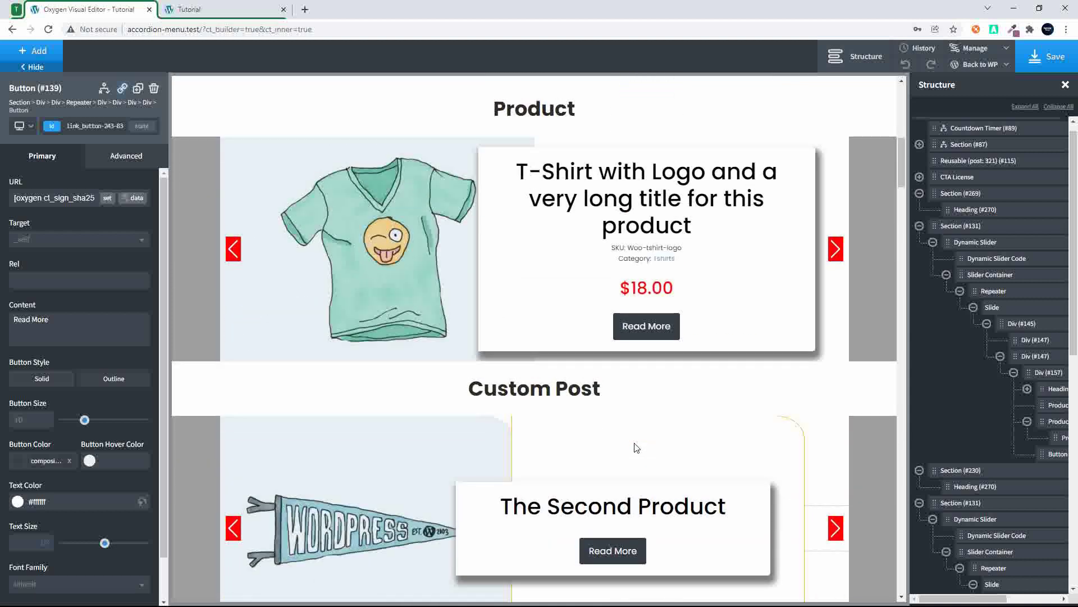
{"action": "left_click", "coordinate": [210, 306]}
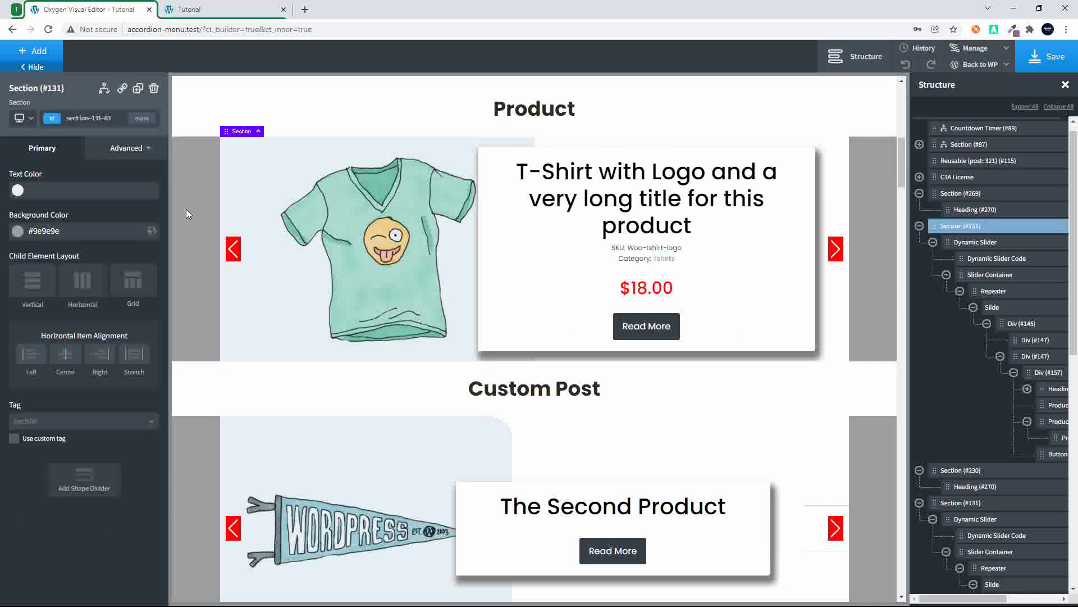
{"action": "left_click", "coordinate": [154, 88]}
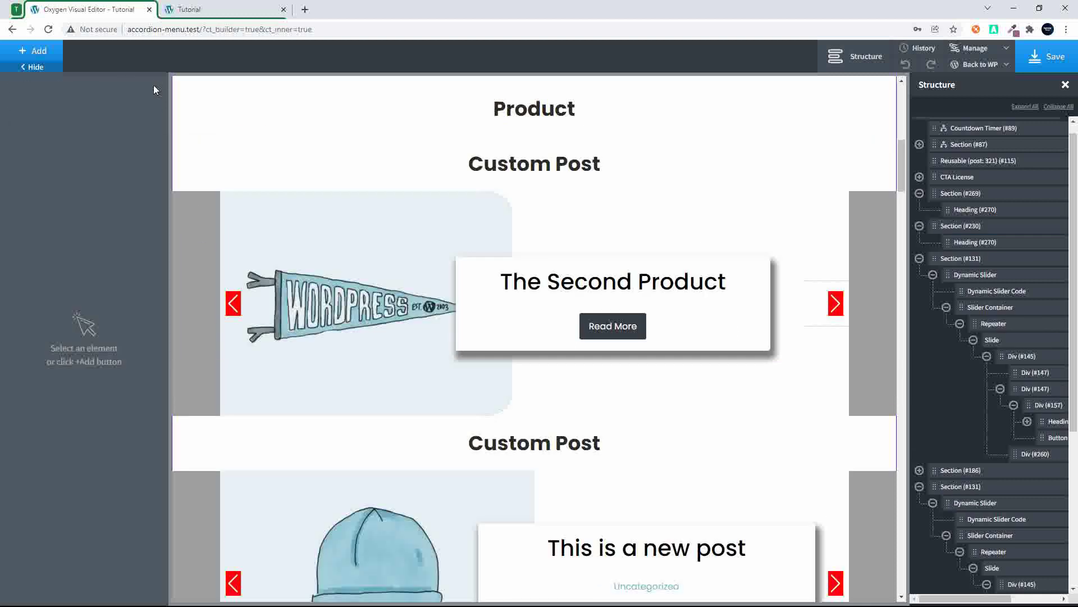
Step: Add a new empty section directly below the Product heading section
{"action": "left_click", "coordinate": [530, 119]}
{"action": "left_click", "coordinate": [408, 127]}
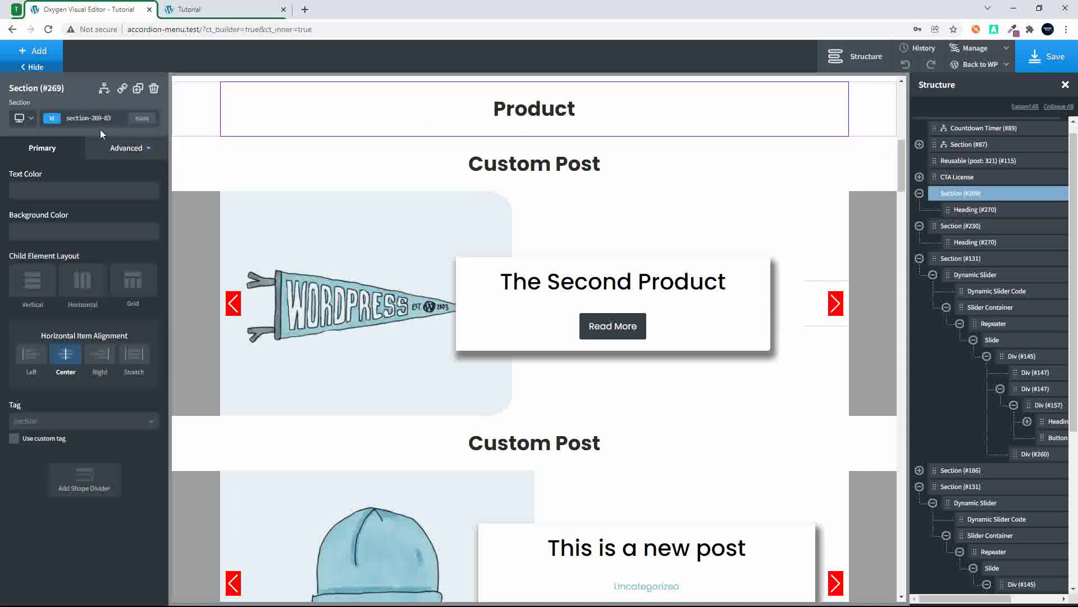
{"action": "left_click", "coordinate": [28, 58]}
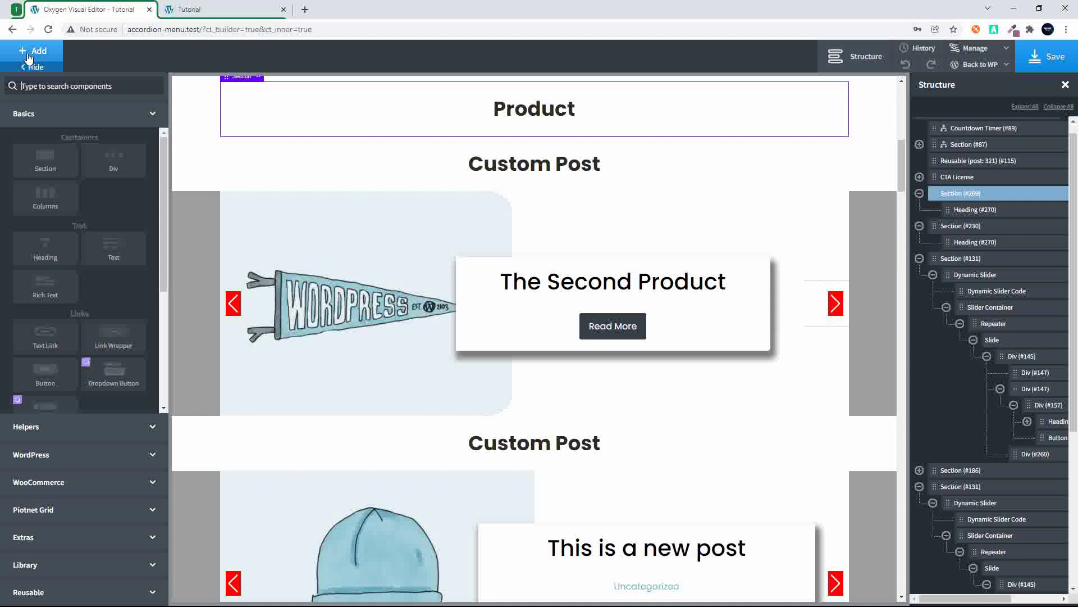
{"action": "left_click", "coordinate": [49, 165]}
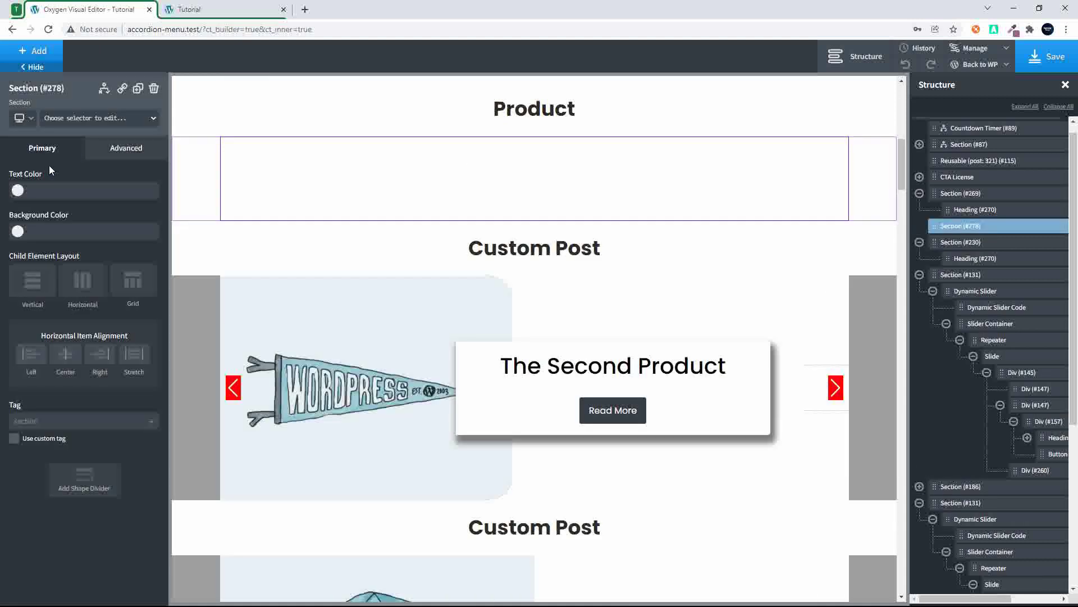
Step: Add a Dynamic Slider to the empty section below the Product heading
{"action": "left_click", "coordinate": [23, 59]}
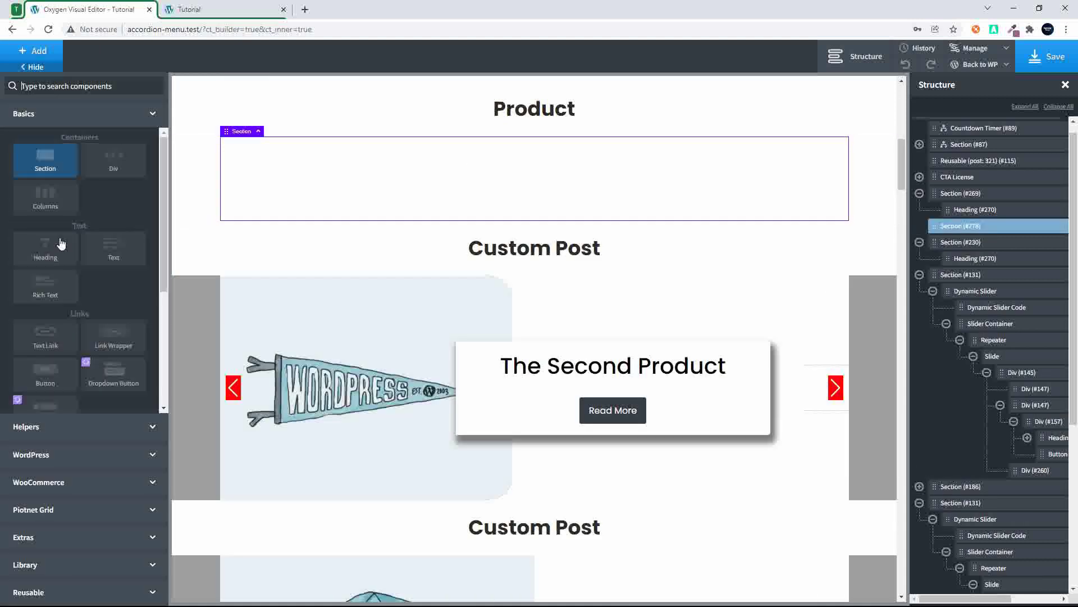
{"action": "left_click", "coordinate": [64, 427]}
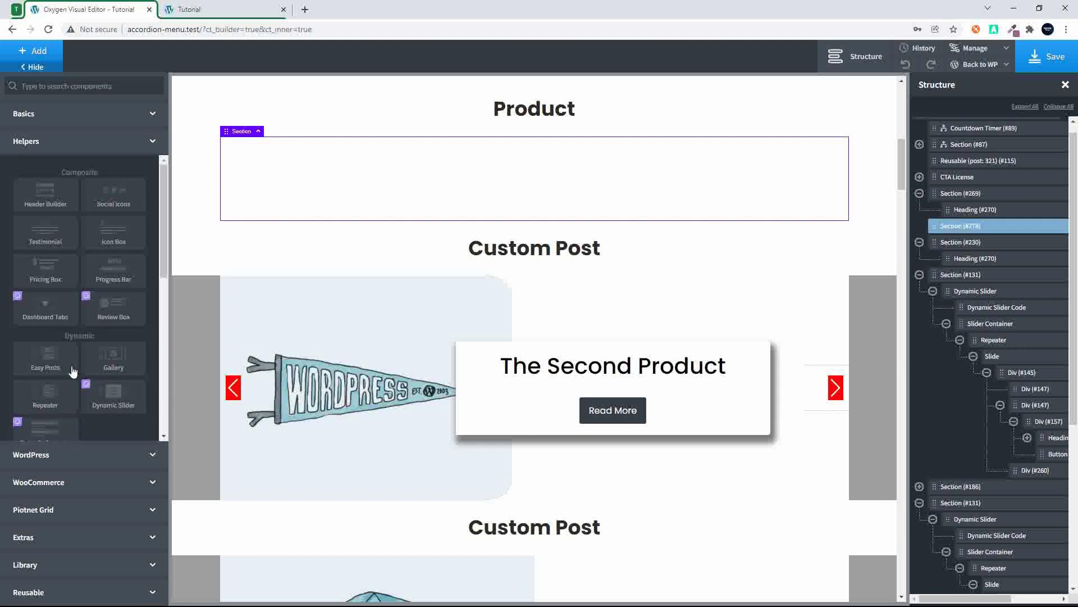
{"action": "scroll", "coordinate": [56, 382], "scroll_direction": "down", "scroll_amount": 1}
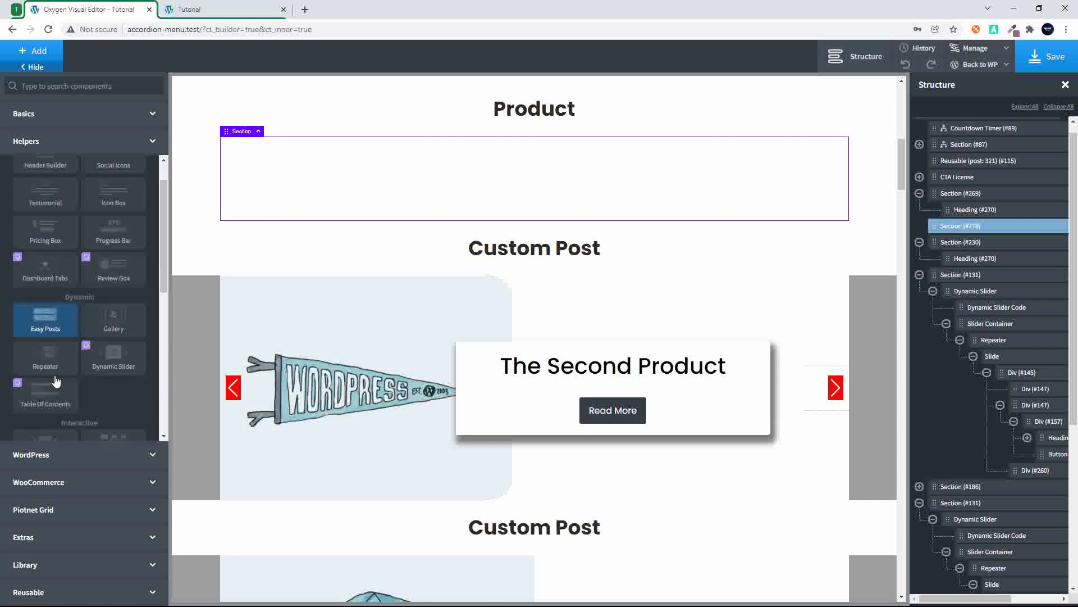
{"action": "left_click", "coordinate": [128, 357]}
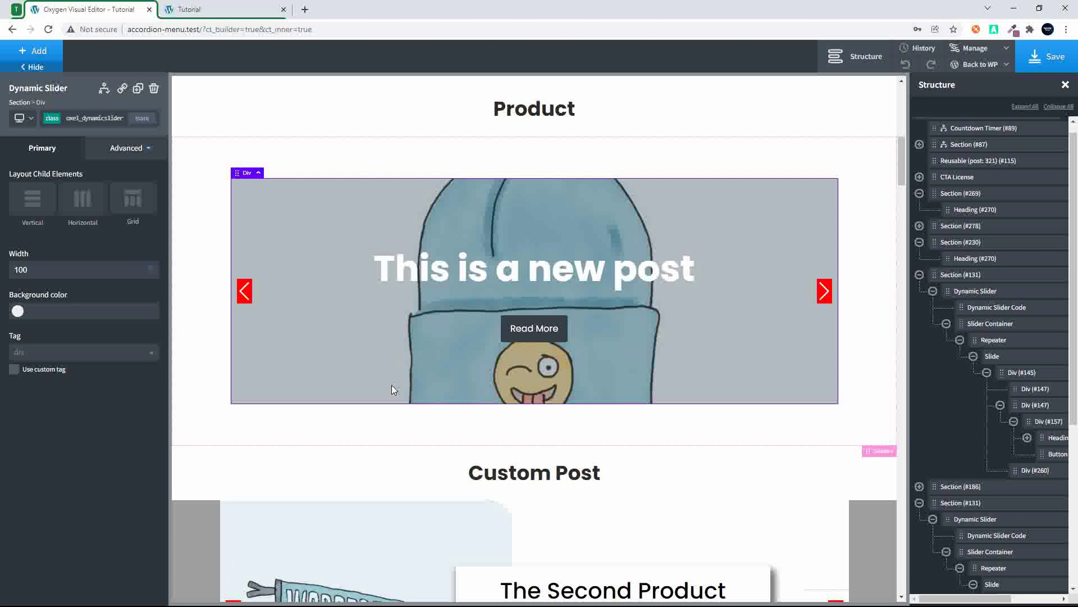
{"action": "left_click", "coordinate": [517, 275]}
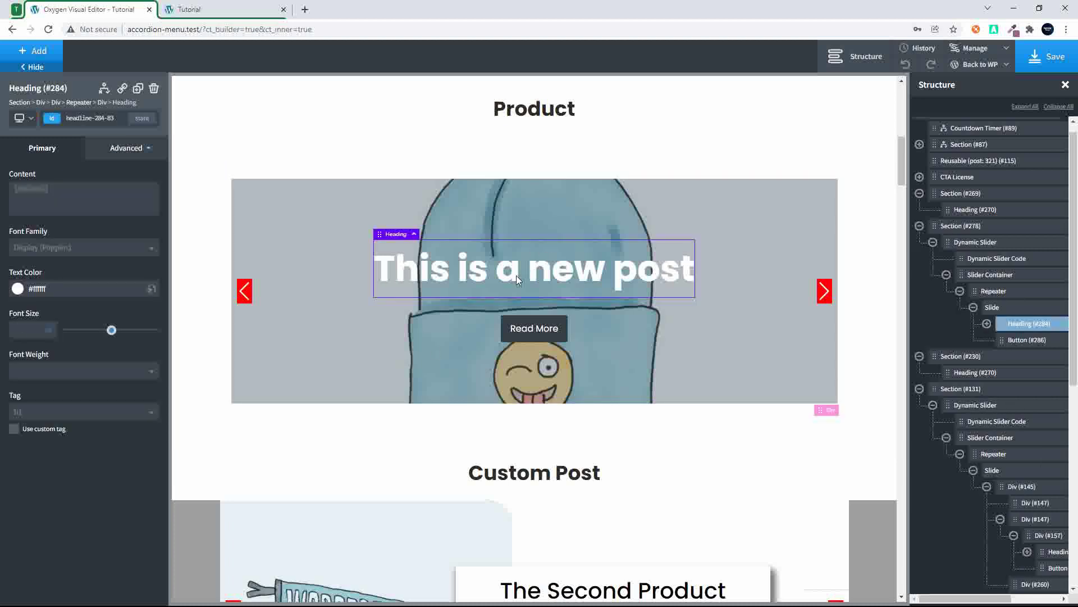
Step: Set the new slider's Repeater query to the product post type instead of post and apply the query parameters
{"action": "left_click", "coordinate": [993, 291]}
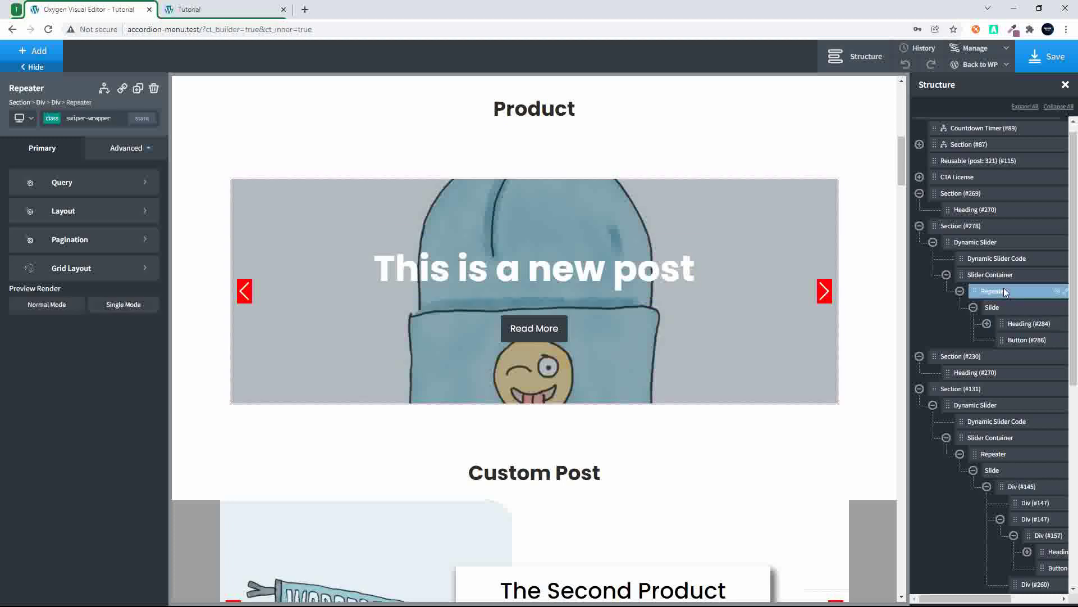
{"action": "left_click", "coordinate": [110, 179]}
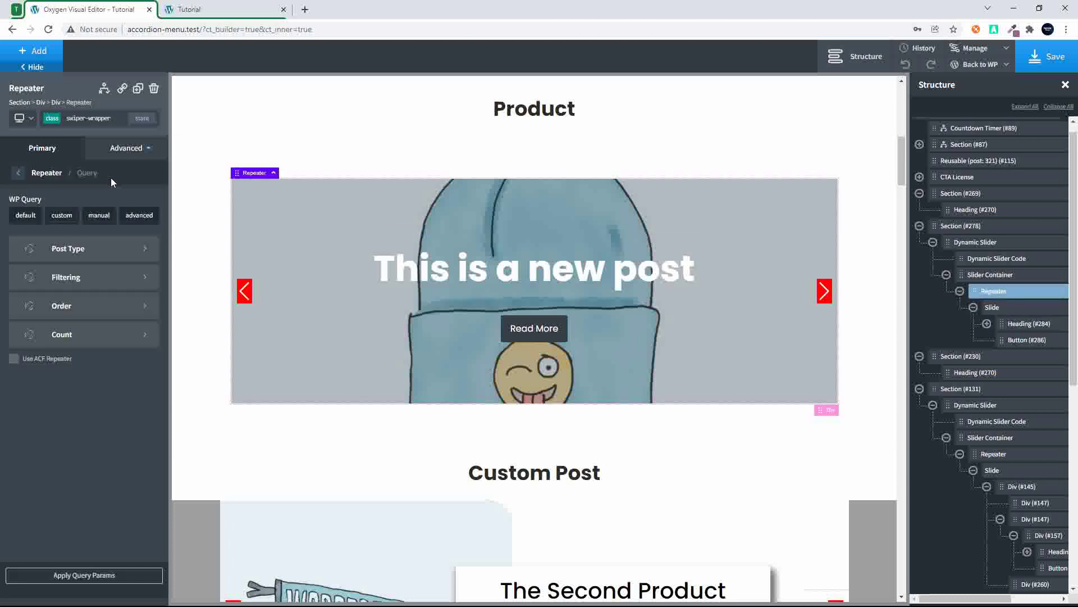
{"action": "left_click", "coordinate": [86, 248]}
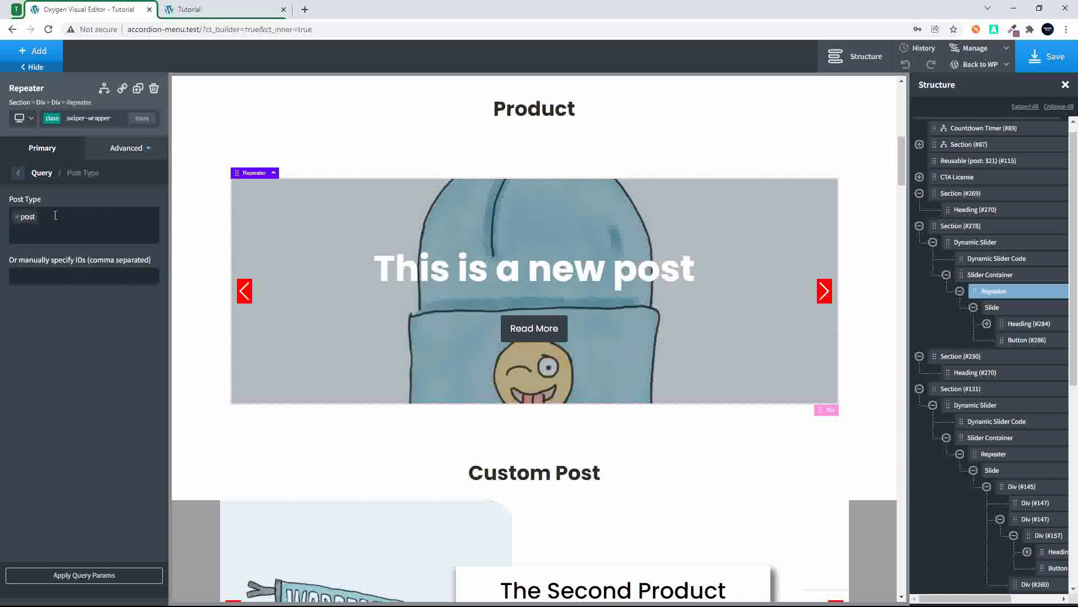
{"action": "left_click", "coordinate": [18, 217]}
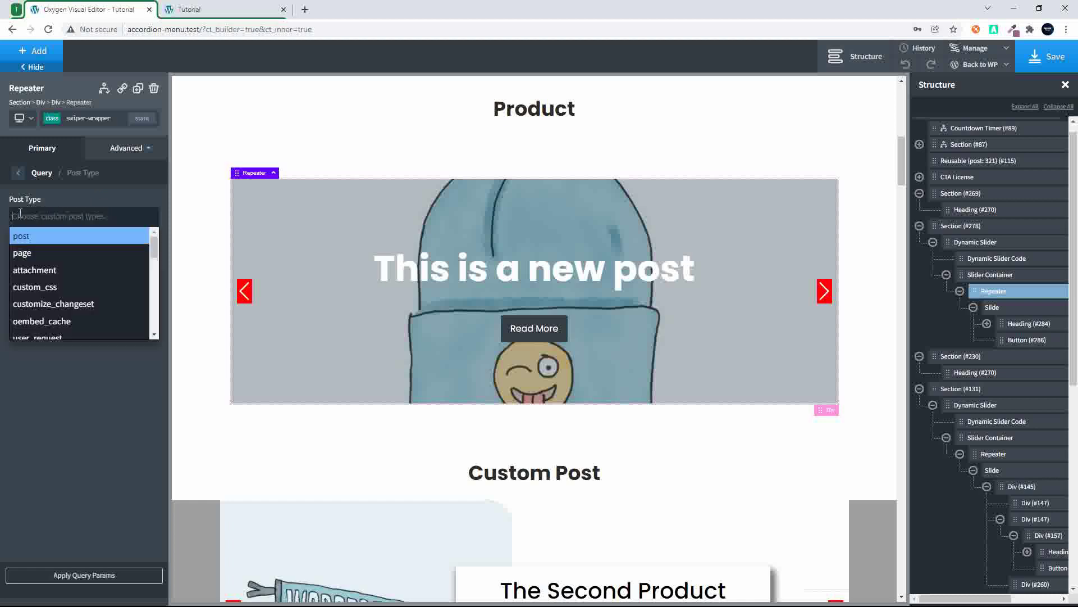
{"action": "type", "text": "produc"}
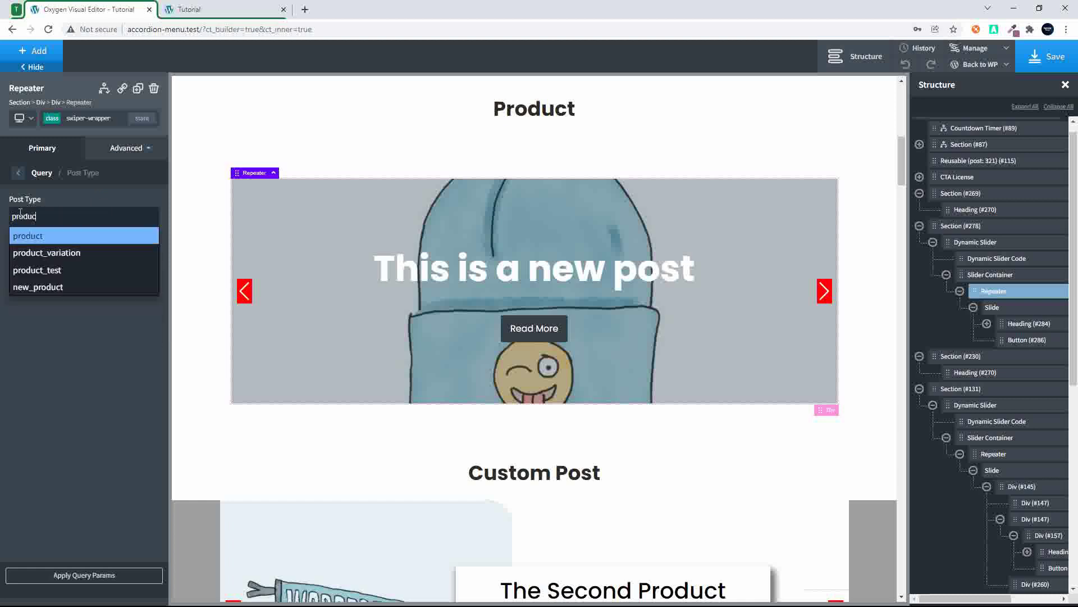
{"action": "left_click", "coordinate": [38, 237]}
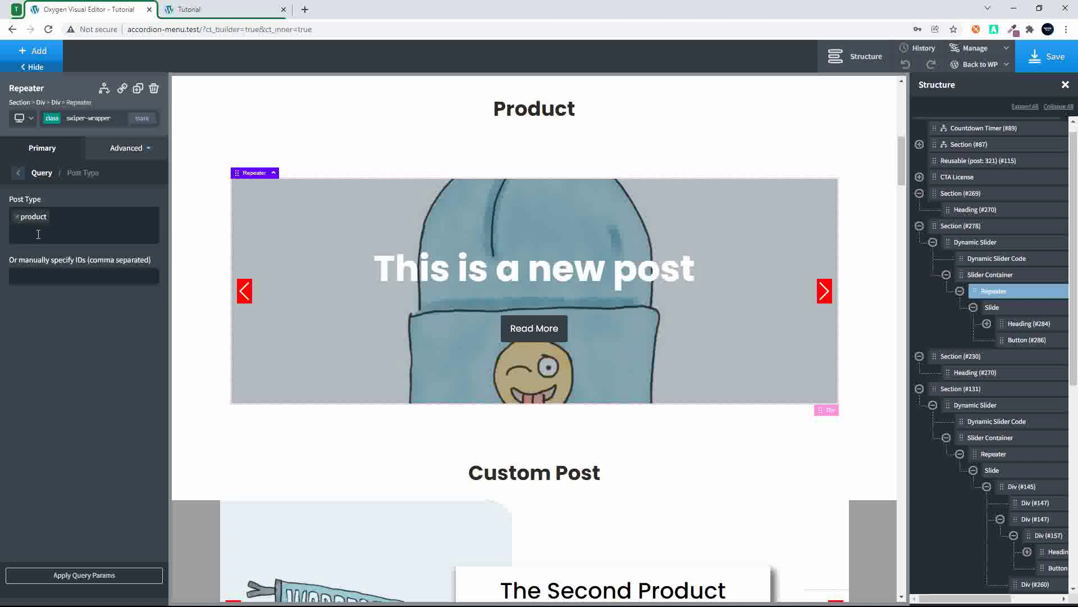
{"action": "left_click", "coordinate": [18, 174]}
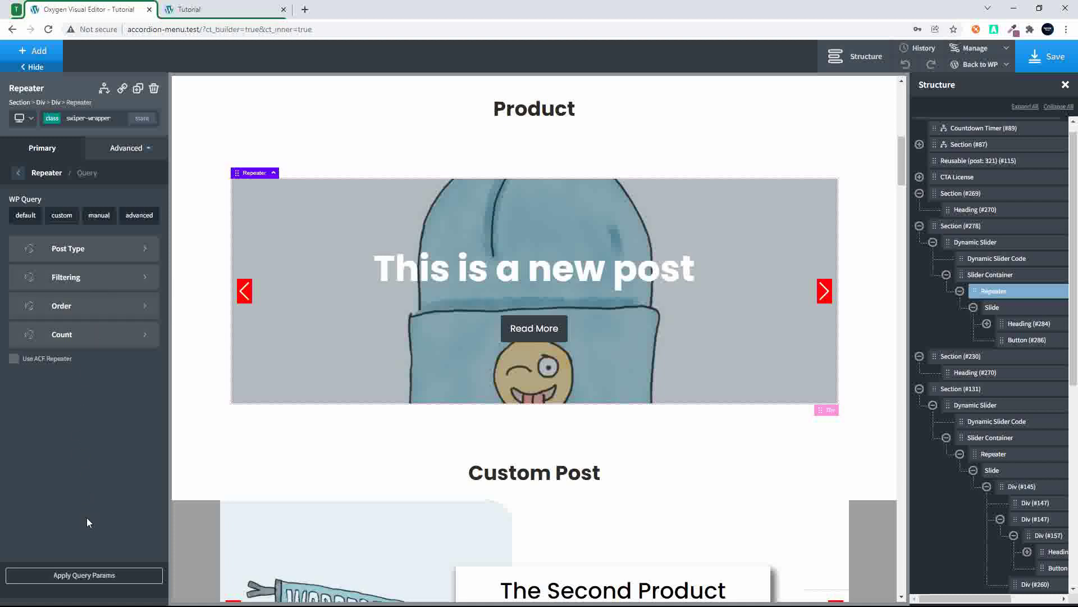
{"action": "left_click", "coordinate": [80, 577]}
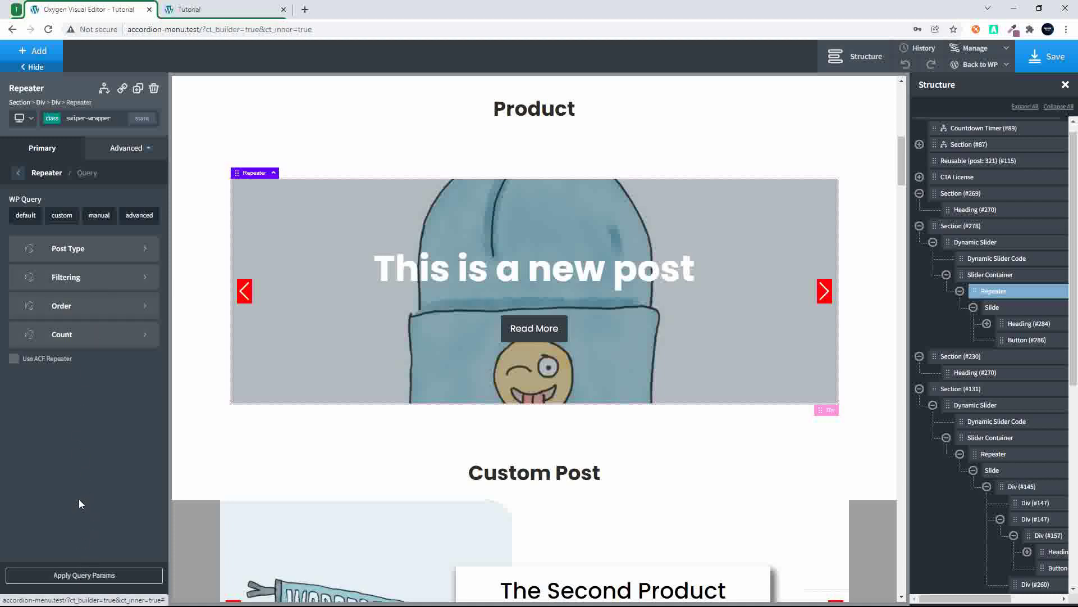
{"action": "left_click", "coordinate": [89, 576]}
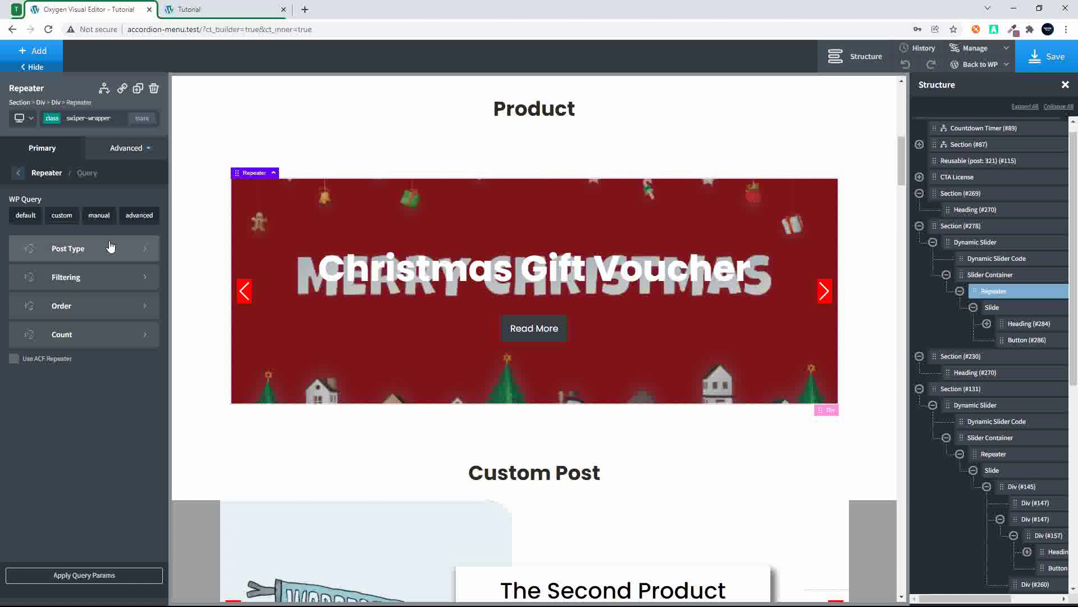
Step: Filter the Repeater query to products in any of the Hoodies or Accessories categories and apply the query parameters
{"action": "left_click", "coordinate": [76, 277]}
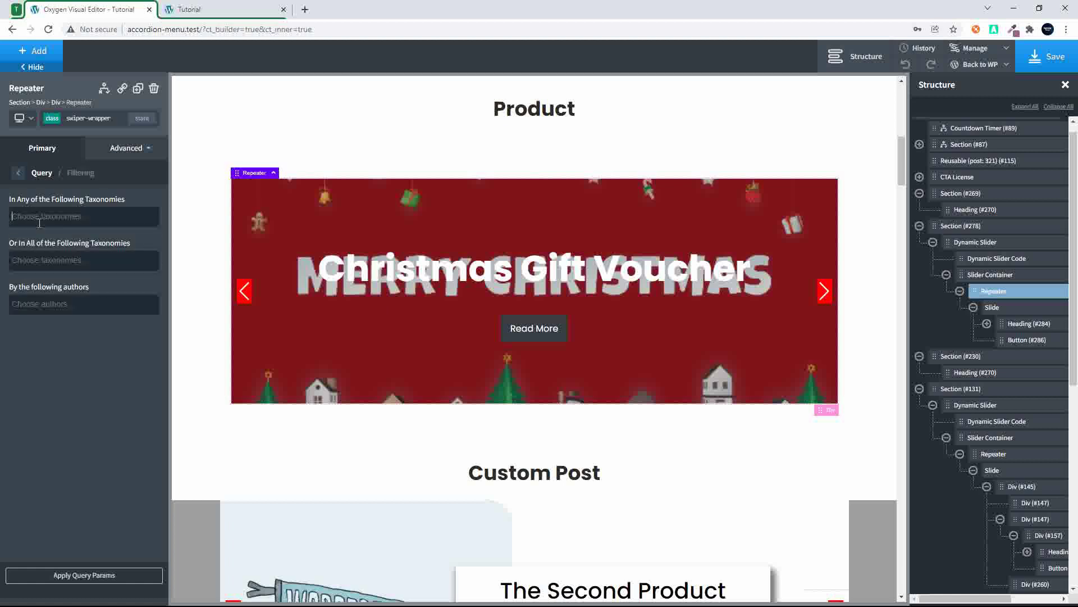
{"action": "left_click", "coordinate": [40, 217]}
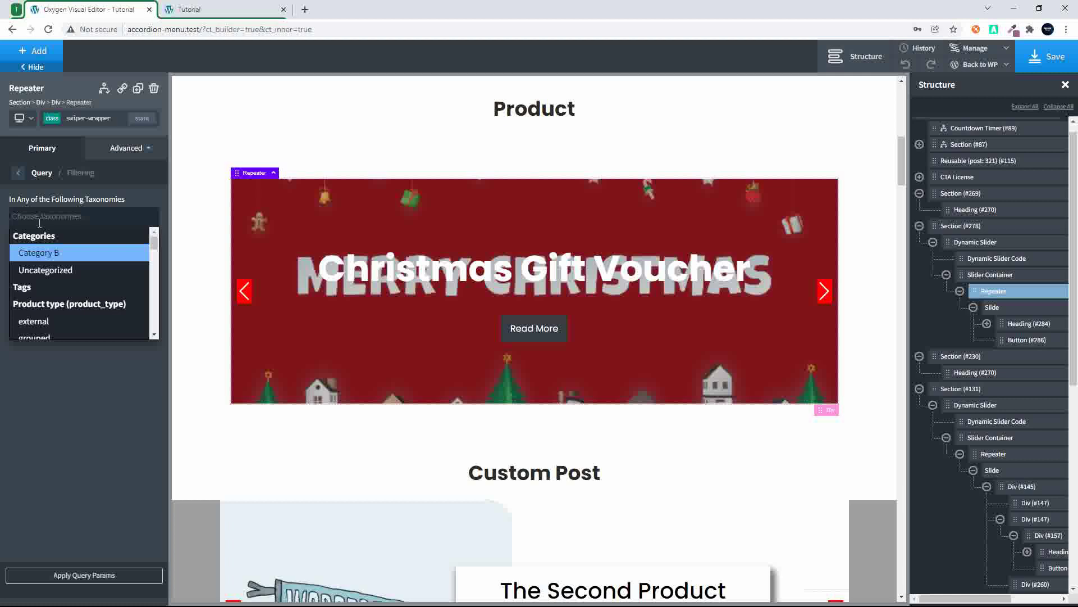
{"action": "type", "text": "ho"}
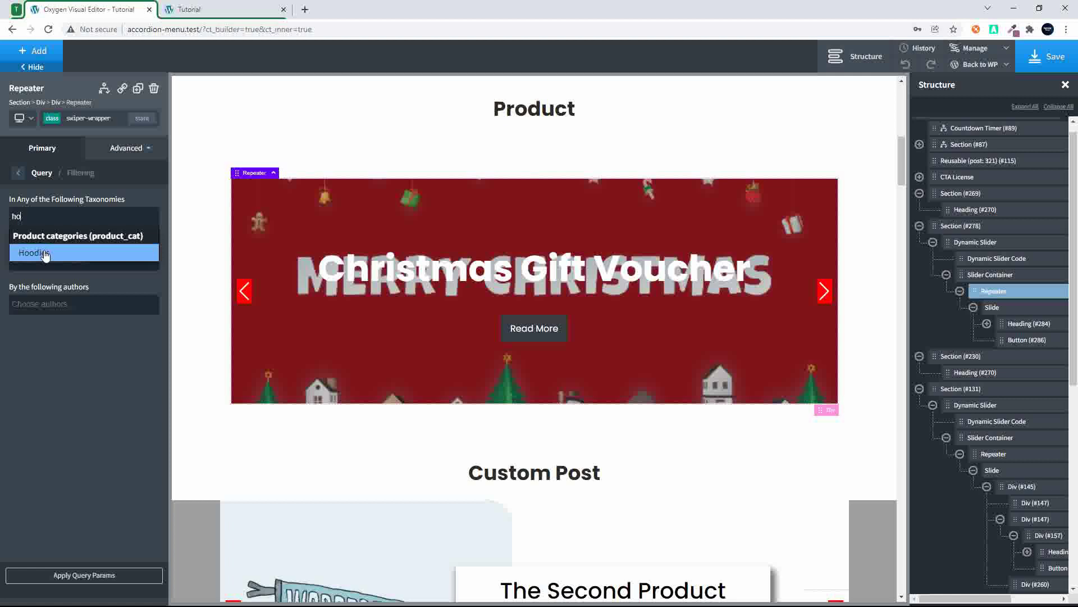
{"action": "left_click", "coordinate": [45, 253]}
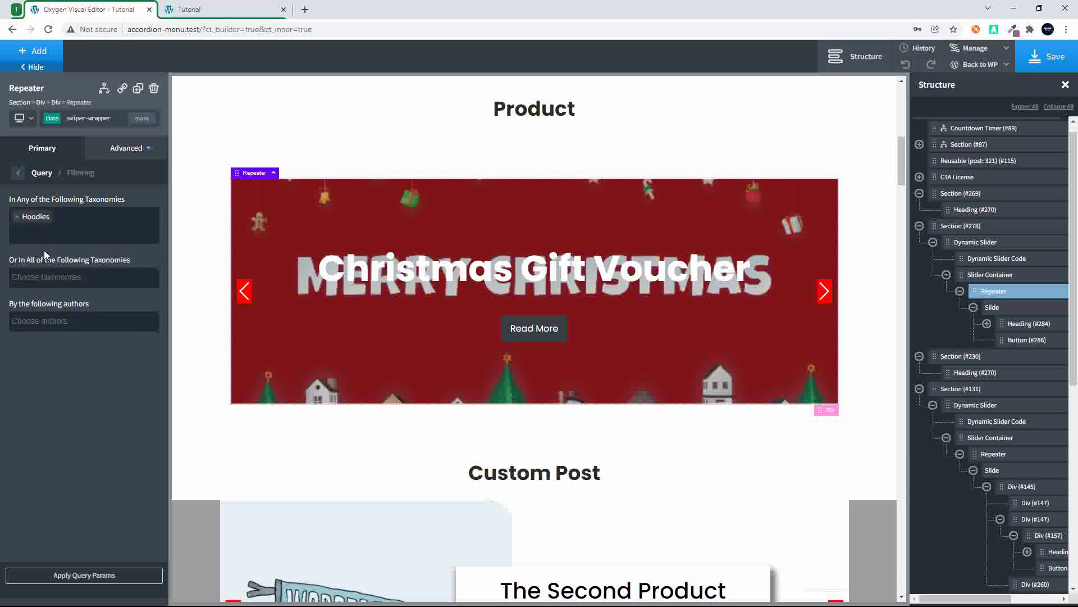
{"action": "type", "text": "ac"}
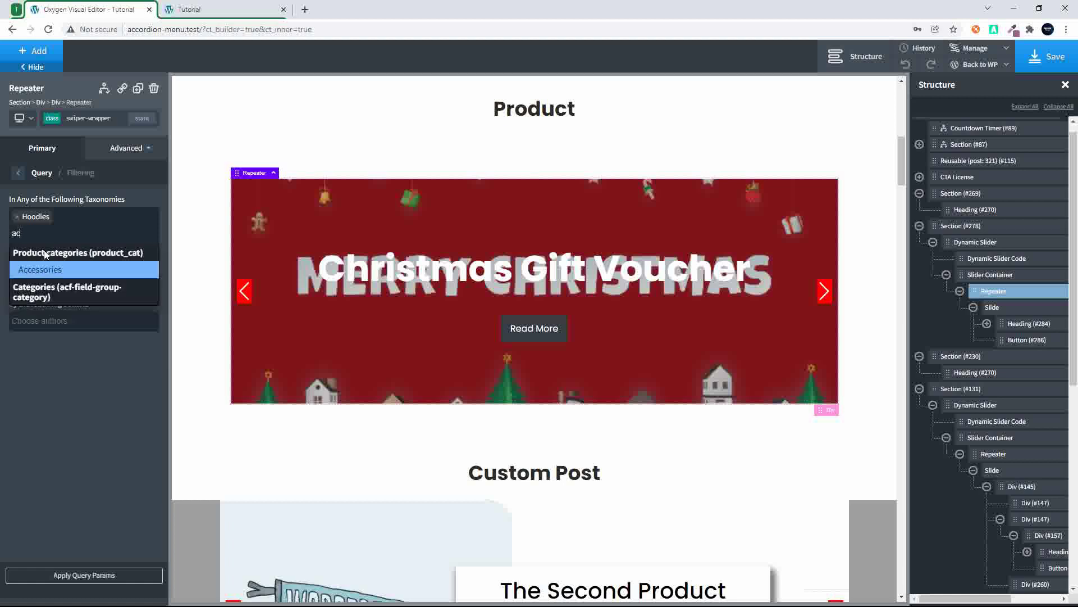
{"action": "type", "text": "cess"}
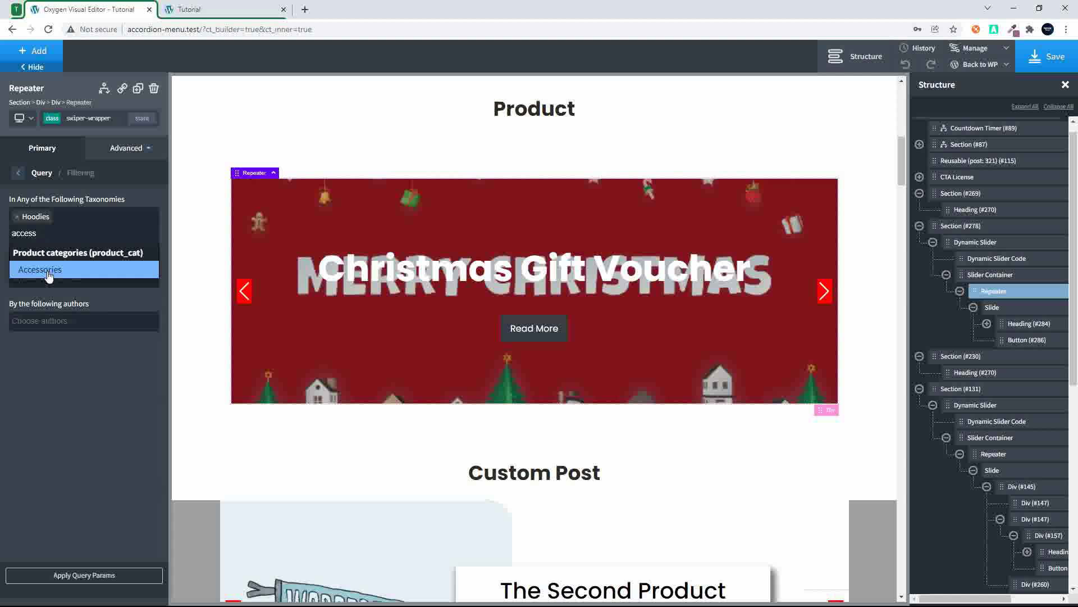
{"action": "left_click", "coordinate": [49, 272]}
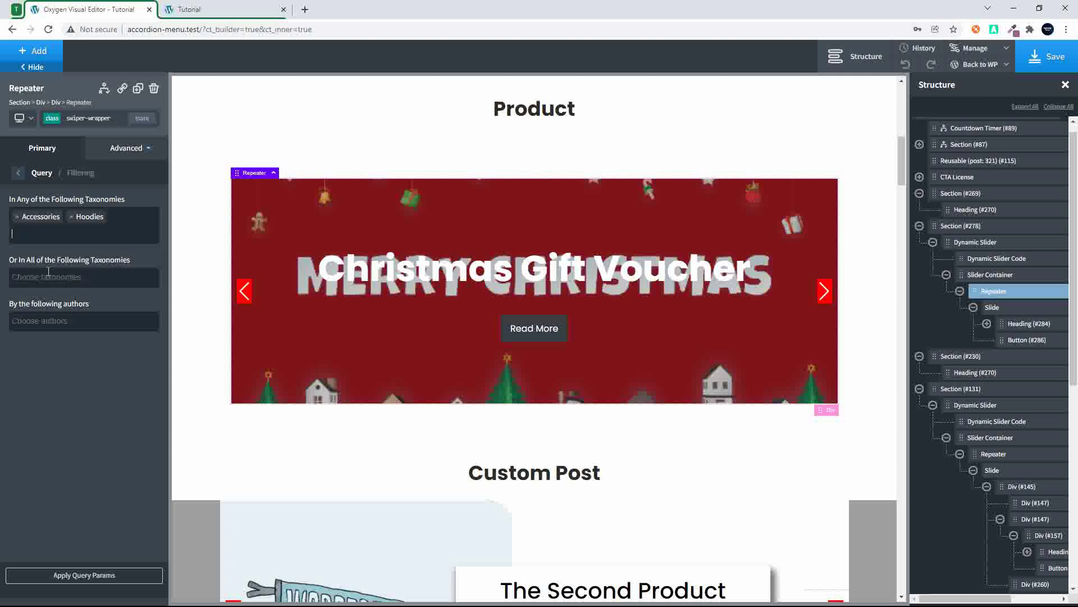
{"action": "left_click", "coordinate": [72, 575]}
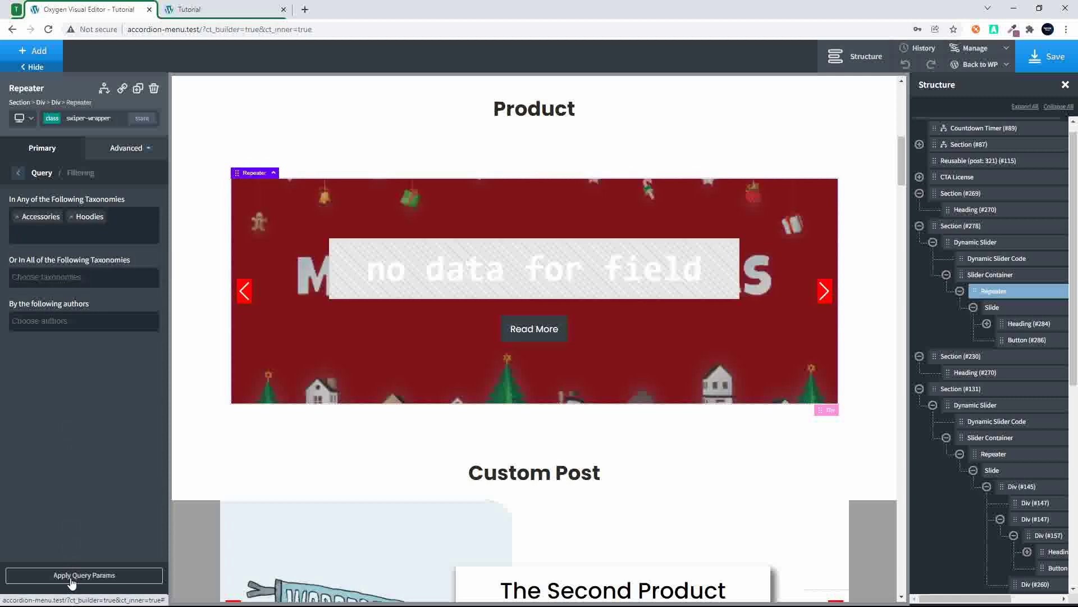
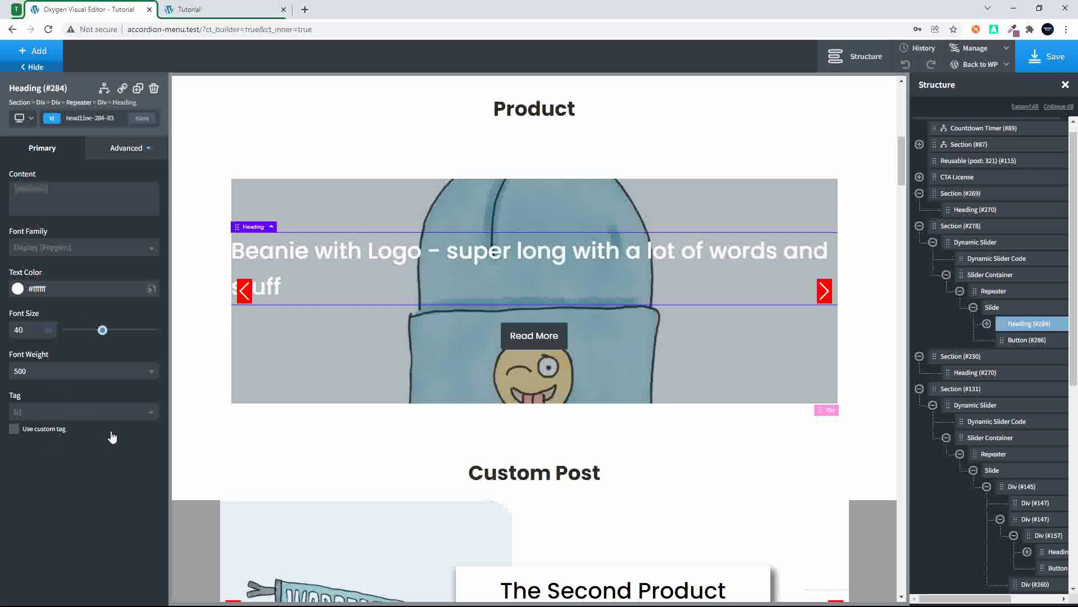
Step: Centre the child elements of the product slider's Slide horizontally
{"action": "left_click", "coordinate": [124, 153]}
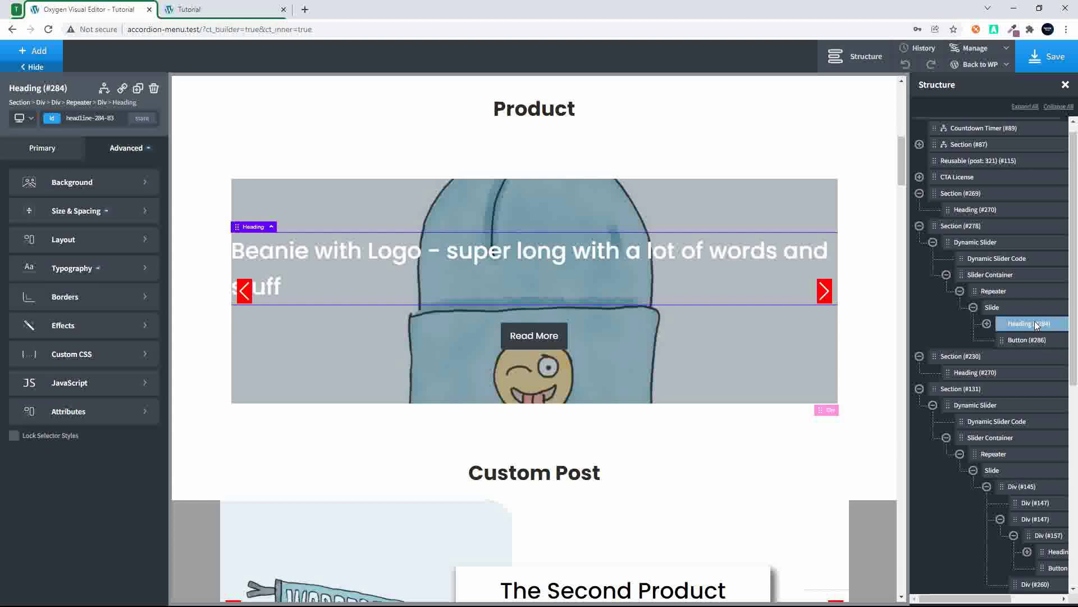
{"action": "left_click", "coordinate": [81, 280]}
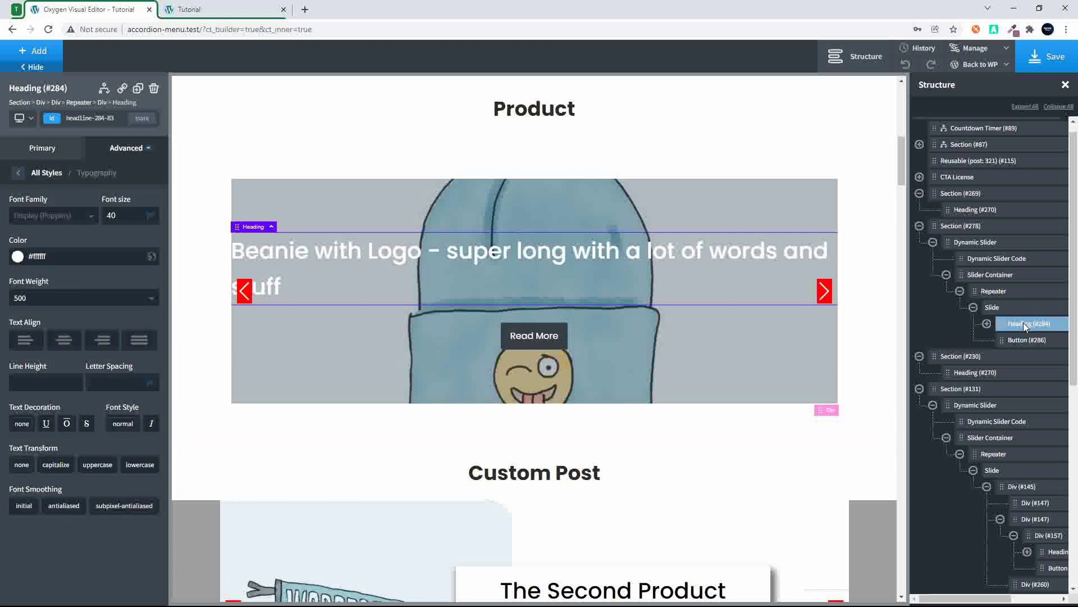
{"action": "left_click", "coordinate": [1002, 309]}
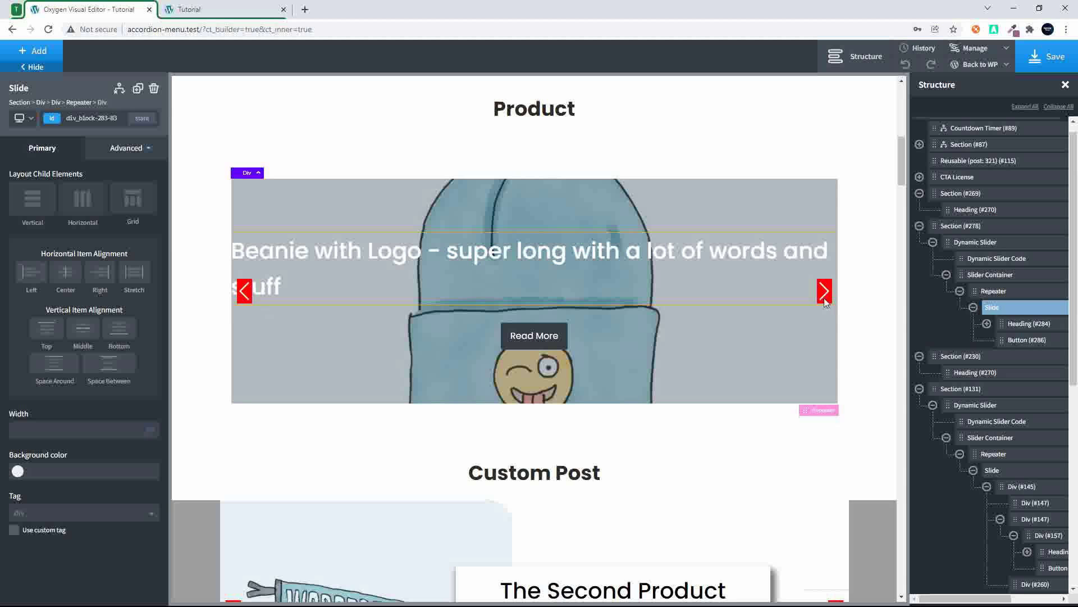
{"action": "left_click", "coordinate": [63, 274]}
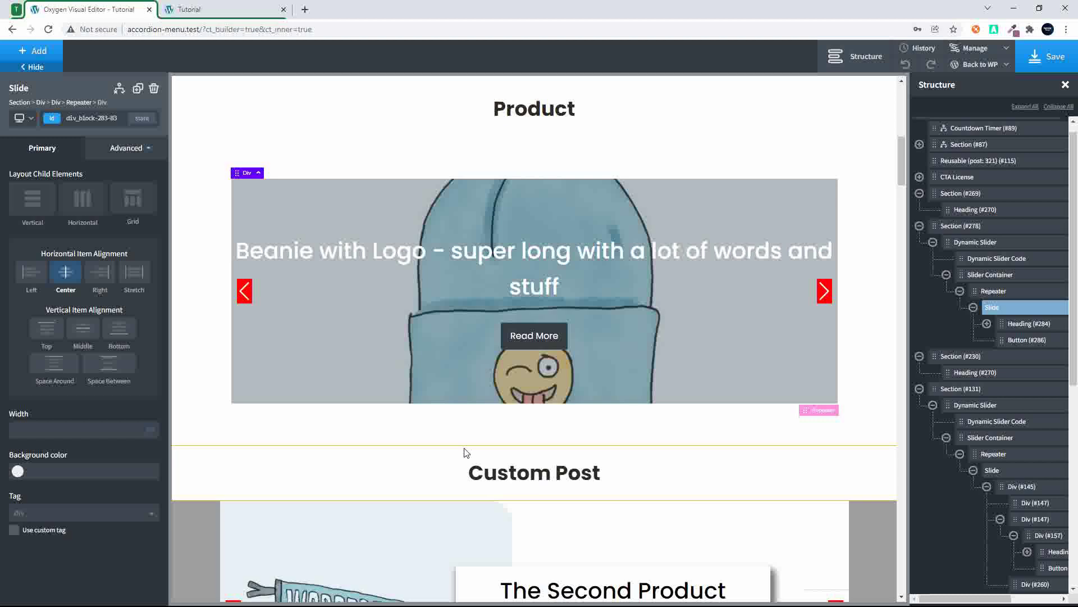
Step: Insert a Product Builder below the slide's title heading and add a Product Price element inside it
{"action": "left_click", "coordinate": [537, 295]}
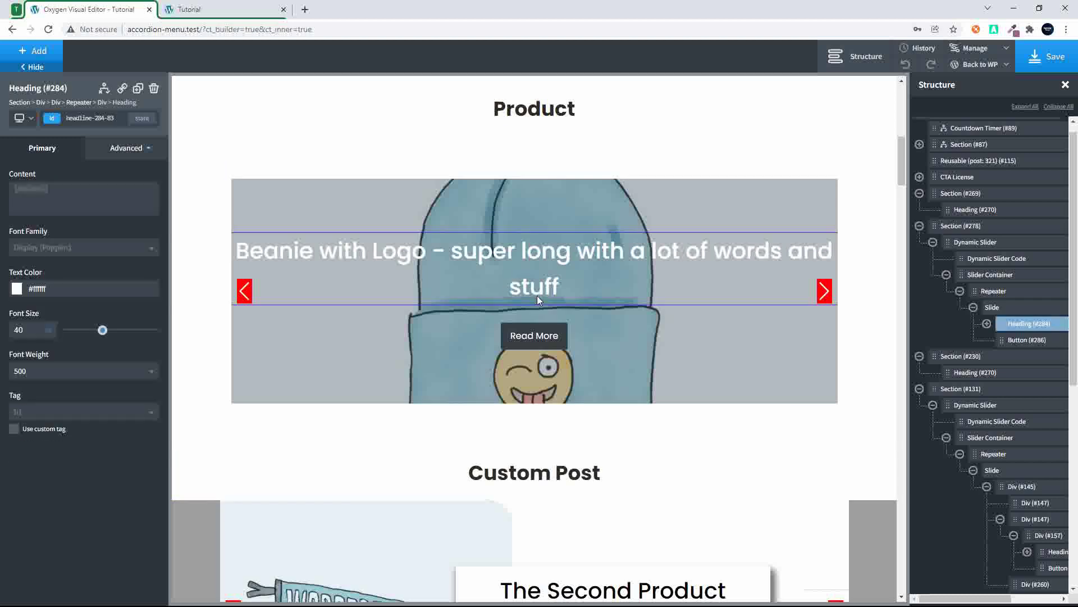
{"action": "left_click", "coordinate": [36, 53]}
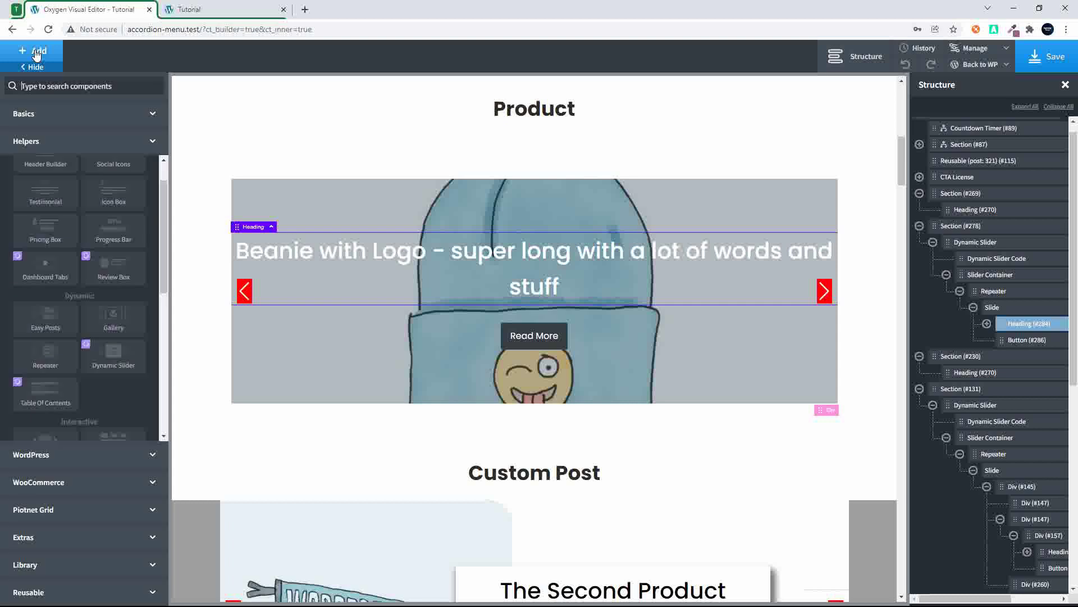
{"action": "left_click", "coordinate": [71, 484]}
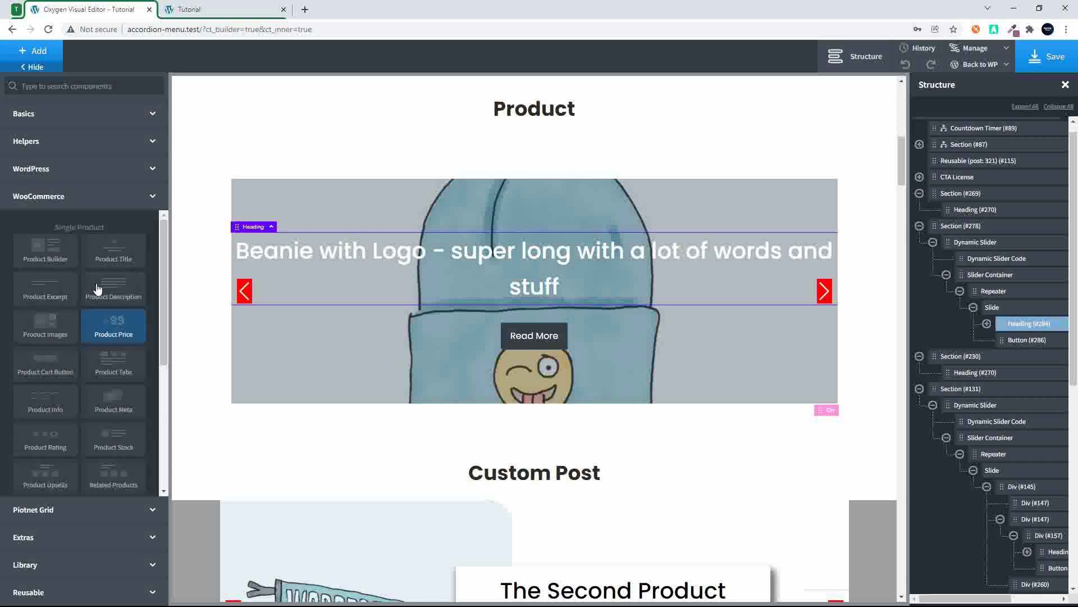
{"action": "left_click", "coordinate": [45, 247]}
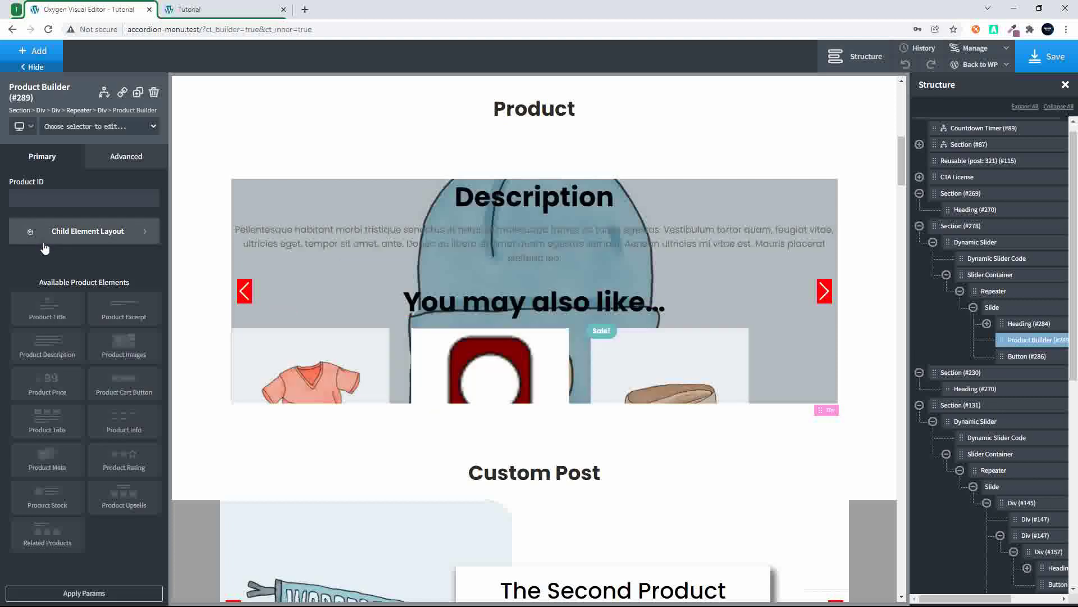
{"action": "left_click", "coordinate": [60, 388]}
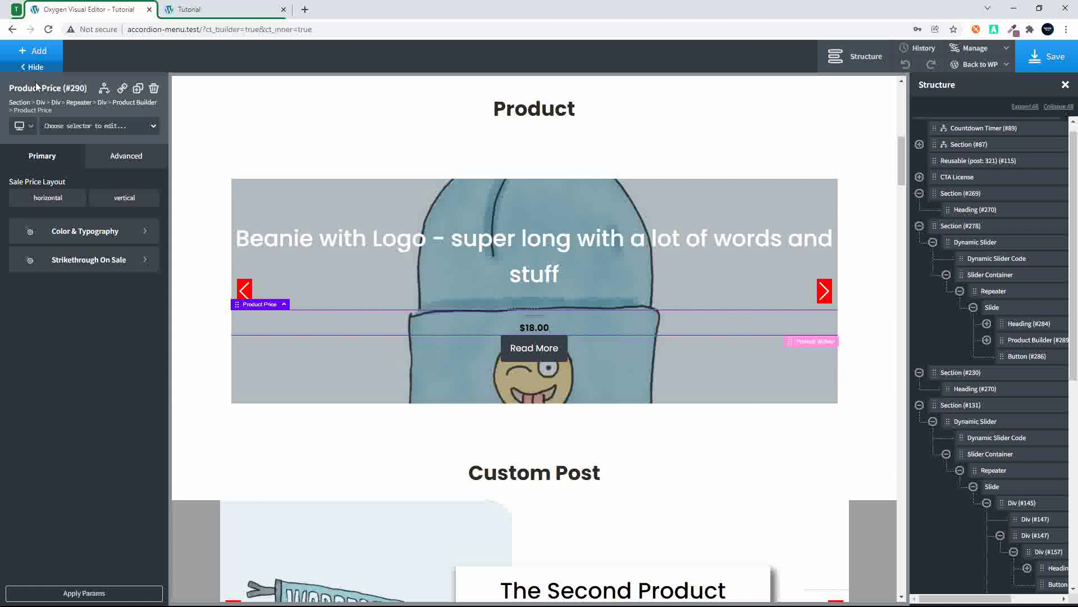
Step: Add a Product Meta element to the slide and move it into the Product Builder above the Product Price
{"action": "left_click", "coordinate": [23, 51]}
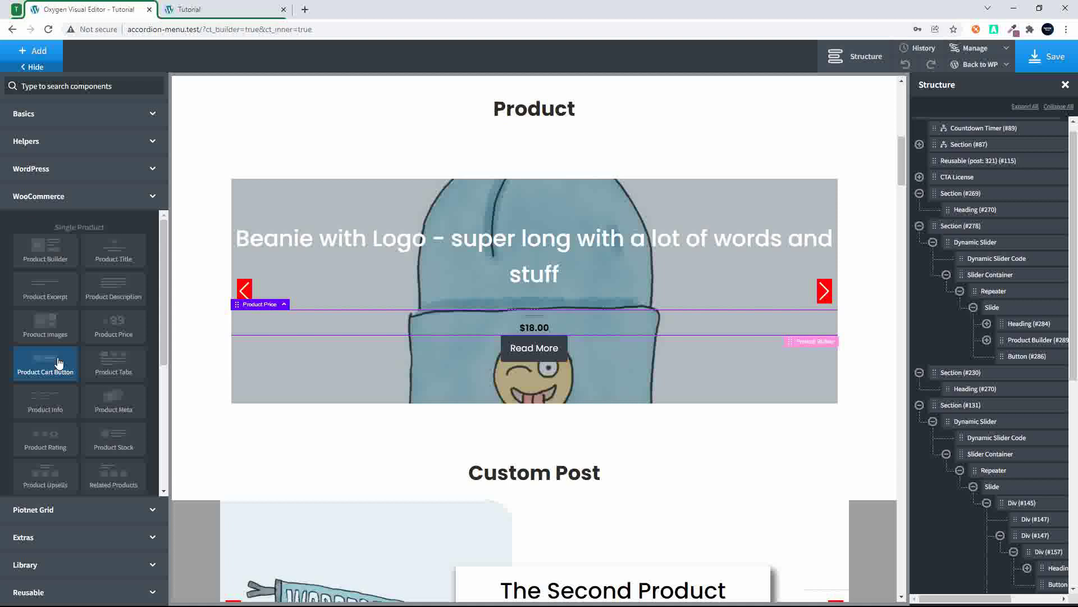
{"action": "left_click", "coordinate": [112, 405]}
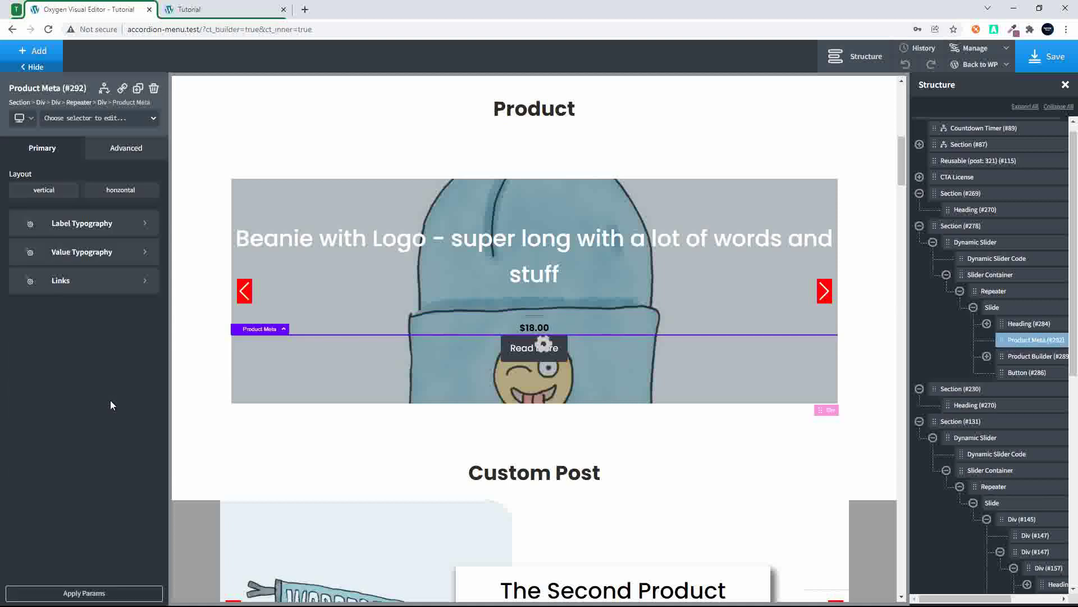
{"action": "left_click", "coordinate": [986, 357]}
{"action": "left_click_drag", "start_coordinate": [1005, 337], "coordinate": [1036, 355]}
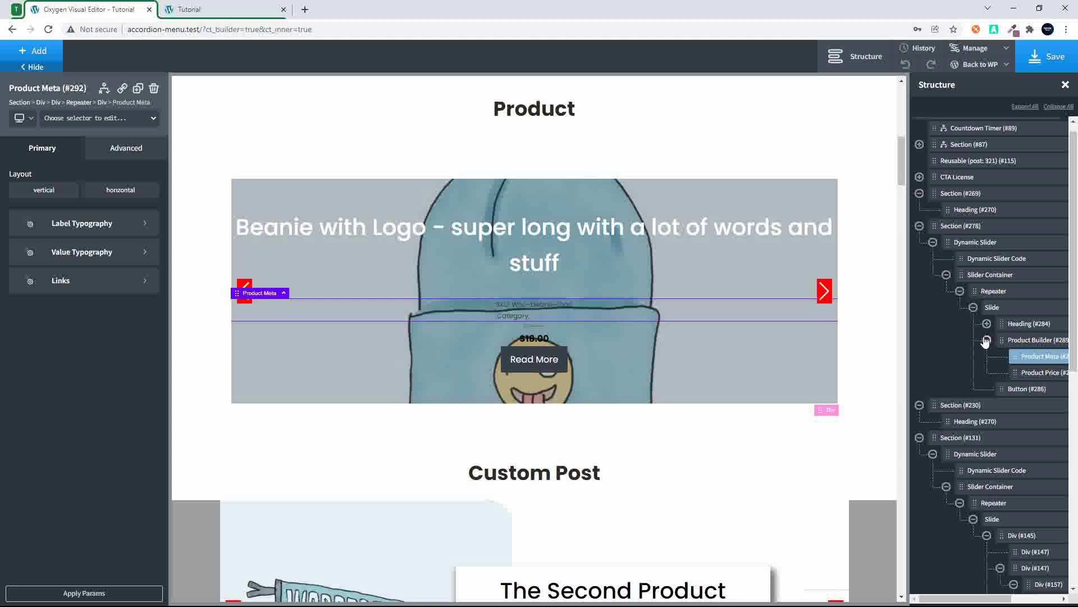
Step: Add a Div to the product slider's Slide and move it above the title heading
{"action": "left_click", "coordinate": [993, 308]}
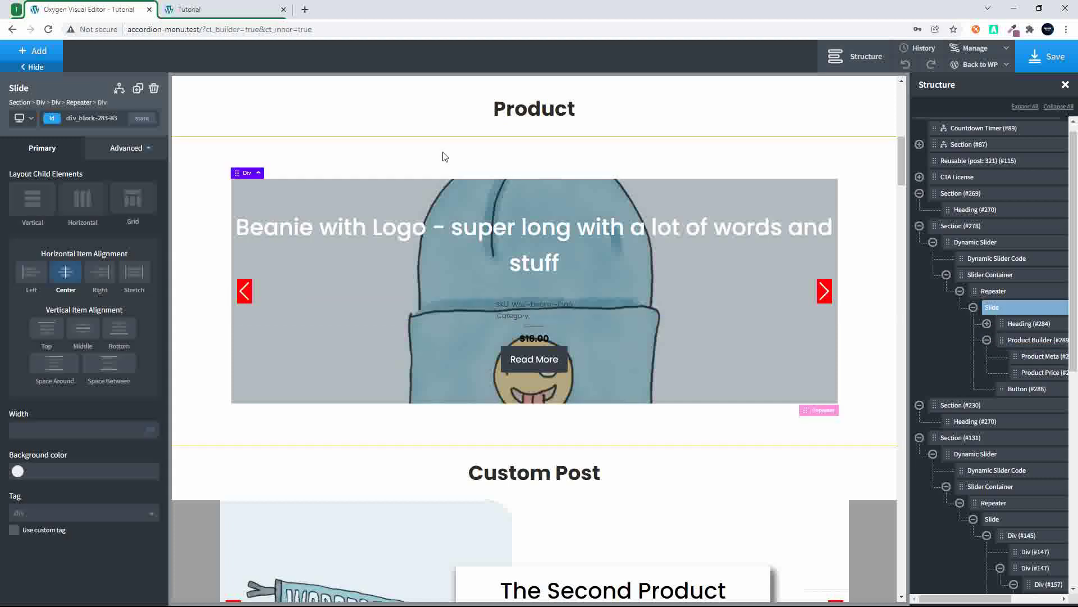
{"action": "left_click", "coordinate": [20, 54]}
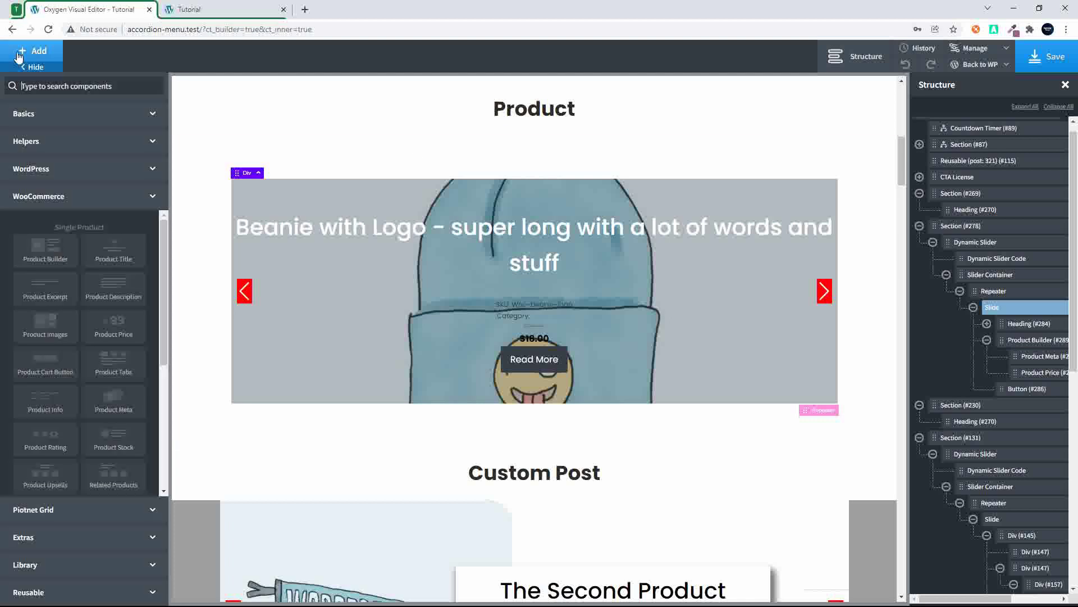
{"action": "left_click", "coordinate": [90, 115]}
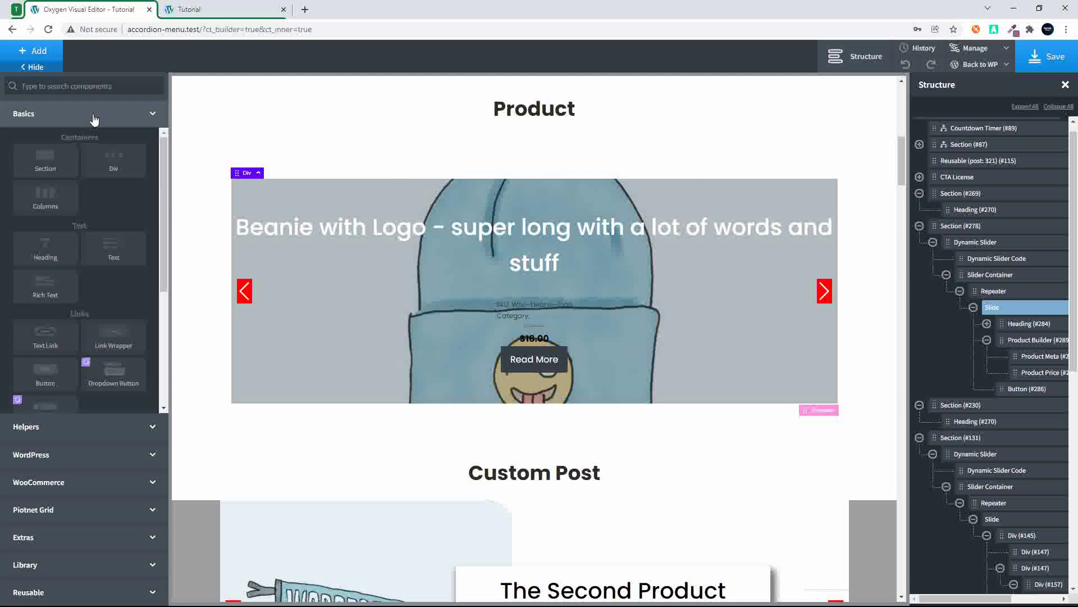
{"action": "left_click", "coordinate": [115, 164]}
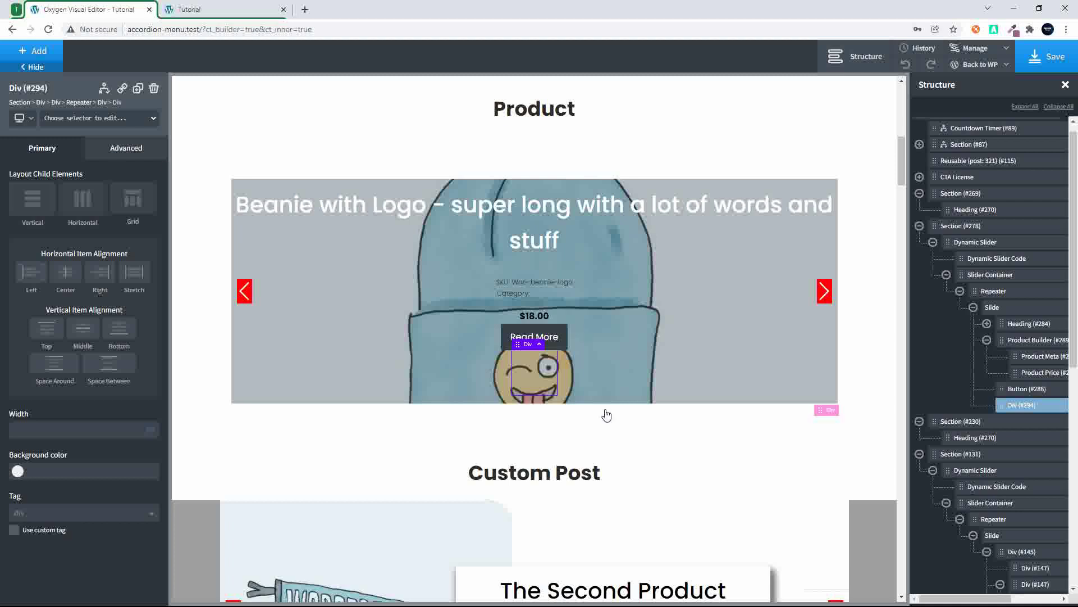
{"action": "left_click_drag", "start_coordinate": [1001, 403], "coordinate": [1003, 321]}
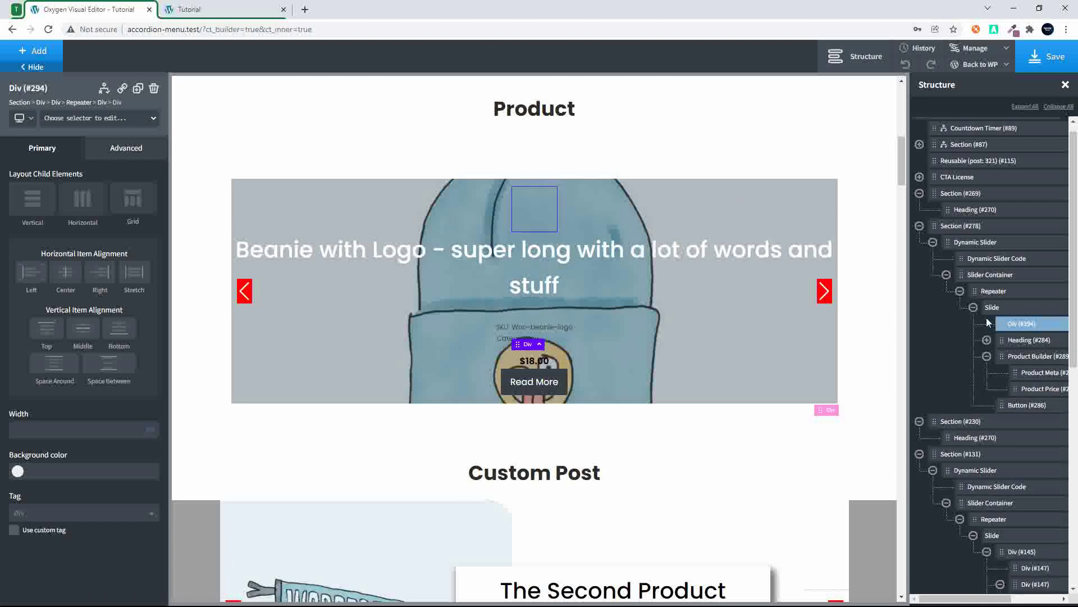
Step: Insert a nested Div inside the new Div, set its width to 50%, and duplicate it
{"action": "left_click", "coordinate": [23, 53]}
{"action": "left_click", "coordinate": [106, 156]}
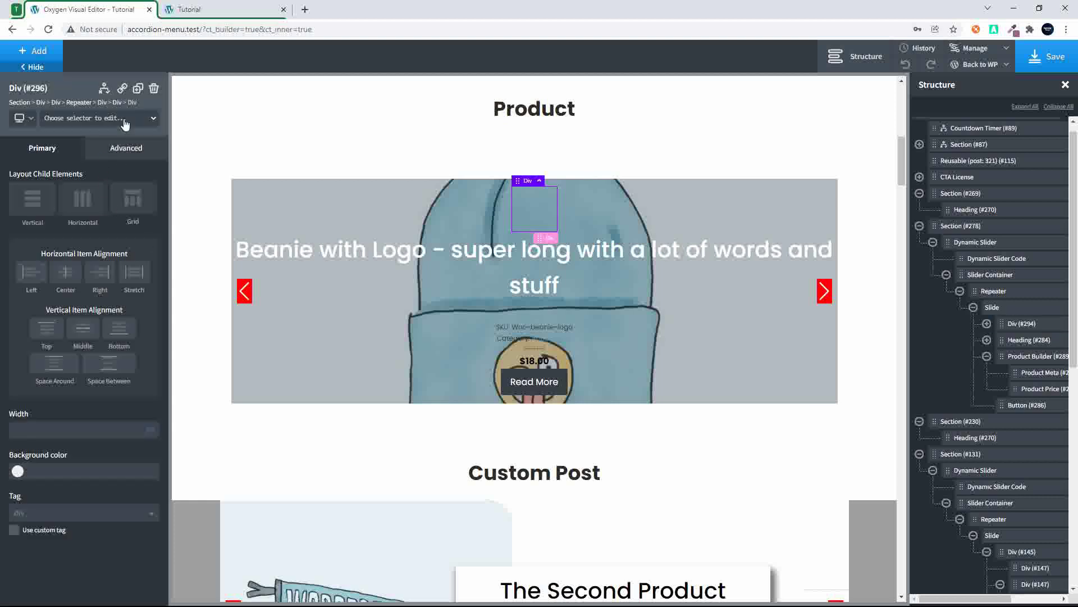
{"action": "mouse_move", "coordinate": [151, 430]}
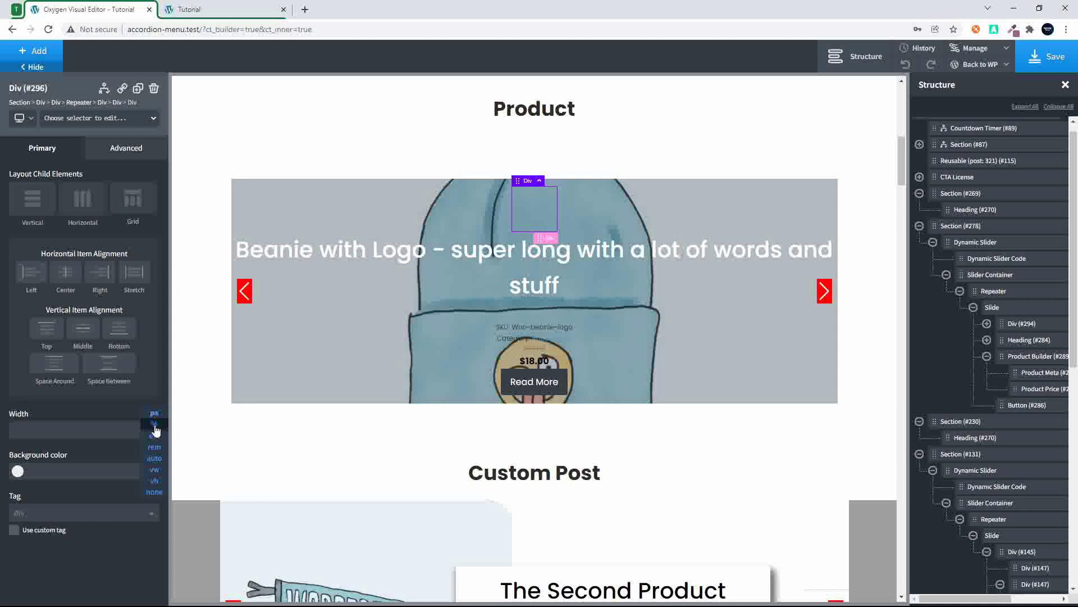
{"action": "left_click", "coordinate": [115, 429]}
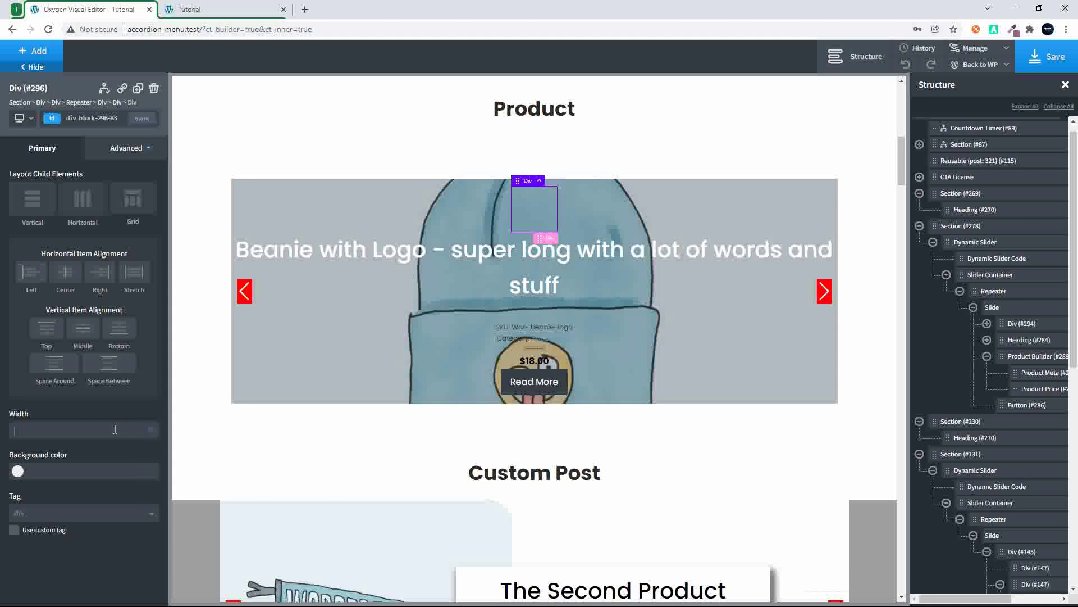
{"action": "type", "text": "50"}
{"action": "left_click", "coordinate": [138, 90]}
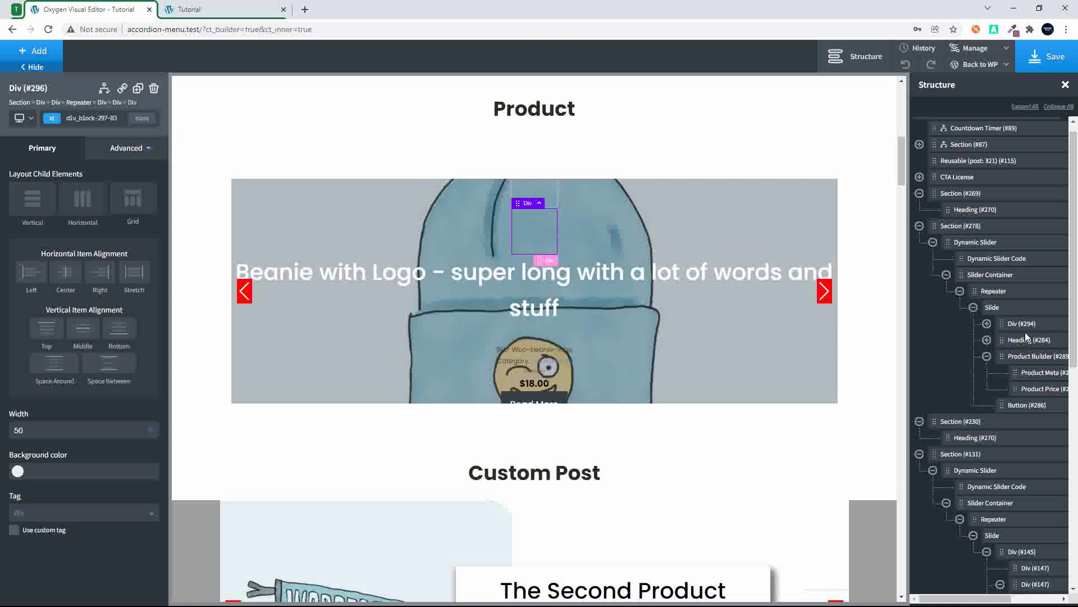
Step: Lay out the outer Div's children horizontally and move the Heading, Product Builder and Button into its second inner Div
{"action": "left_click", "coordinate": [1003, 326]}
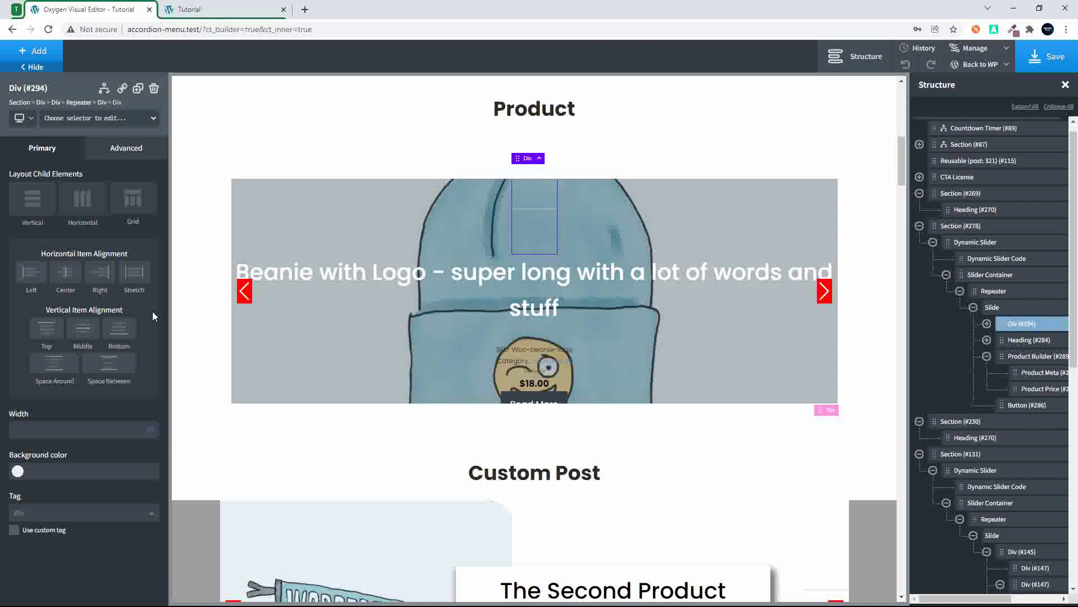
{"action": "left_click", "coordinate": [89, 200]}
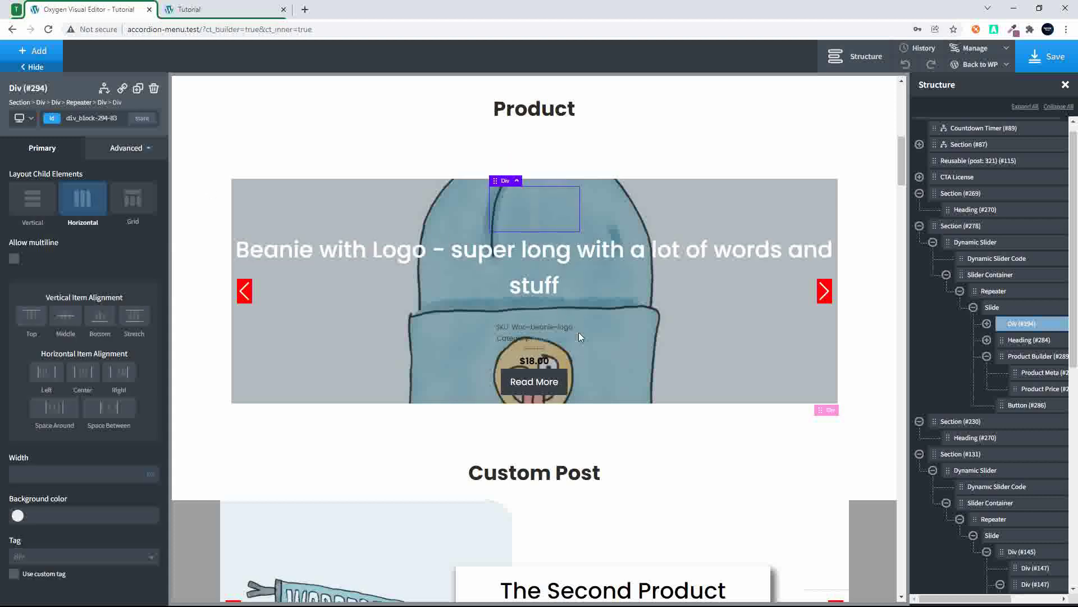
{"action": "left_click", "coordinate": [987, 323]}
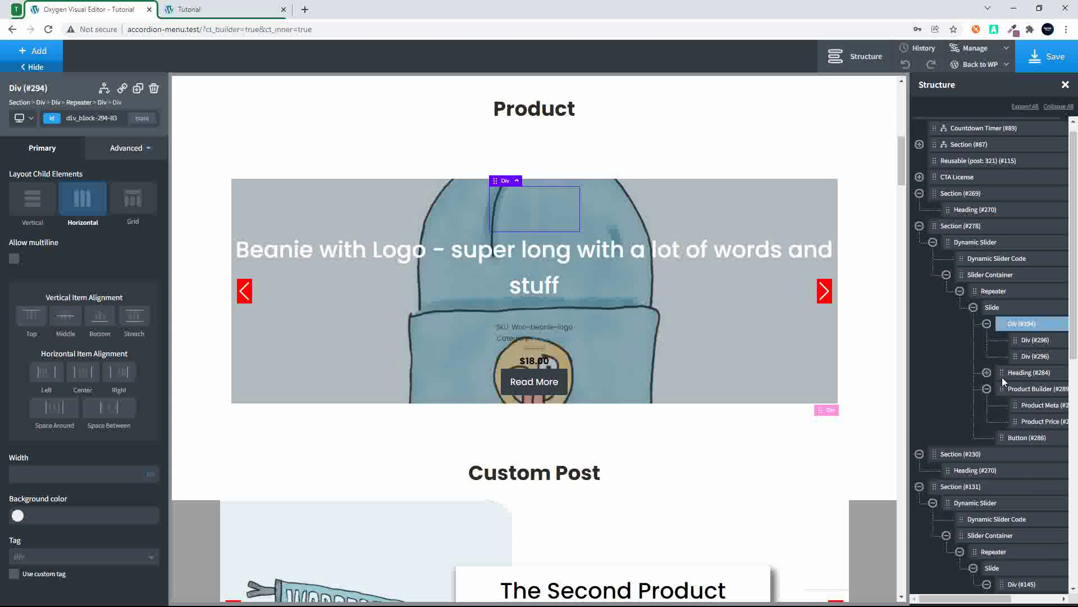
{"action": "left_click_drag", "start_coordinate": [1001, 372], "coordinate": [1039, 390]}
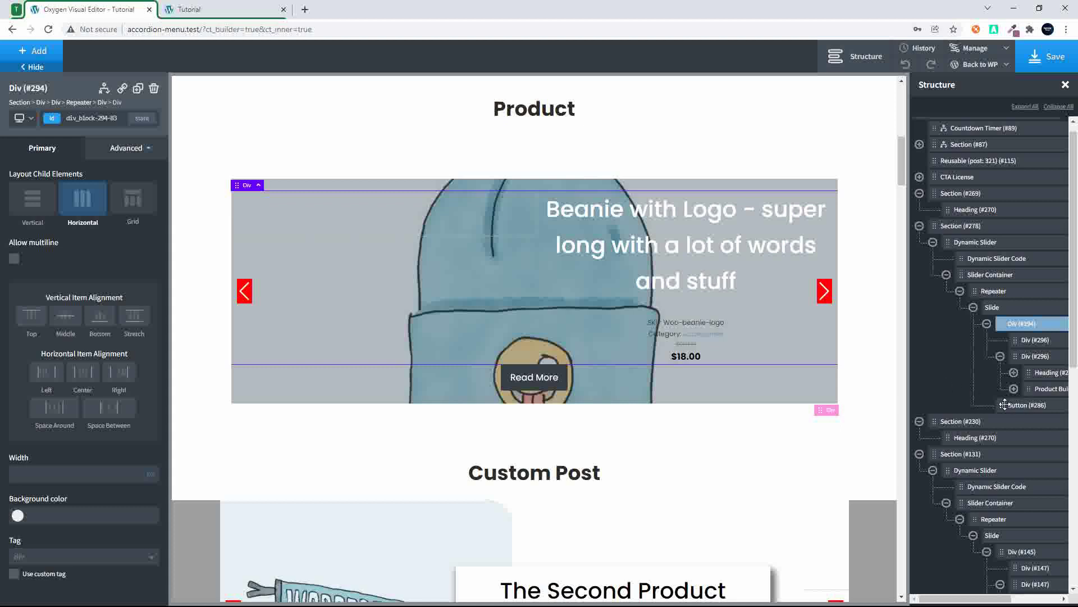
{"action": "left_click_drag", "start_coordinate": [1005, 404], "coordinate": [1036, 403]}
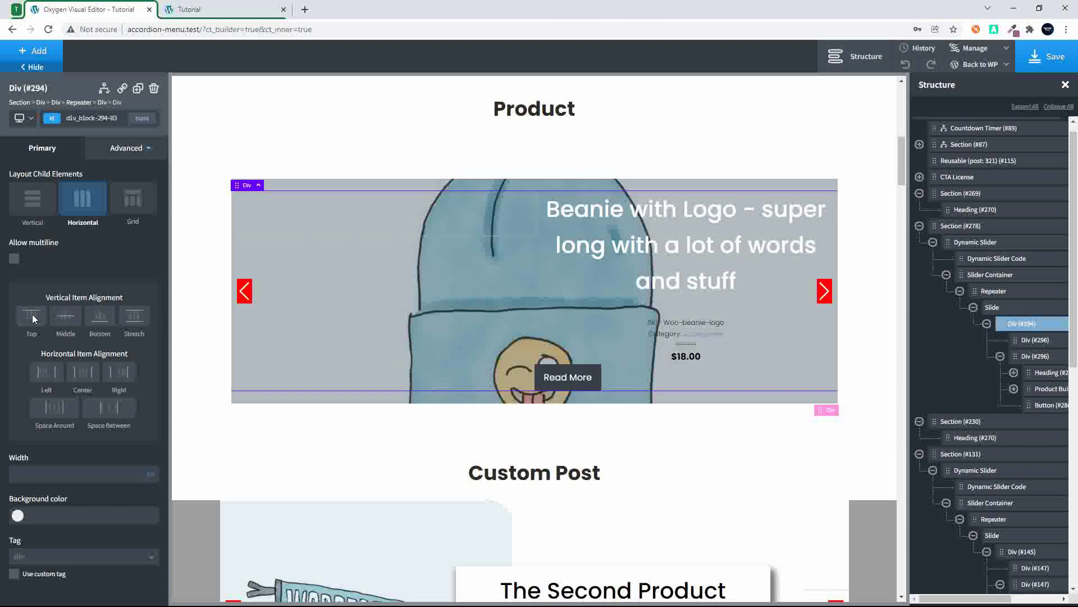
Step: Centre the items horizontally in both the outer Div and the inner Div that holds the product content
{"action": "left_click", "coordinate": [83, 373]}
{"action": "left_click", "coordinate": [591, 219]}
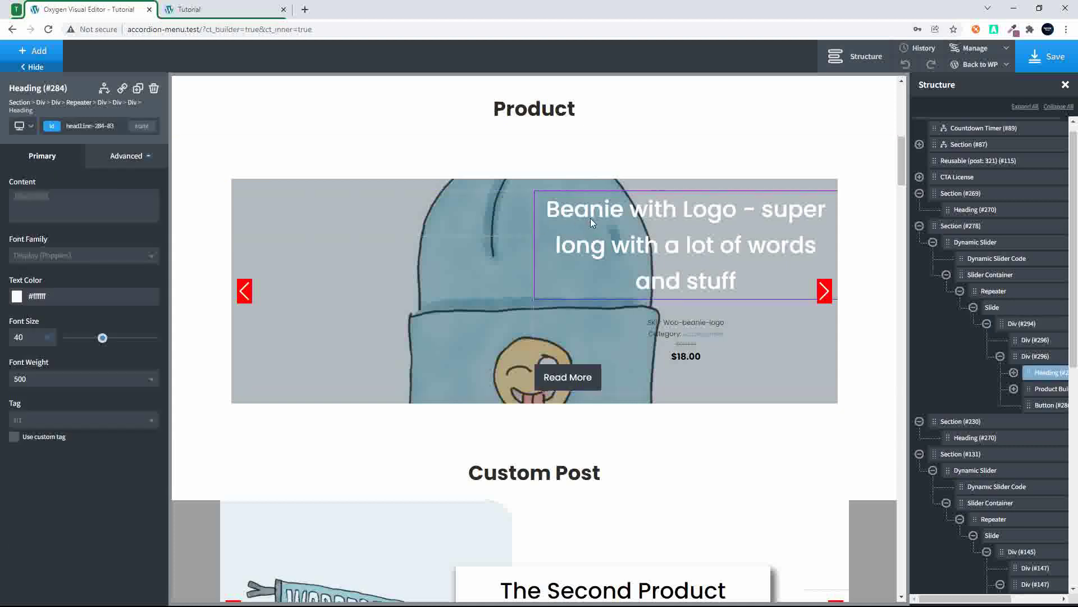
{"action": "left_click", "coordinate": [1032, 356]}
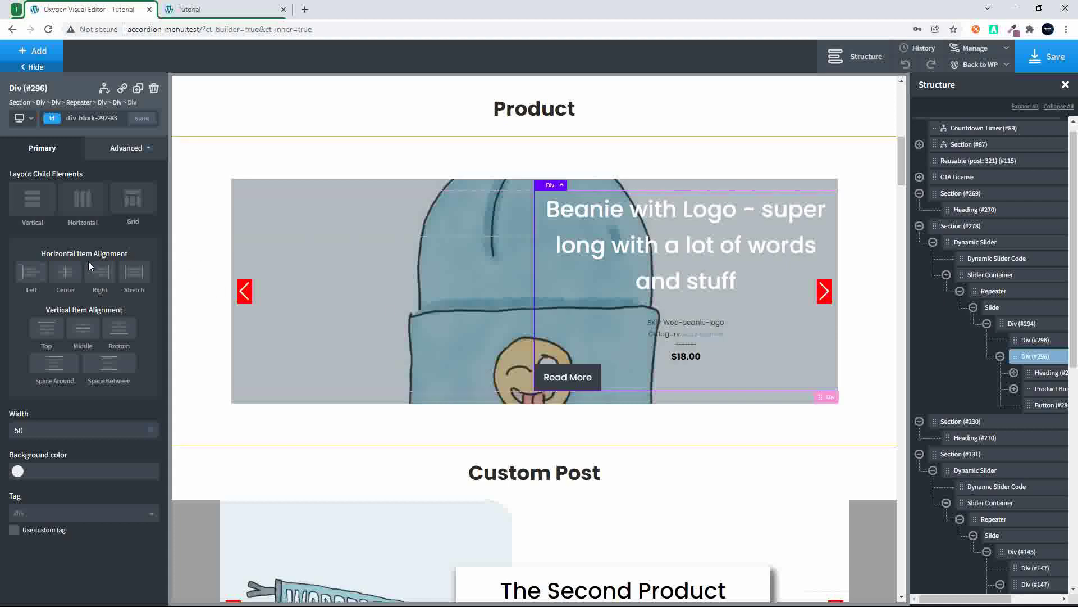
{"action": "left_click", "coordinate": [65, 273]}
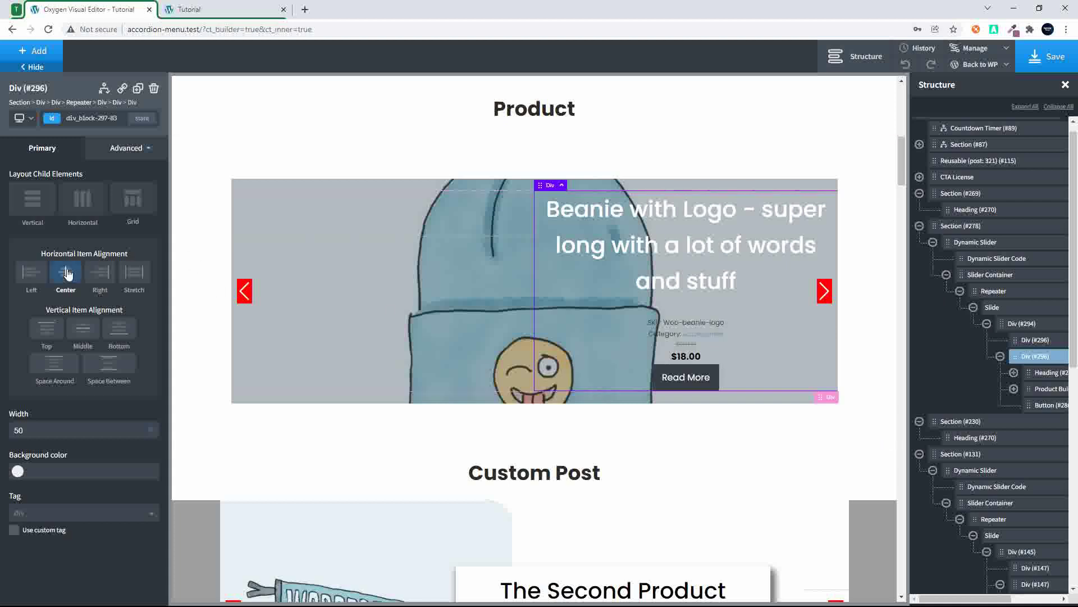
Step: Set the product title heading's text color to black, #000000
{"action": "left_click", "coordinate": [678, 237]}
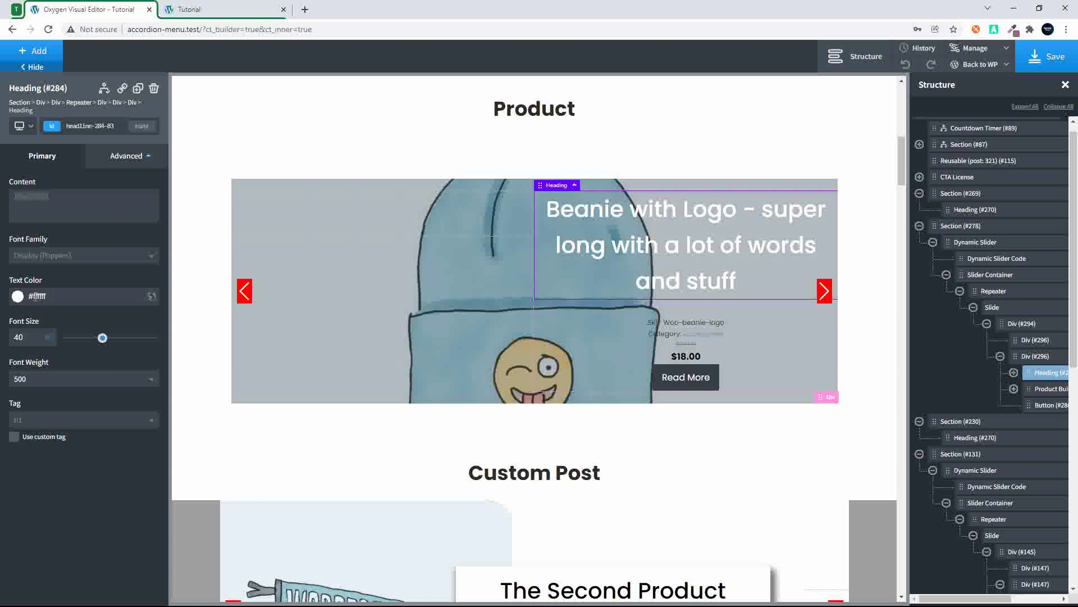
{"action": "left_click", "coordinate": [18, 296]}
{"action": "left_click_drag", "start_coordinate": [42, 338], "coordinate": [93, 390]}
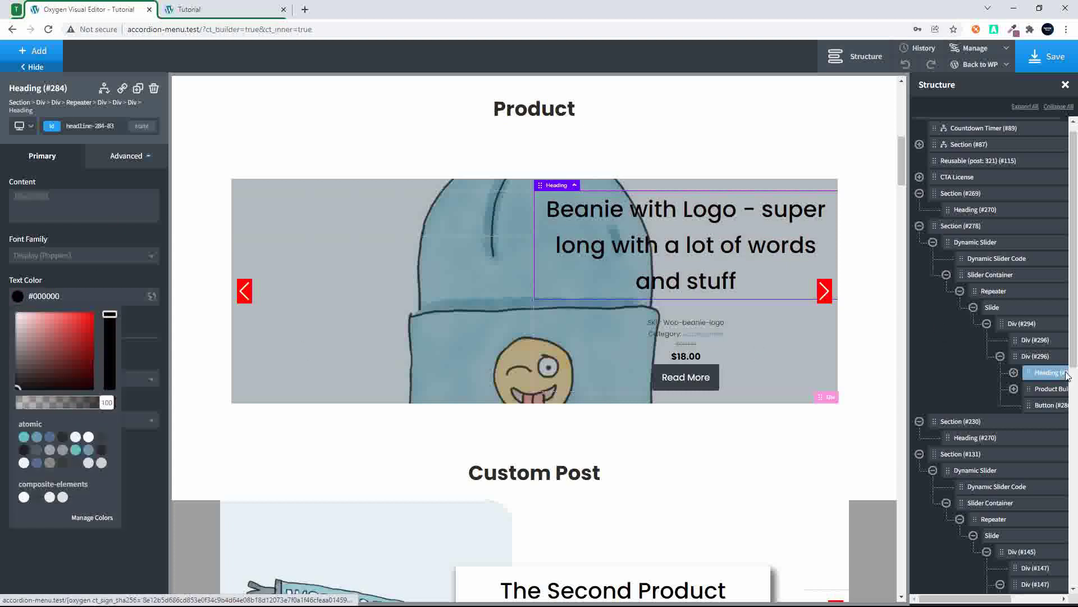
Step: Give the inner Div that holds the product content a white background color, #ffffff
{"action": "left_click", "coordinate": [1029, 355]}
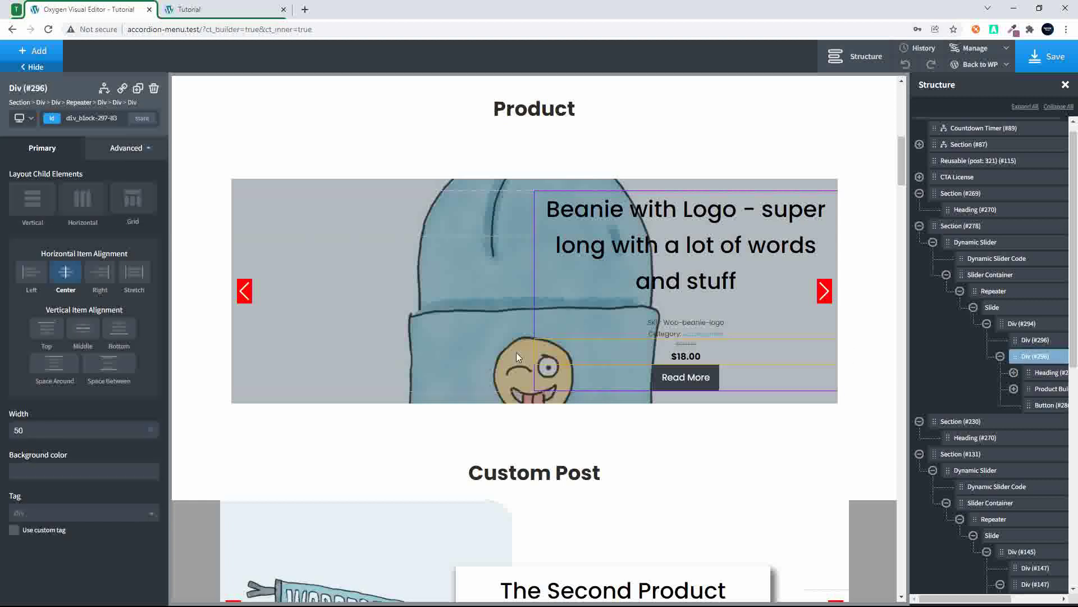
{"action": "left_click", "coordinate": [17, 471]}
{"action": "left_click", "coordinate": [32, 513]}
{"action": "left_click", "coordinate": [15, 488]}
{"action": "left_click", "coordinate": [16, 471]}
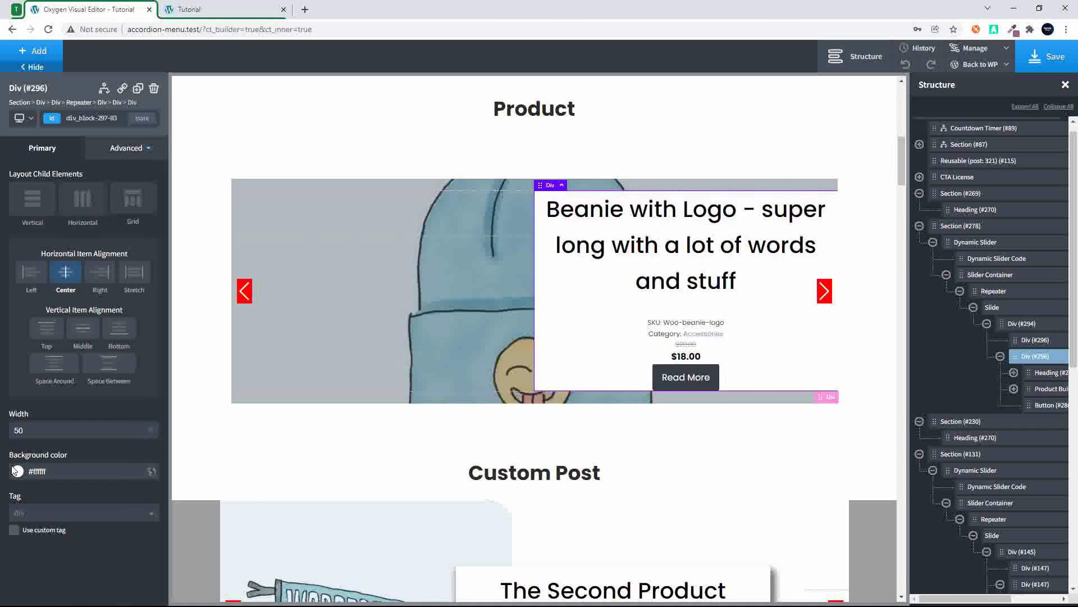
Step: Set the product content Div's padding to 20 px on all four sides
{"action": "left_click", "coordinate": [135, 149]}
{"action": "left_click", "coordinate": [89, 211]}
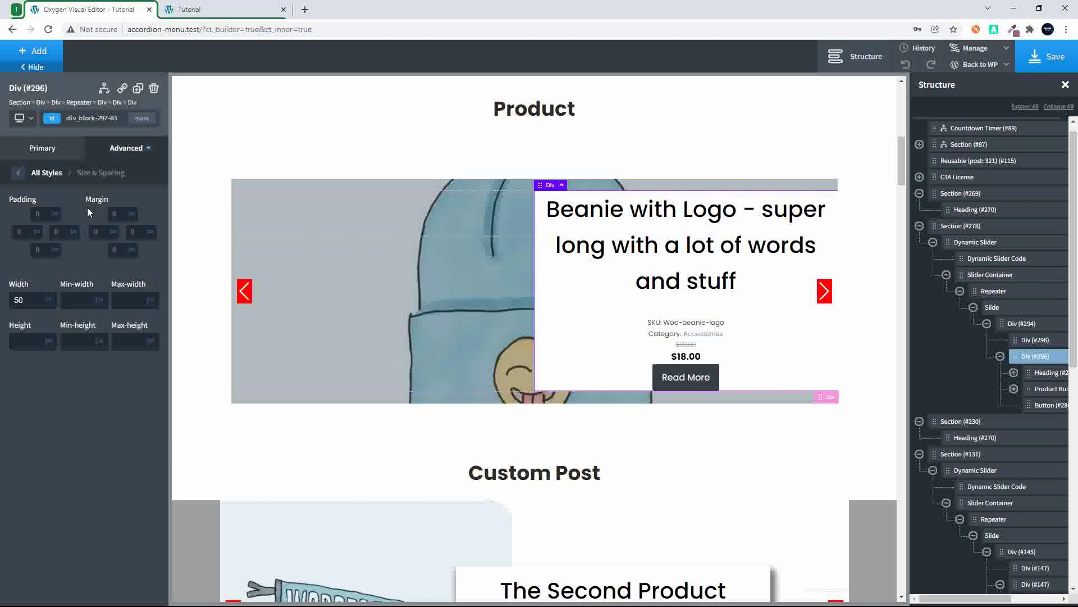
{"action": "left_click", "coordinate": [39, 212]}
{"action": "type", "text": "20"}
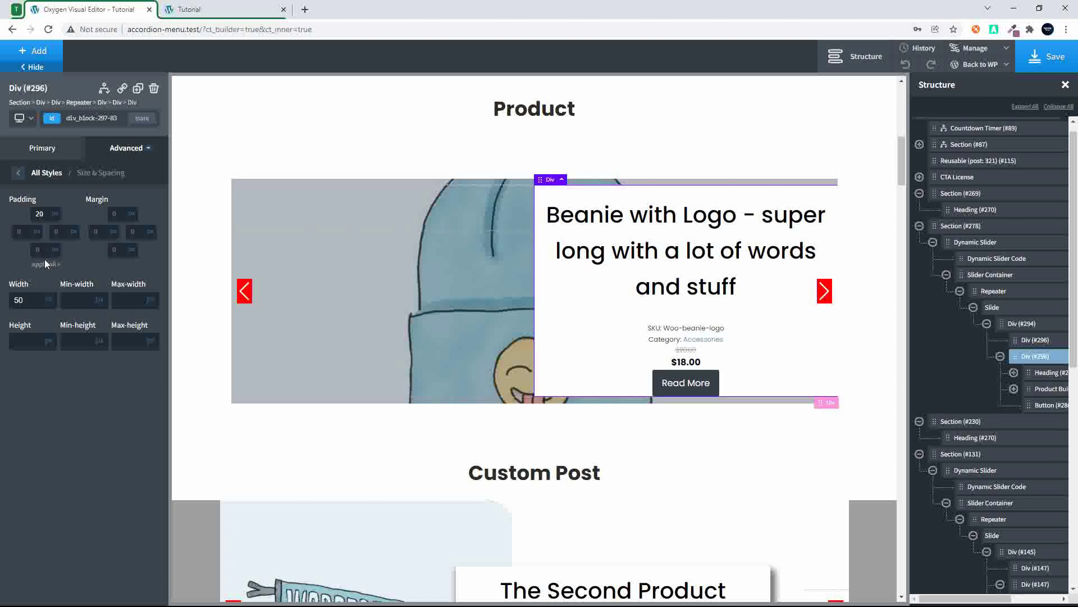
{"action": "left_click", "coordinate": [45, 265]}
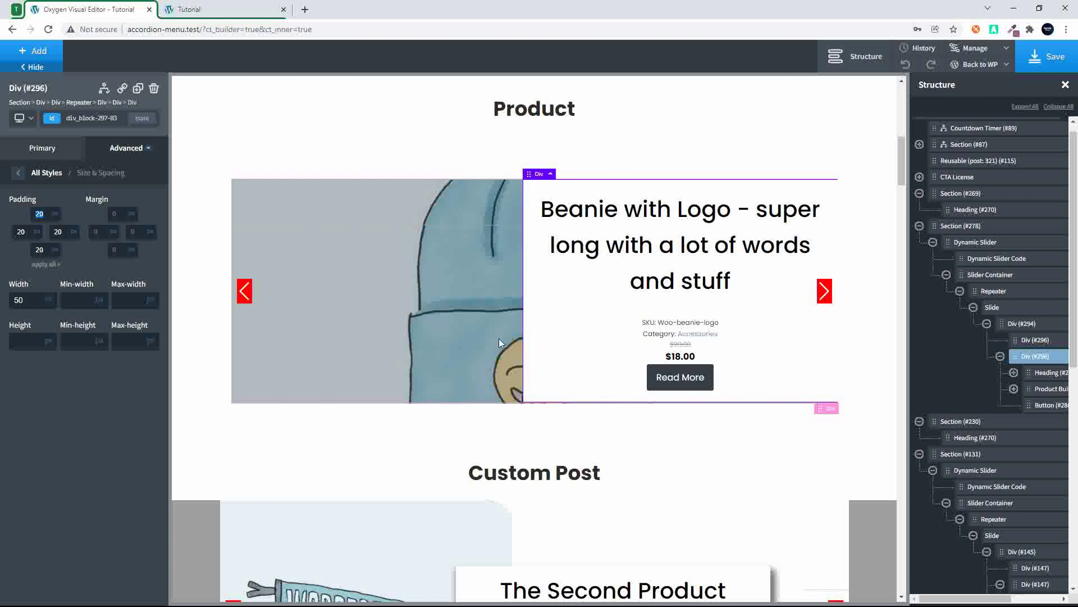
Step: Set the empty first inner Div's background image to the post's Featured Image using dynamic data
{"action": "left_click", "coordinate": [440, 291]}
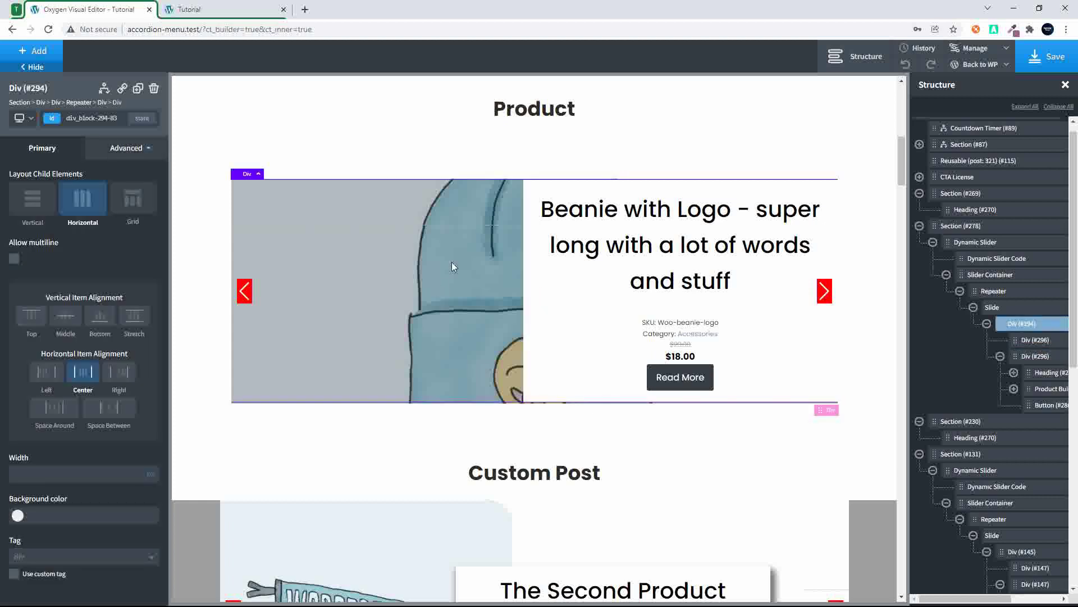
{"action": "left_click", "coordinate": [1018, 339]}
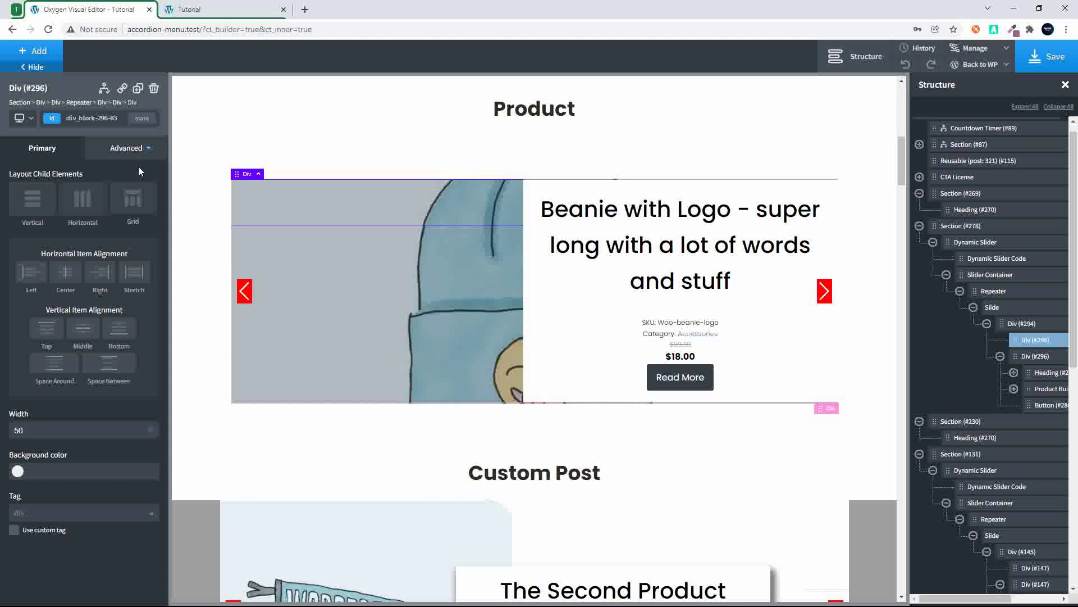
{"action": "left_click", "coordinate": [115, 150]}
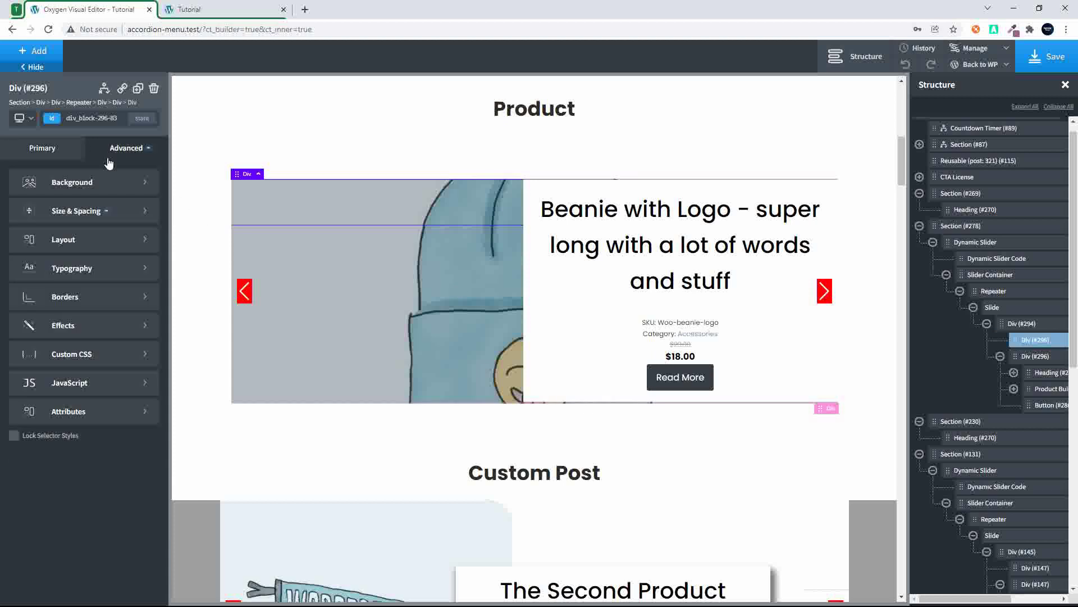
{"action": "left_click", "coordinate": [83, 183]}
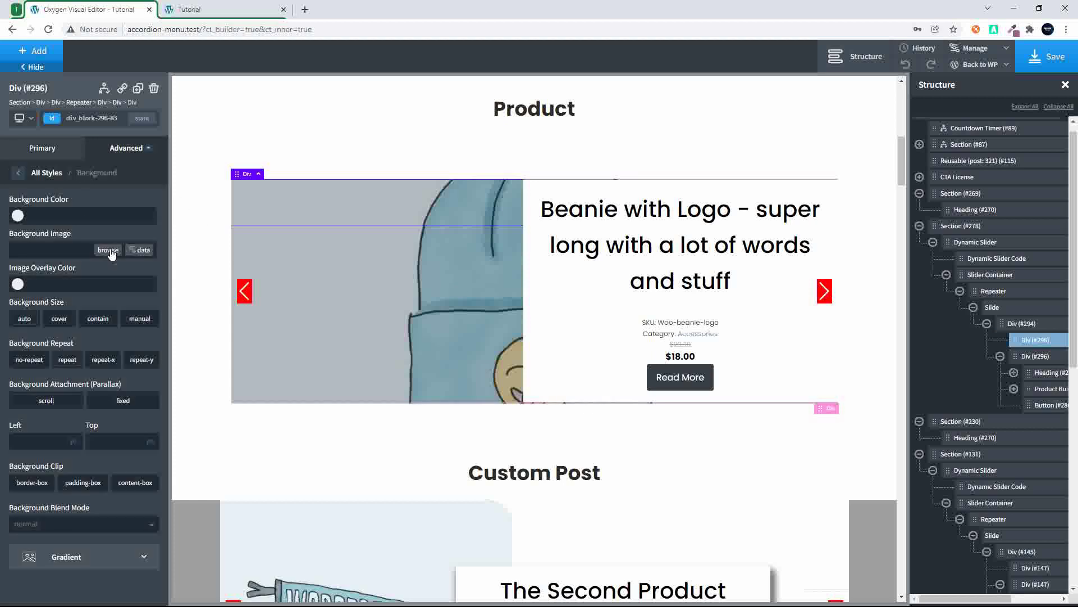
{"action": "left_click", "coordinate": [134, 252]}
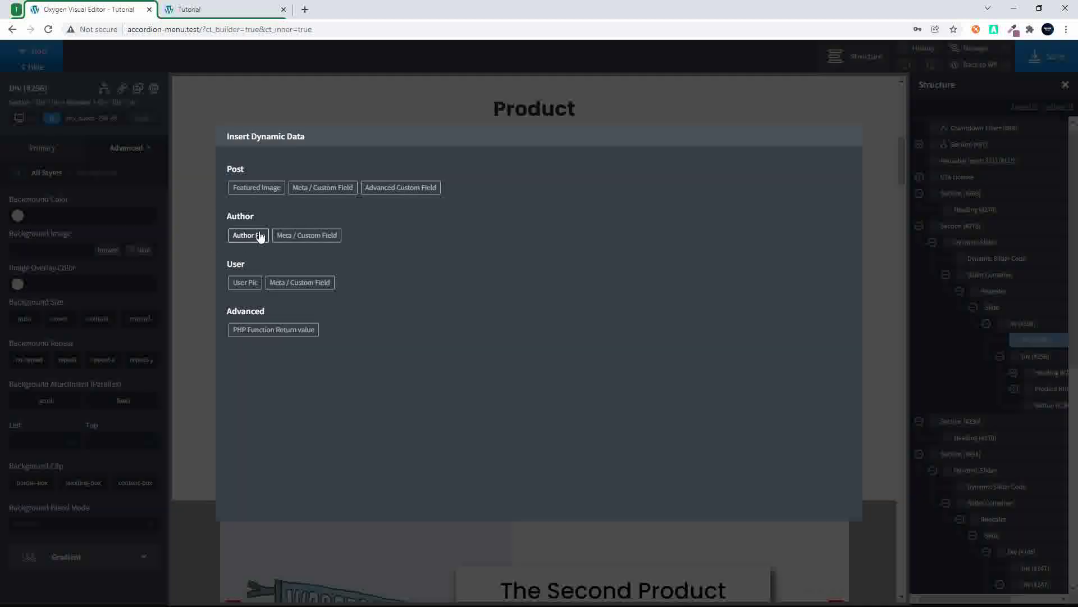
{"action": "left_click", "coordinate": [266, 189]}
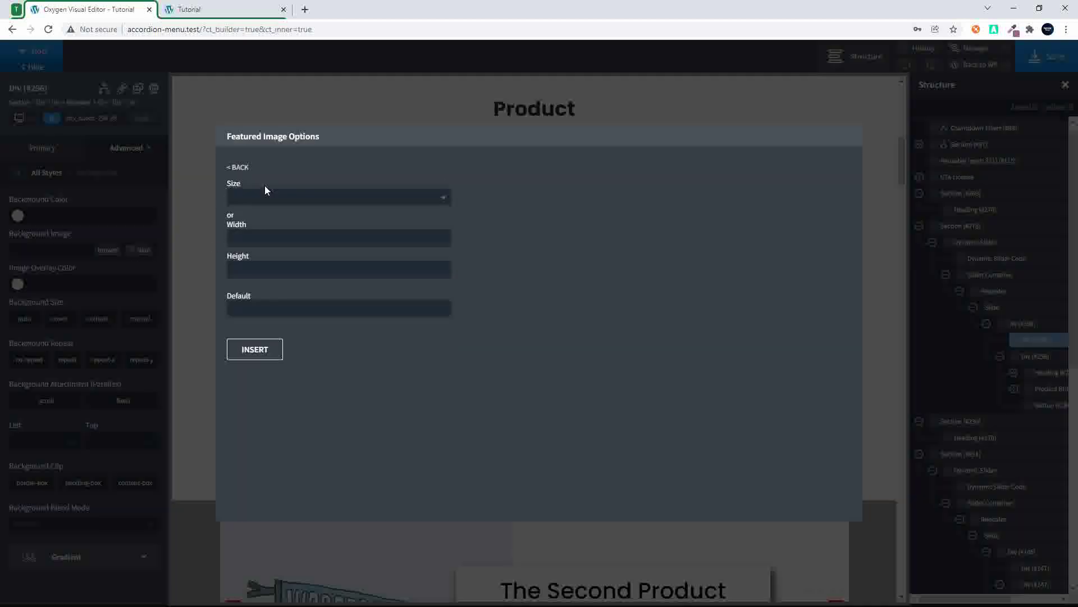
{"action": "left_click", "coordinate": [312, 202]}
{"action": "left_click", "coordinate": [285, 216]}
{"action": "left_click", "coordinate": [255, 349]}
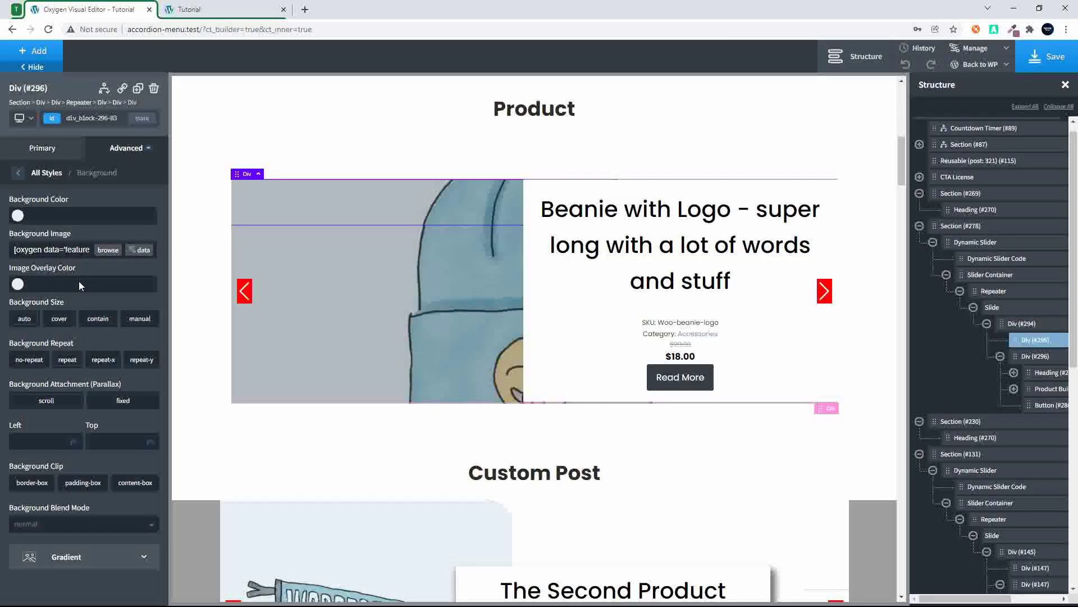
Step: Set the image Div's background size to cover, repeat to no-repeat, and position to 50% left and 50% top
{"action": "left_click", "coordinate": [62, 325]}
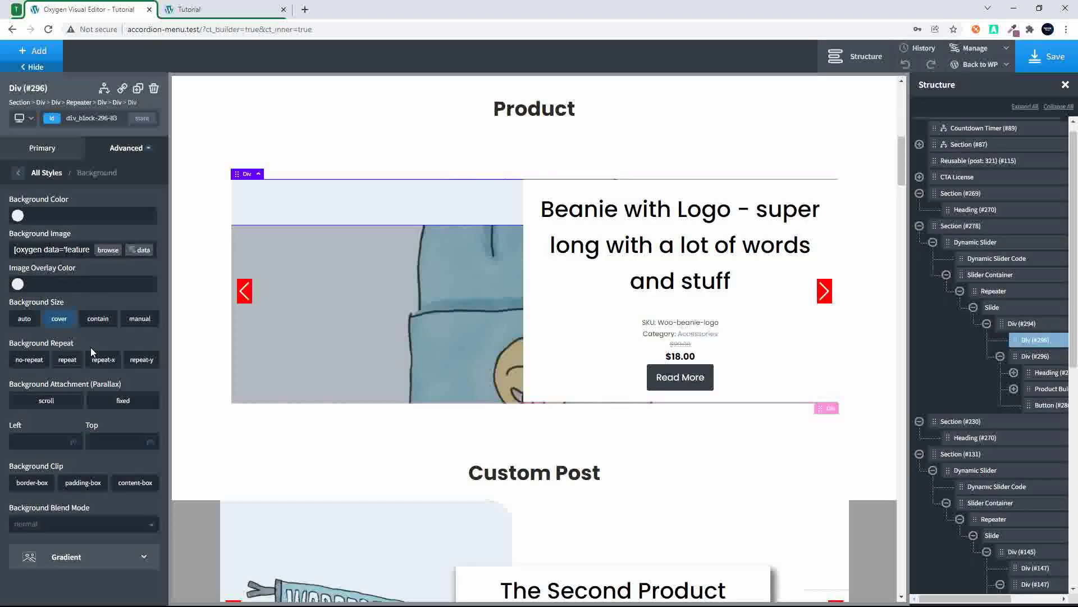
{"action": "left_click", "coordinate": [33, 362]}
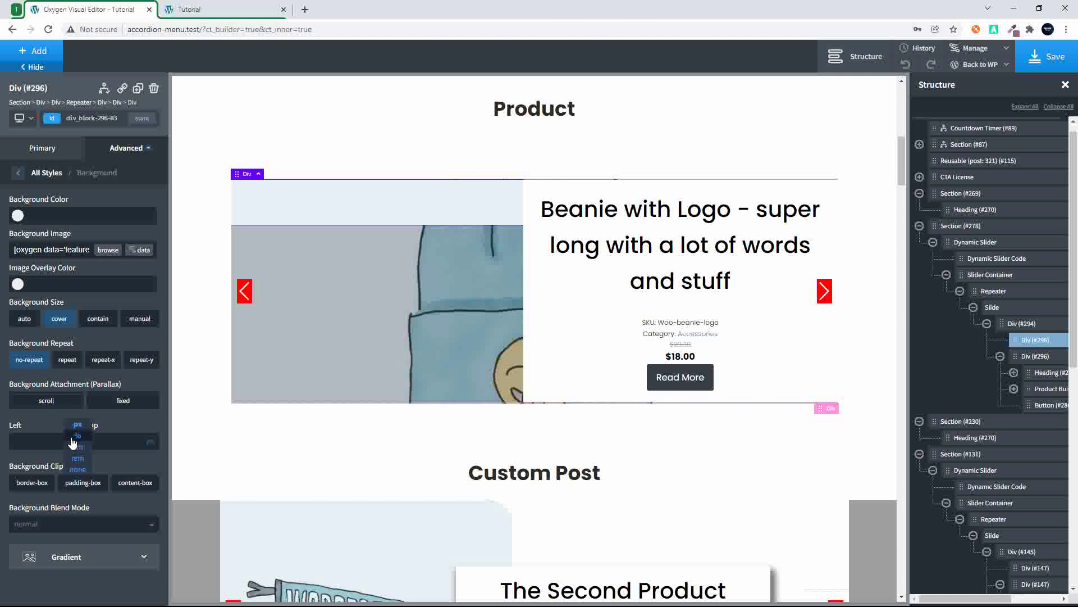
{"action": "left_click", "coordinate": [78, 436]}
{"action": "mouse_move", "coordinate": [153, 445]}
{"action": "left_click", "coordinate": [154, 436]}
{"action": "left_click", "coordinate": [21, 444]}
{"action": "type", "text": "50"}
{"action": "left_click", "coordinate": [117, 447]}
{"action": "type", "text": "50"}
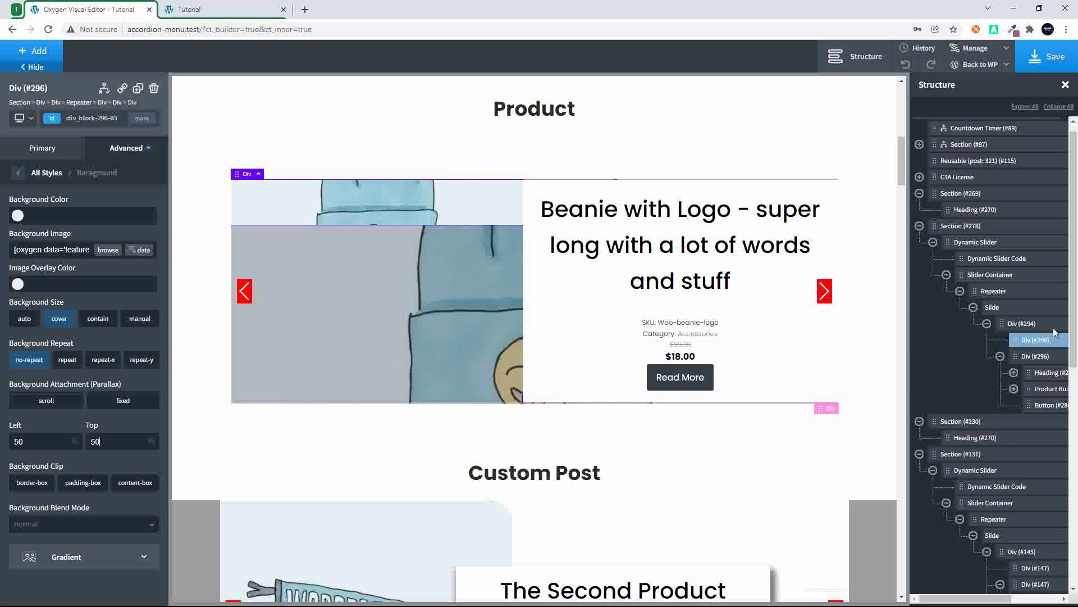
Step: Set the vertical item alignment of the slide's two-column wrapper Div to Stretch
{"action": "left_click", "coordinate": [1007, 323]}
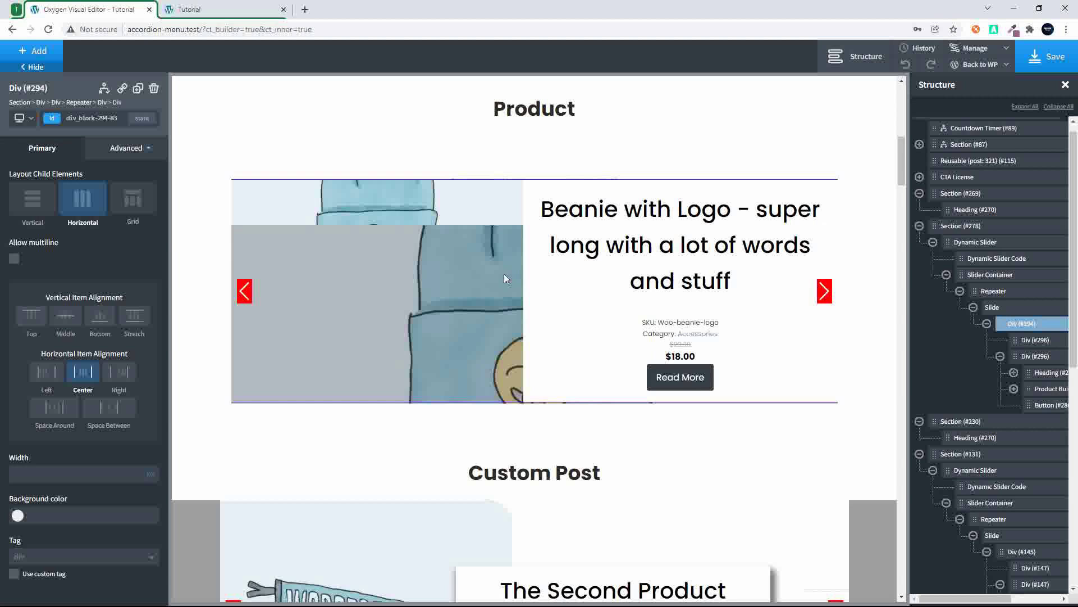
{"action": "left_click", "coordinate": [129, 319]}
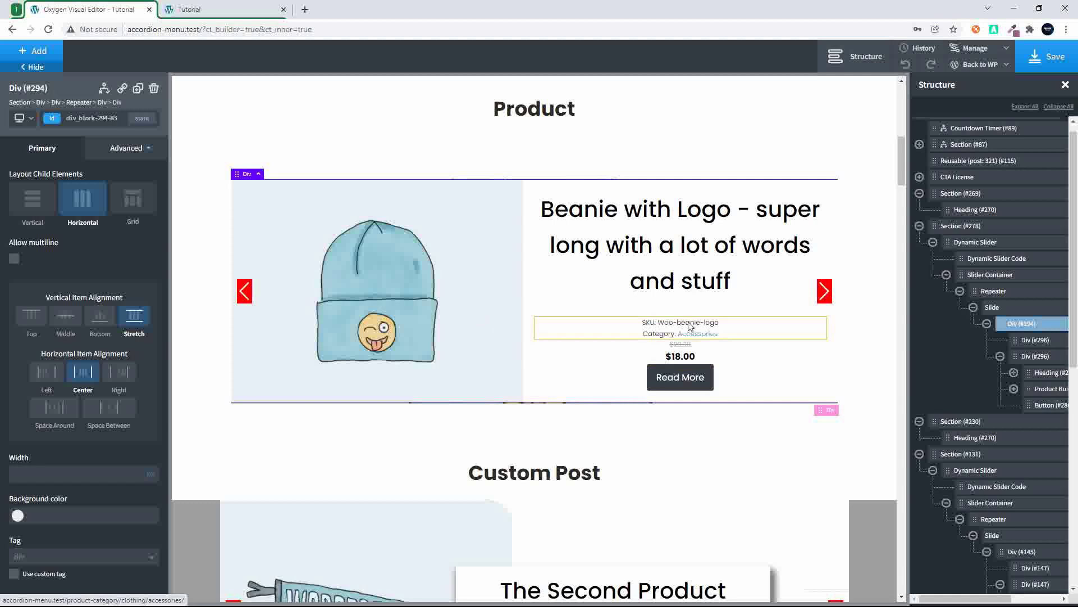
Step: Set the line height of the product title Heading to 1.2
{"action": "left_click", "coordinate": [679, 272]}
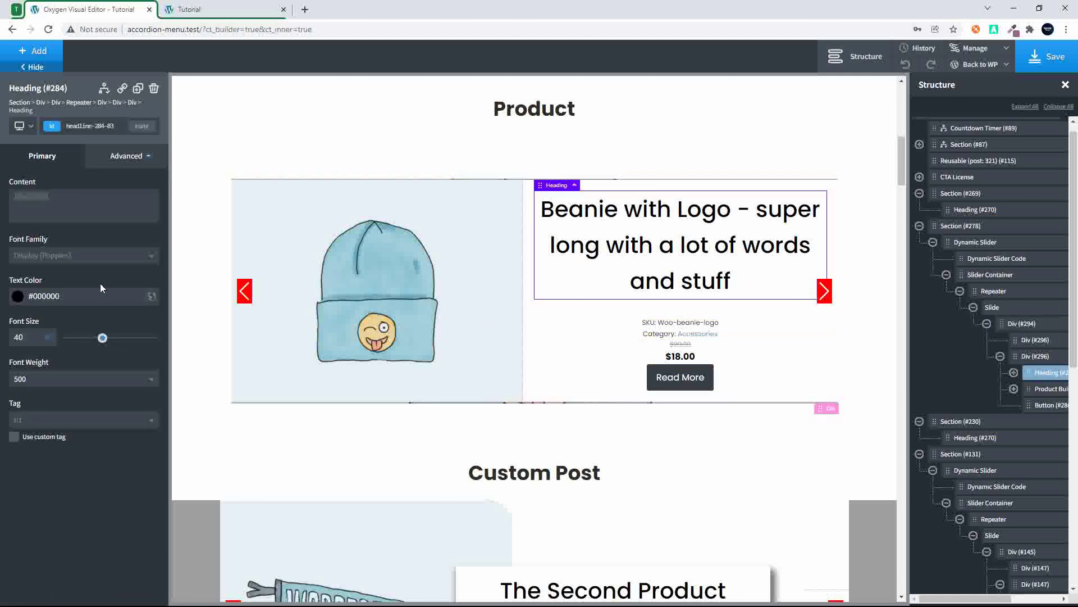
{"action": "left_click", "coordinate": [125, 155]}
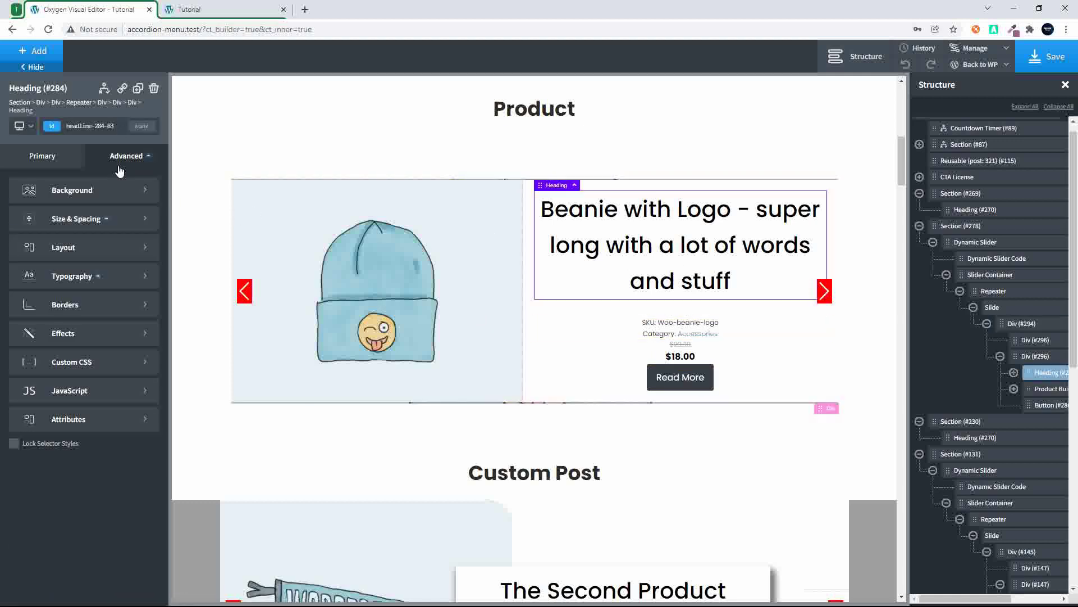
{"action": "left_click", "coordinate": [79, 276]}
{"action": "left_click", "coordinate": [45, 389]}
{"action": "type", "text": "1.2"}
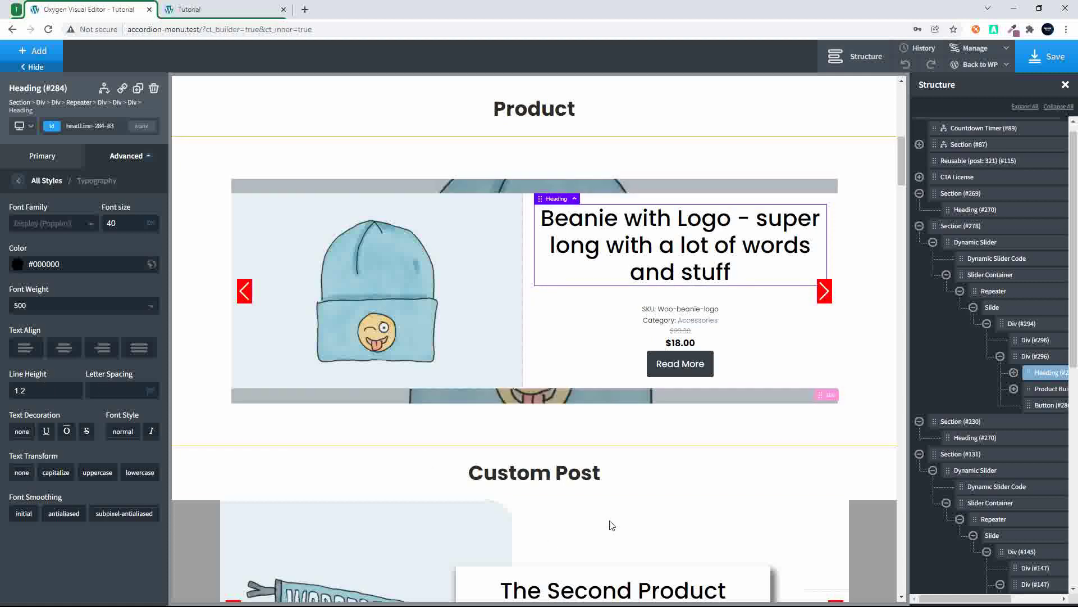
Step: Set the height of the slide's two-column wrapper Div to 100%
{"action": "left_click", "coordinate": [1009, 324]}
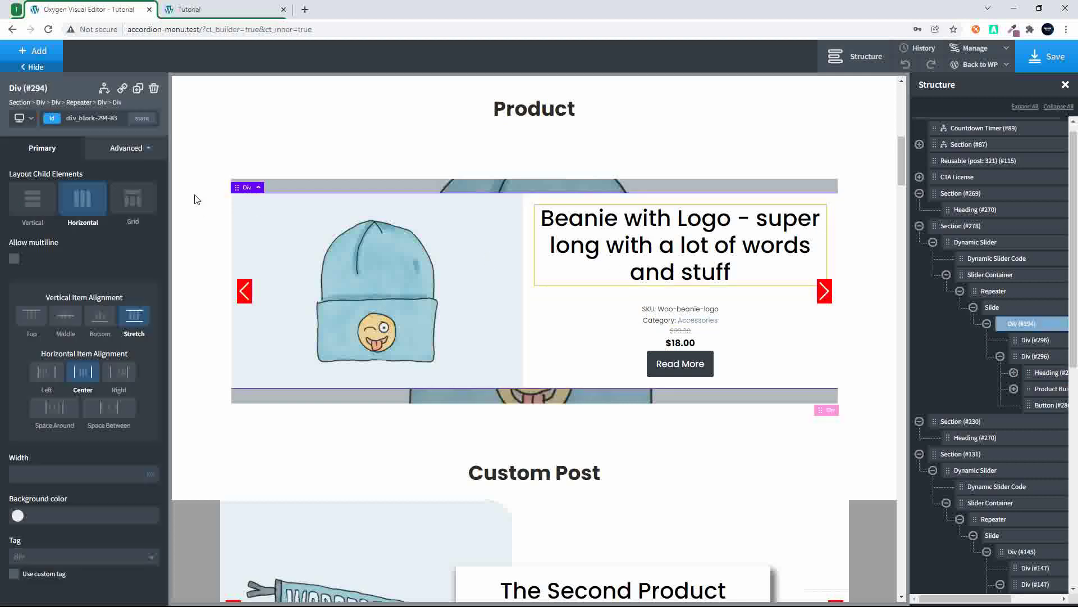
{"action": "left_click", "coordinate": [130, 150]}
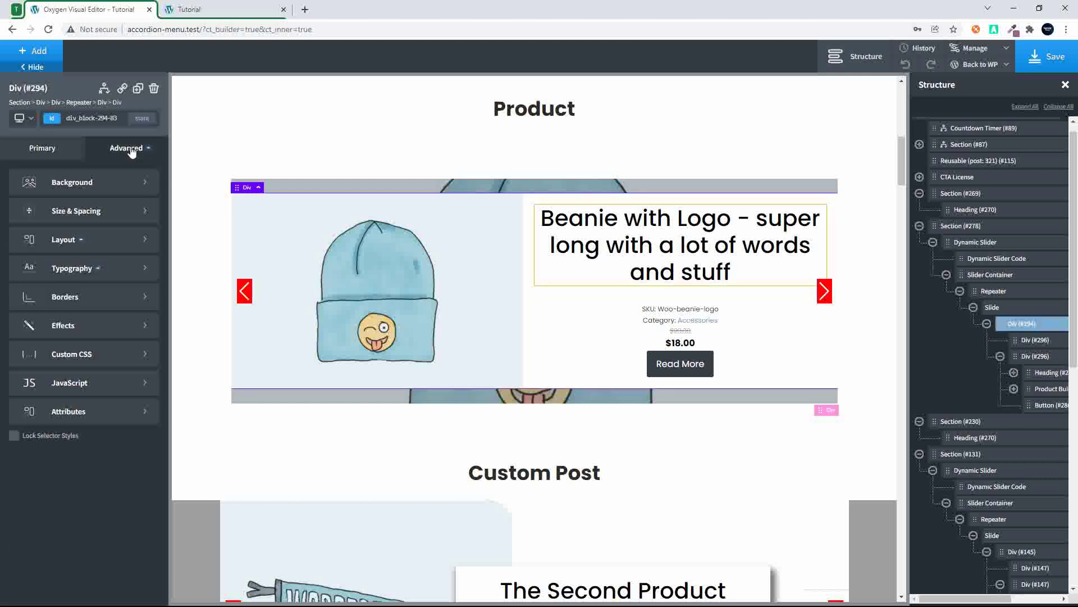
{"action": "left_click", "coordinate": [85, 209]}
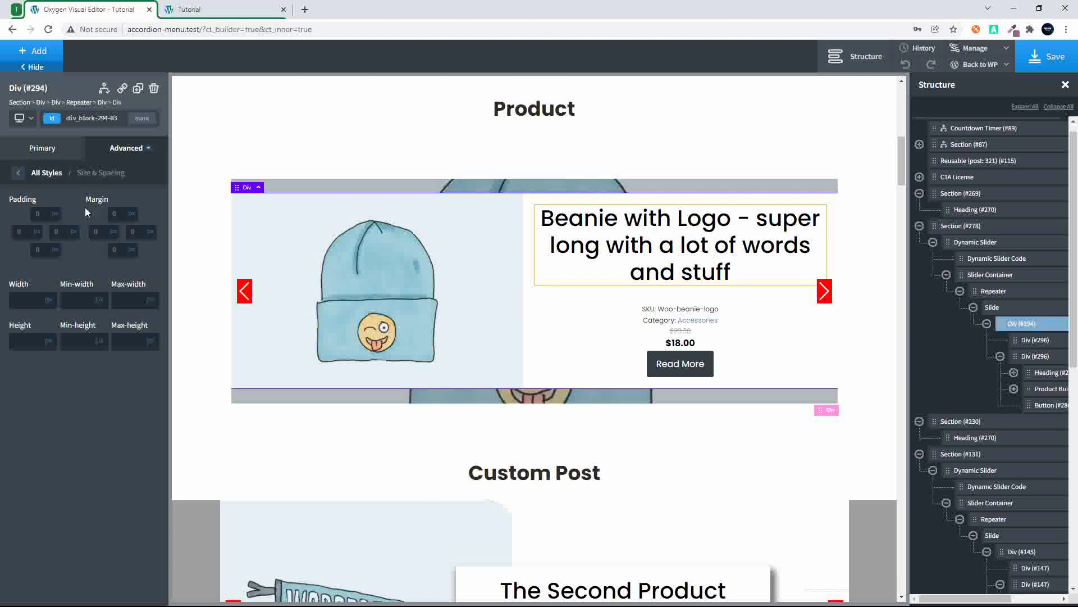
{"action": "left_click", "coordinate": [48, 341]}
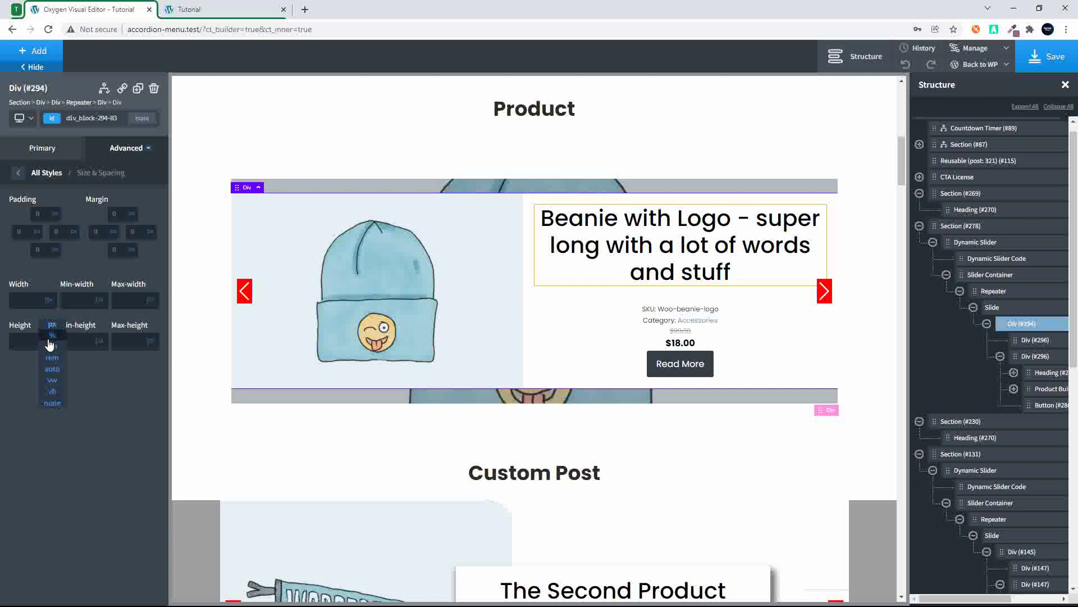
{"action": "left_click", "coordinate": [51, 337]}
{"action": "type", "text": "100"}
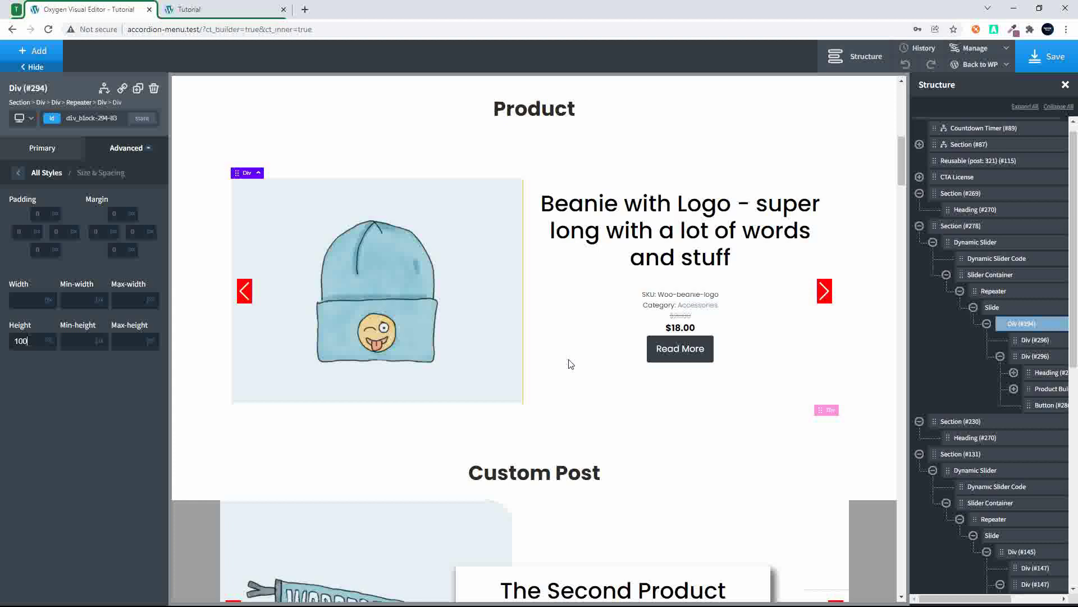
Step: Set the product slider Section's container padding to 0 on all four sides
{"action": "left_click", "coordinate": [964, 228]}
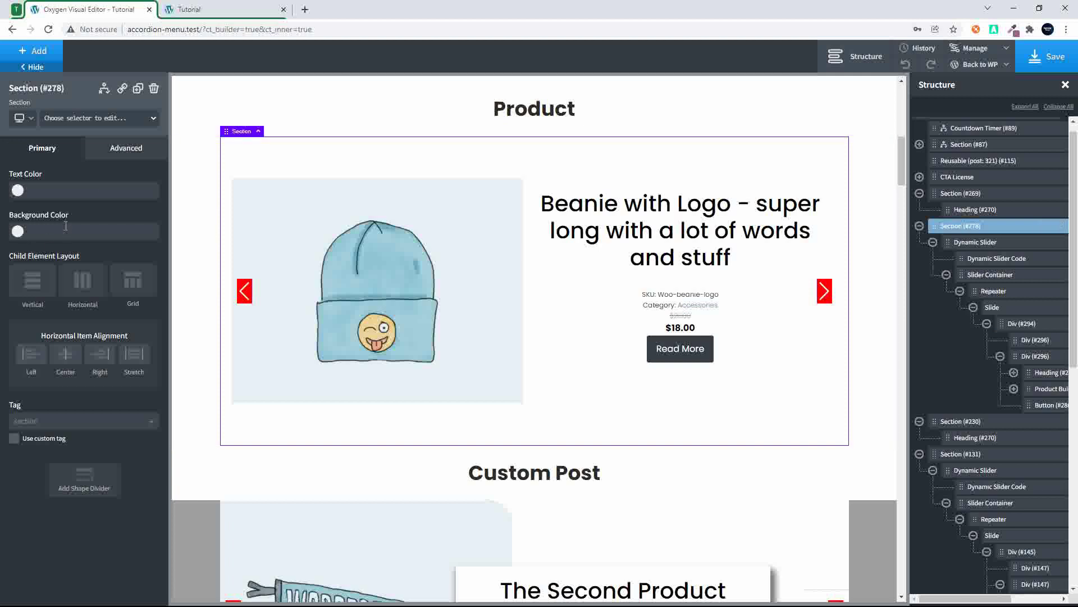
{"action": "left_click", "coordinate": [128, 150]}
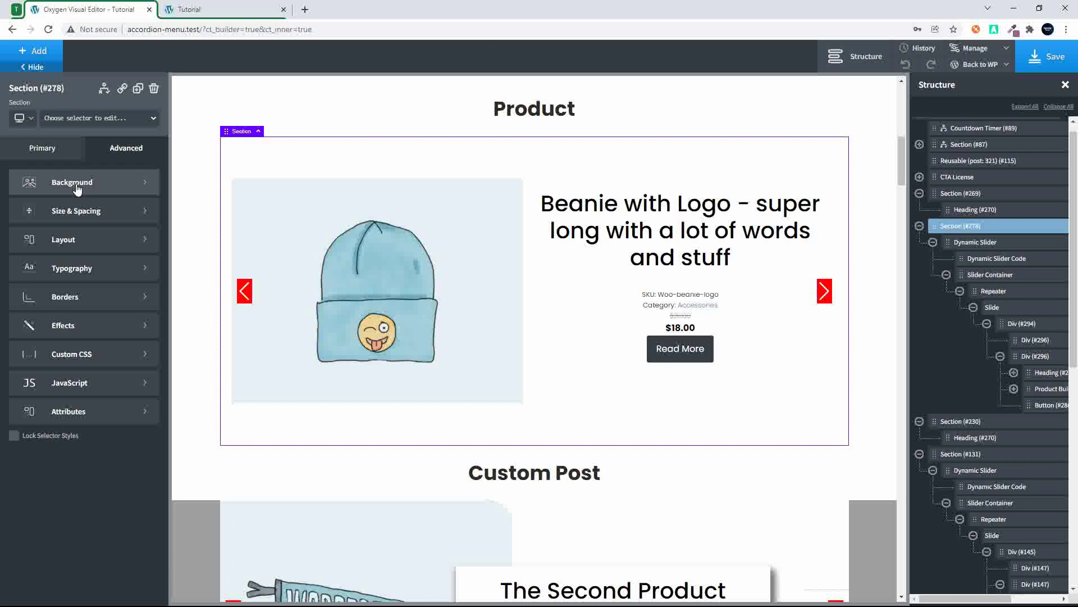
{"action": "left_click", "coordinate": [77, 209]}
{"action": "left_click", "coordinate": [84, 211]}
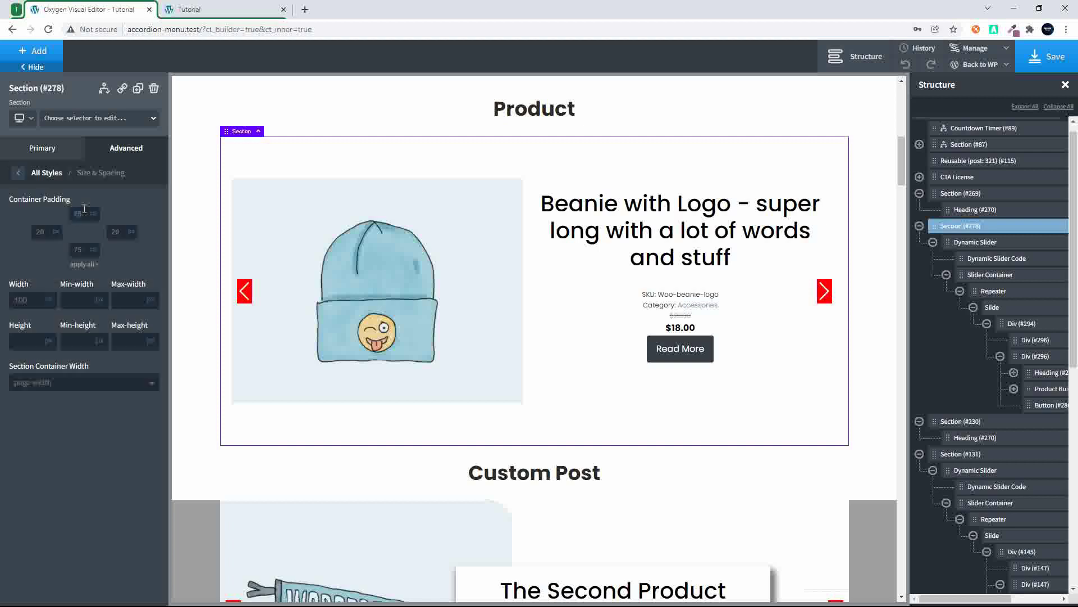
{"action": "type", "text": "0"}
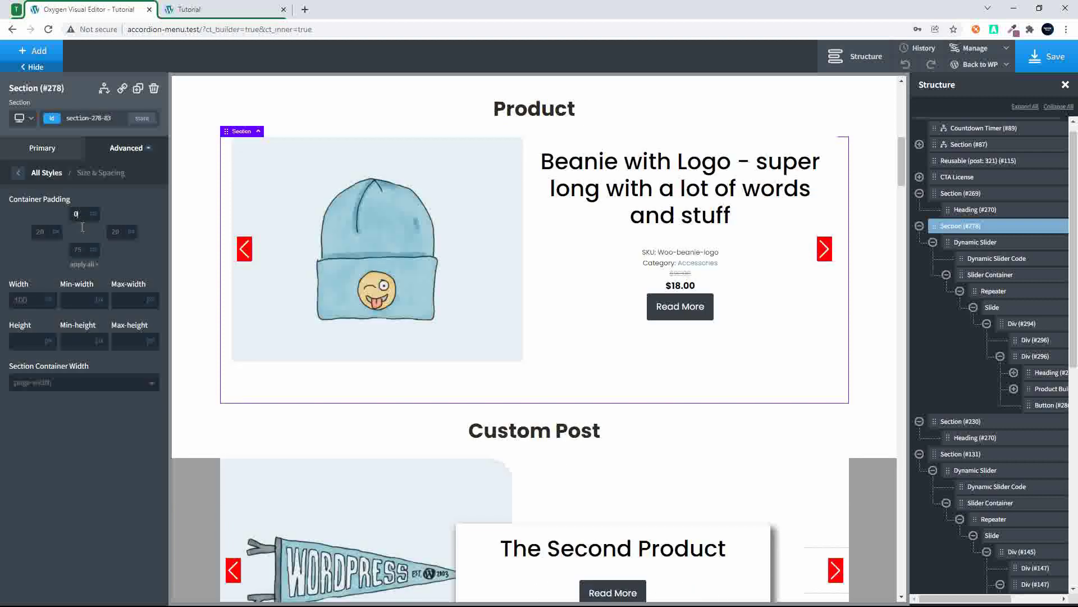
{"action": "left_click", "coordinate": [83, 269]}
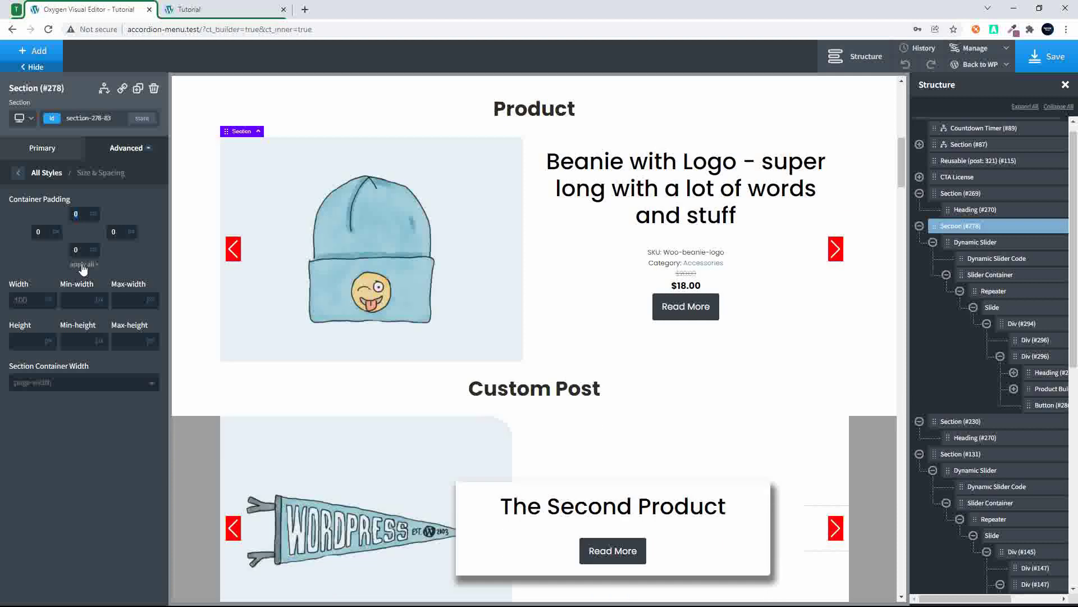
Step: Give the product slider Section a dark red background color, #724242
{"action": "left_click", "coordinate": [19, 175]}
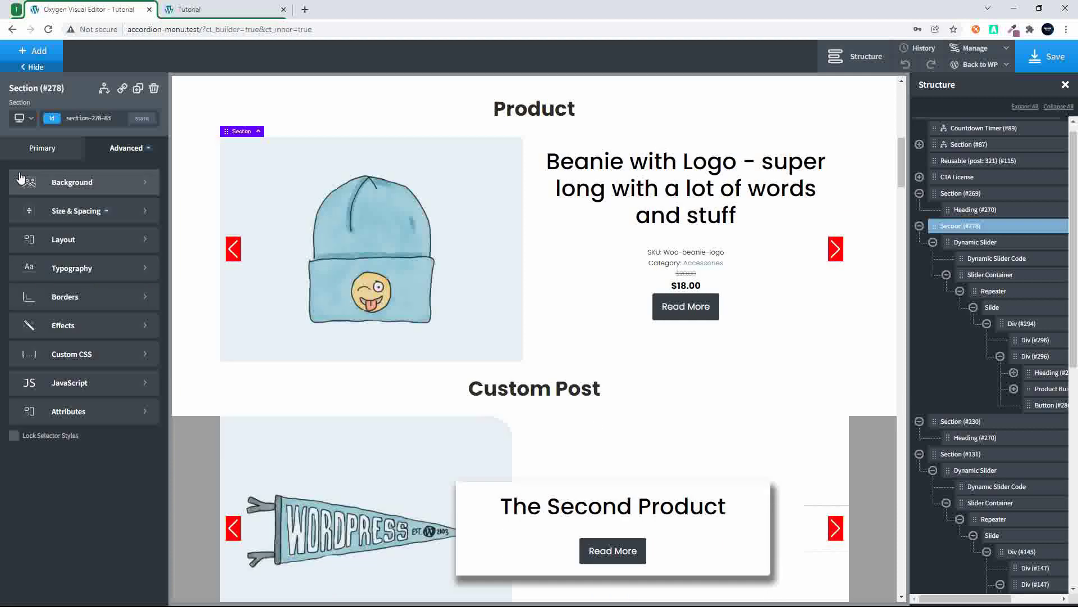
{"action": "left_click", "coordinate": [72, 184]}
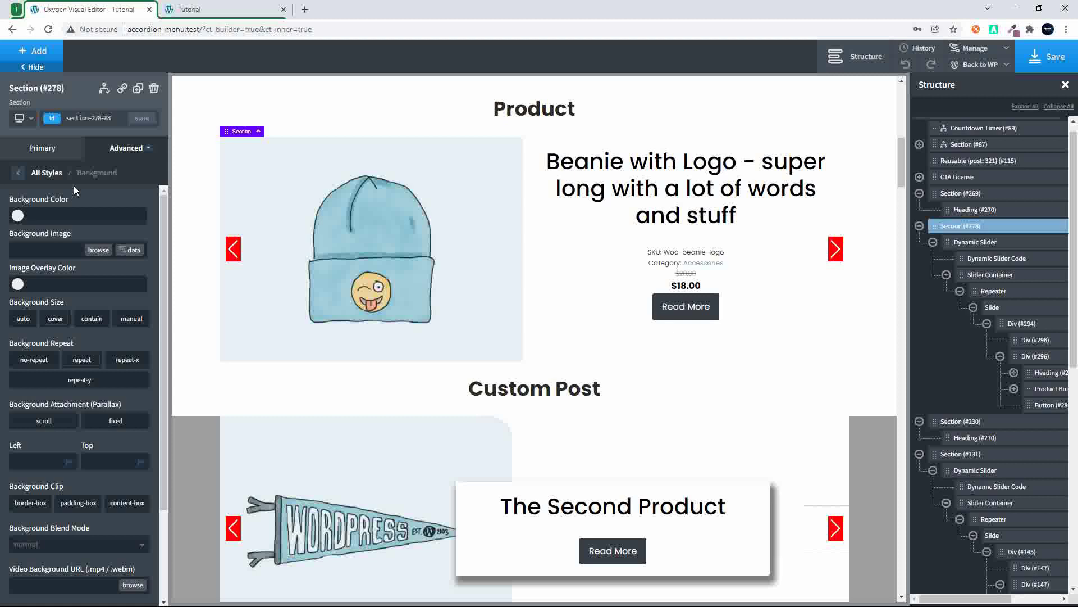
{"action": "left_click", "coordinate": [18, 216]}
{"action": "left_click_drag", "start_coordinate": [30, 265], "coordinate": [48, 274]}
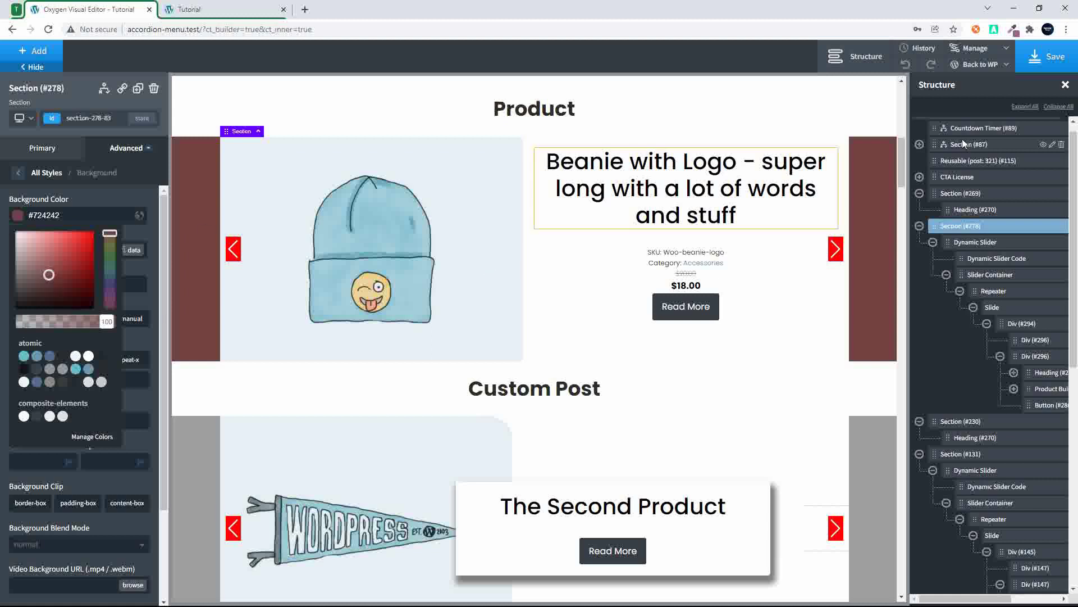
Step: Save the page and check the product slider on the live Tutorial page
{"action": "left_click", "coordinate": [1044, 57]}
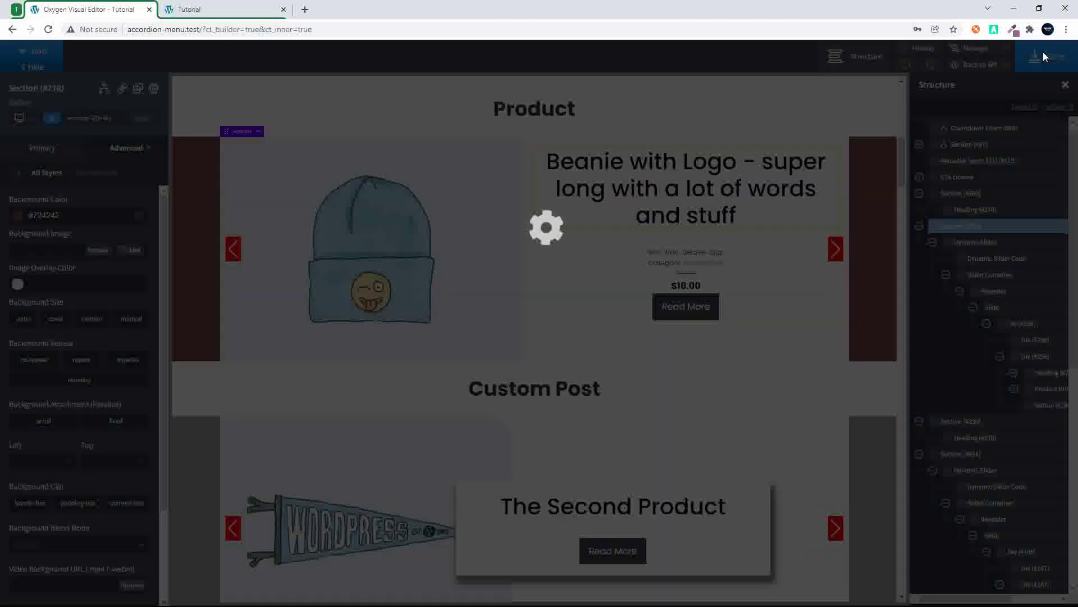
{"action": "key", "text": "ctrl+Tab"}
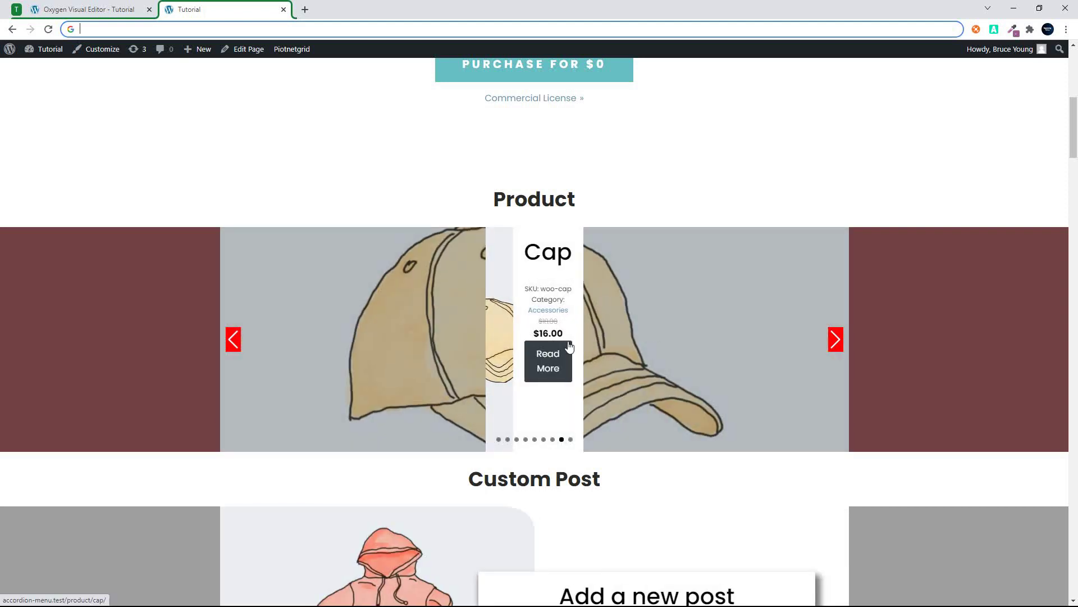
Step: Back in the Oxygen editor, set the two-column wrapper Div's width to 100% and save the page
{"action": "left_click", "coordinate": [101, 12]}
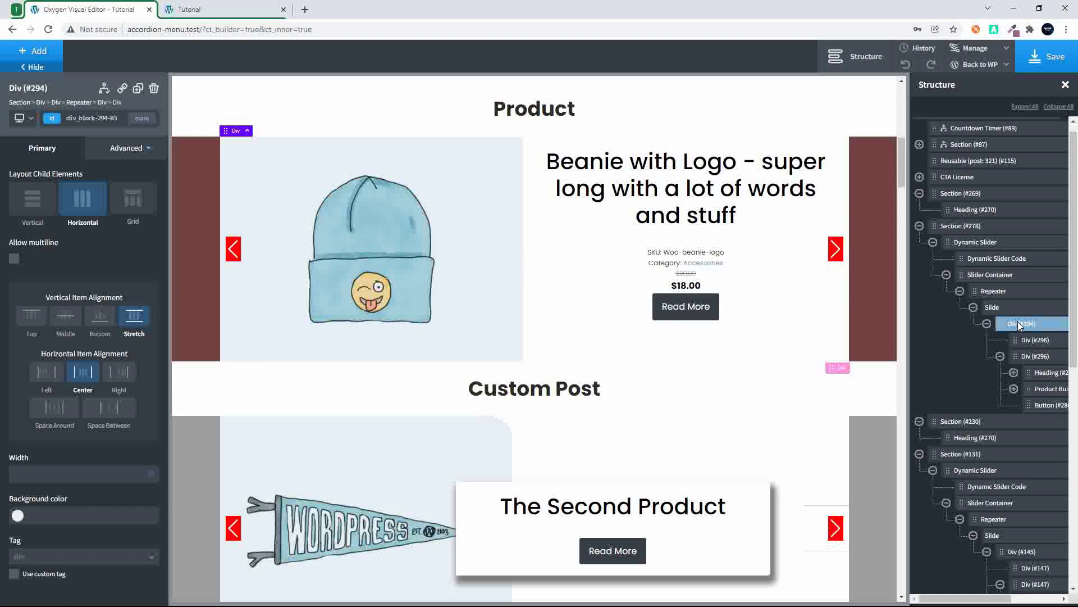
{"action": "left_click", "coordinate": [126, 478]}
{"action": "type", "text": "100"}
{"action": "left_click", "coordinate": [1054, 67]}
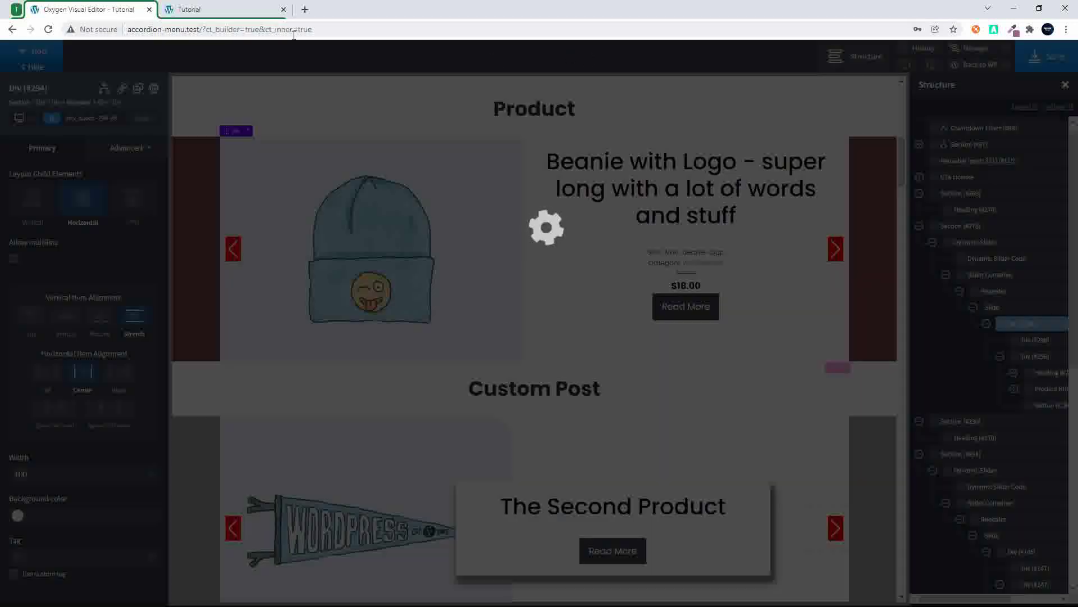
Step: Reload the live Tutorial page and check the layout of the product slides
{"action": "left_click", "coordinate": [236, 8]}
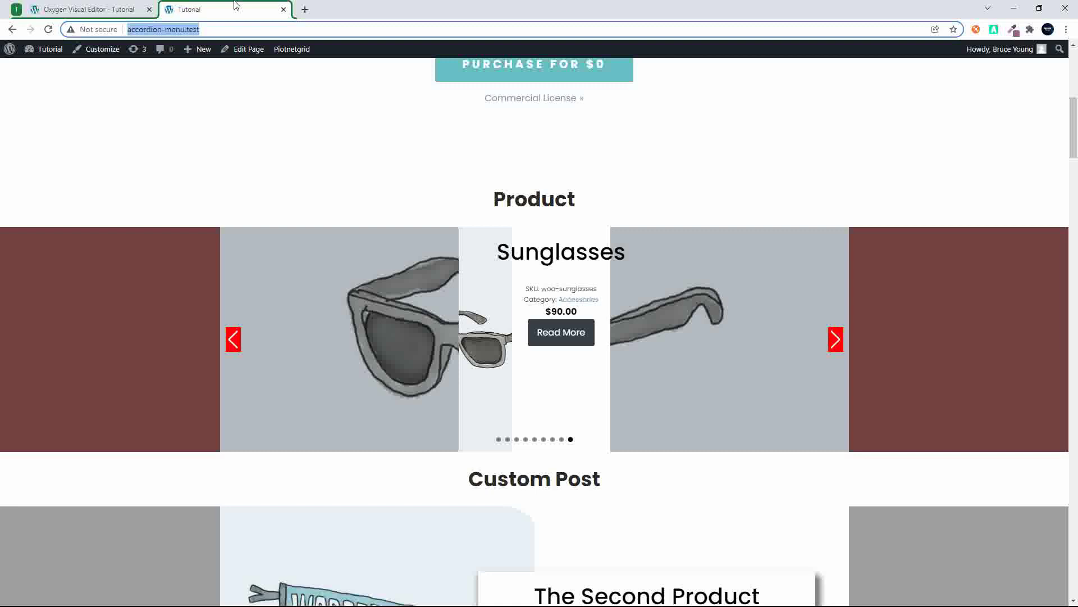
{"action": "left_click", "coordinate": [263, 28]}
{"action": "key", "text": "Return"}
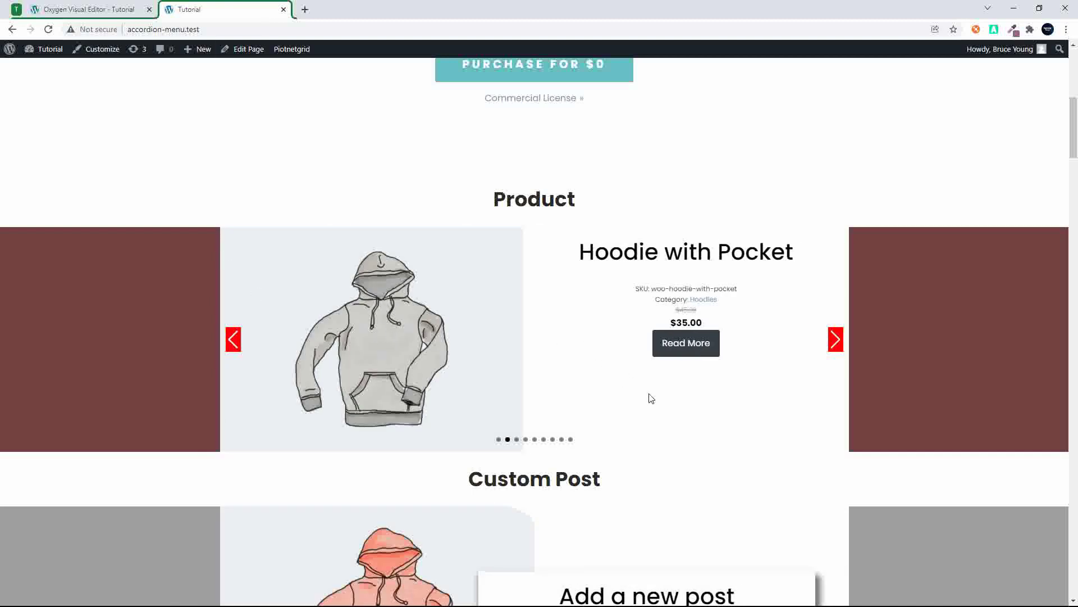
Step: Back in the Oxygen editor, wrap the product content Div in a new Div and expand that Div in the structure
{"action": "left_click", "coordinate": [104, 9]}
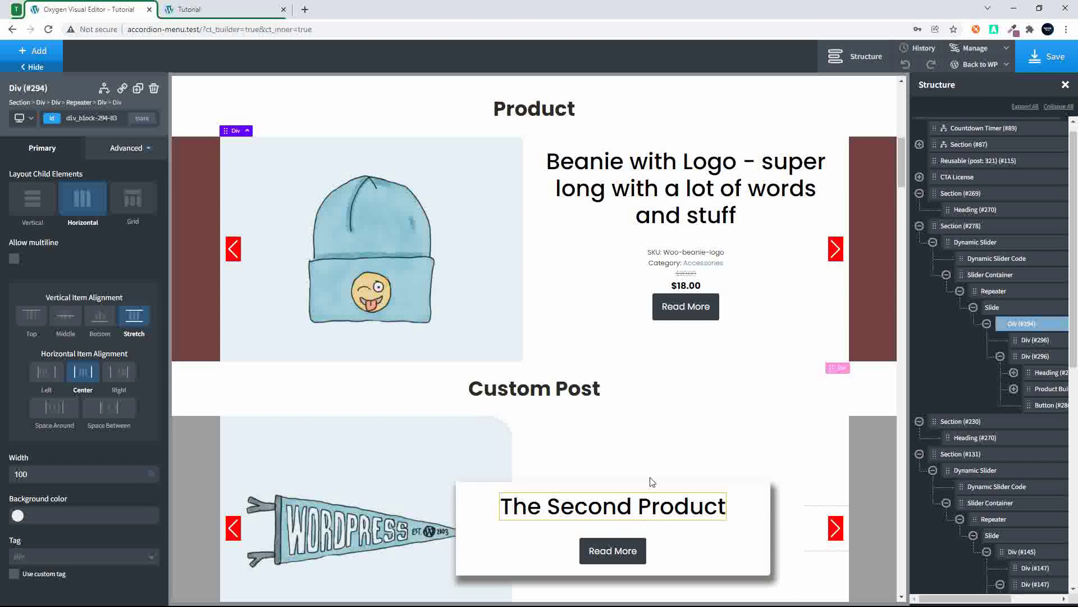
{"action": "left_click", "coordinate": [1027, 356]}
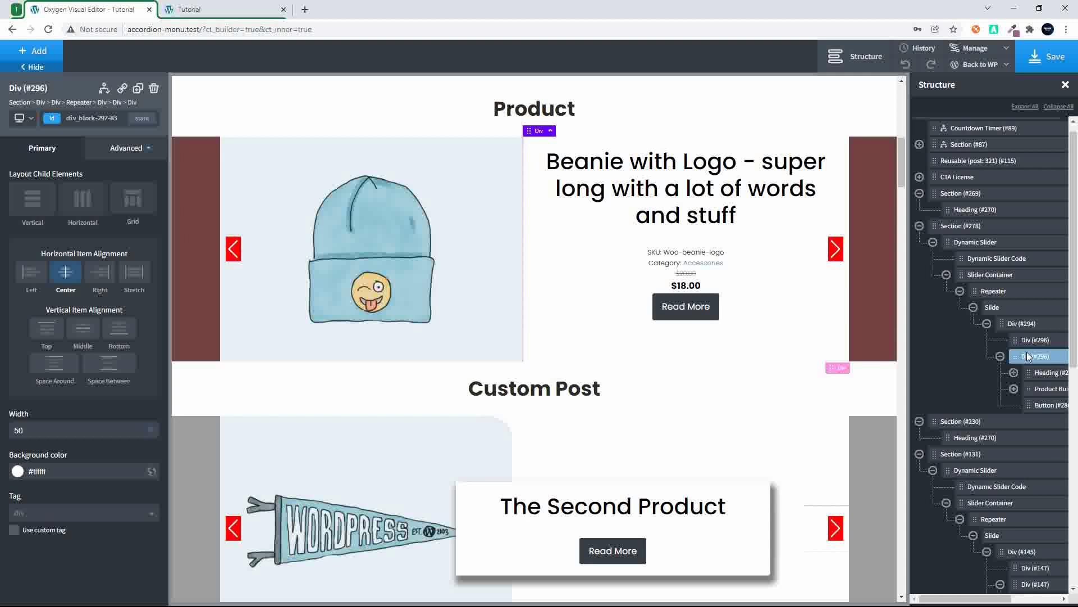
{"action": "left_click", "coordinate": [1013, 324]}
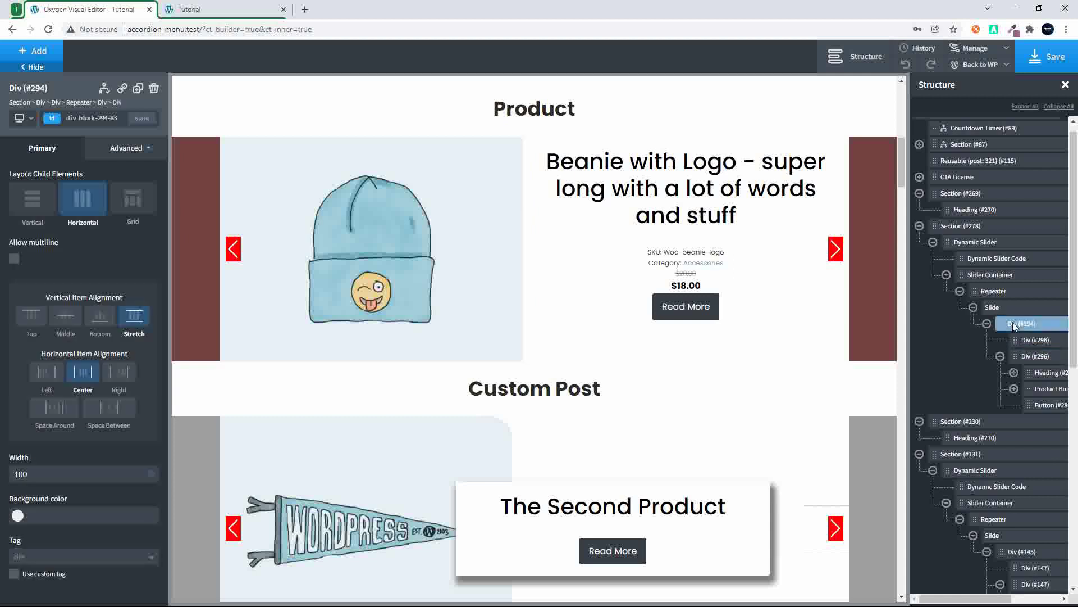
{"action": "left_click", "coordinate": [1021, 357]}
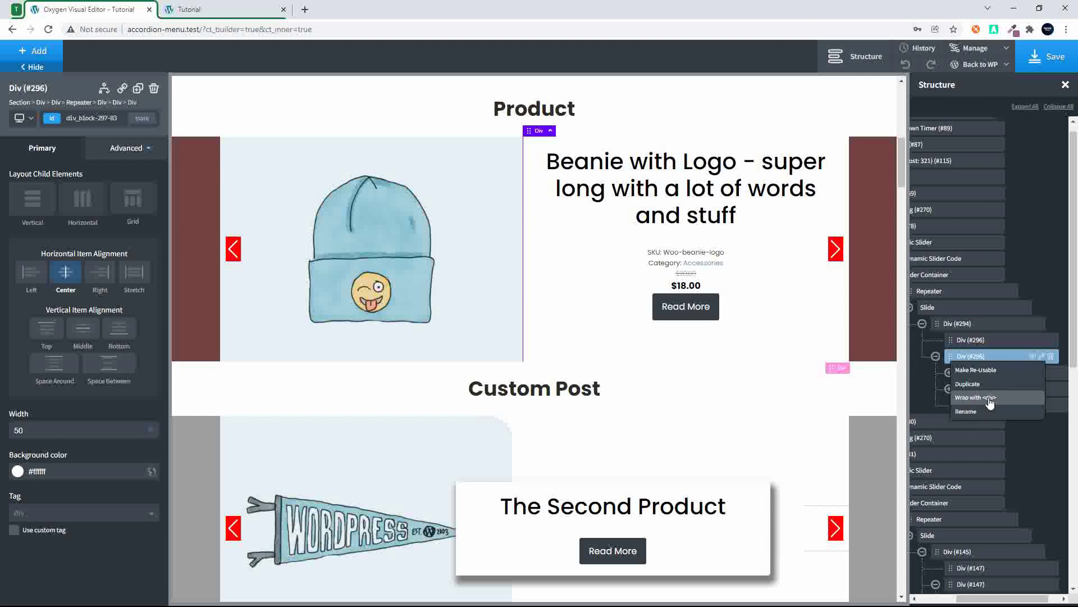
{"action": "left_click", "coordinate": [990, 398]}
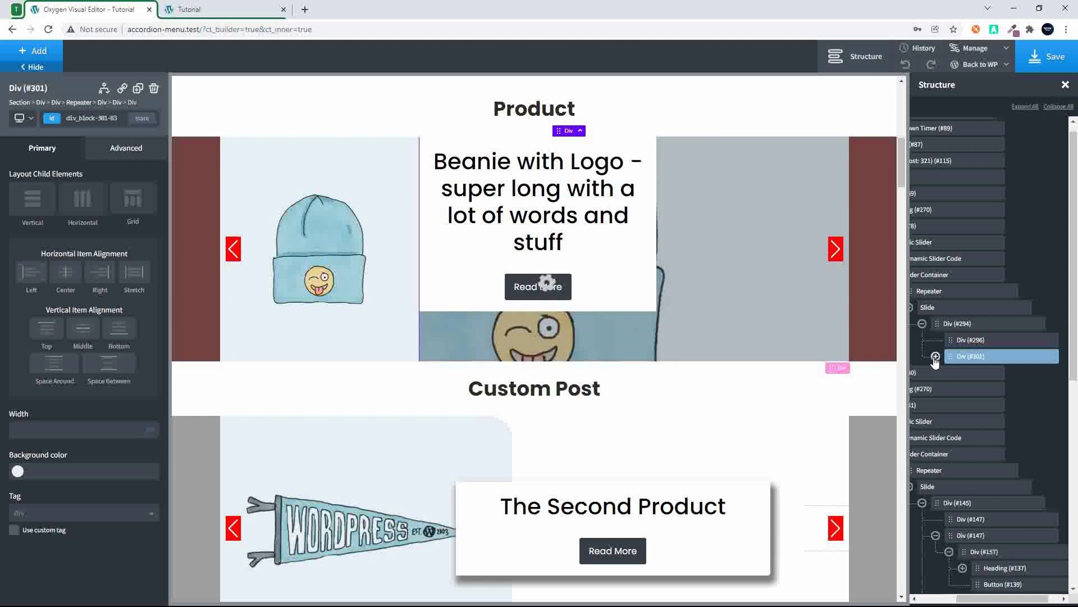
{"action": "left_click", "coordinate": [935, 356]}
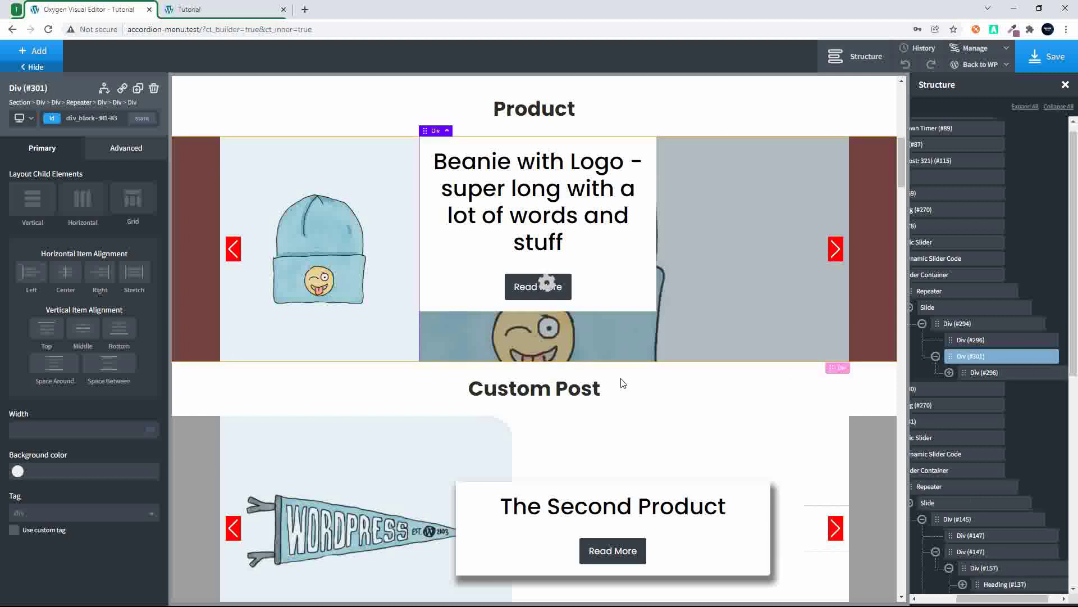
Step: Set the new Div around the product content to a width of 50% and compare it with the image Div
{"action": "left_click", "coordinate": [122, 430]}
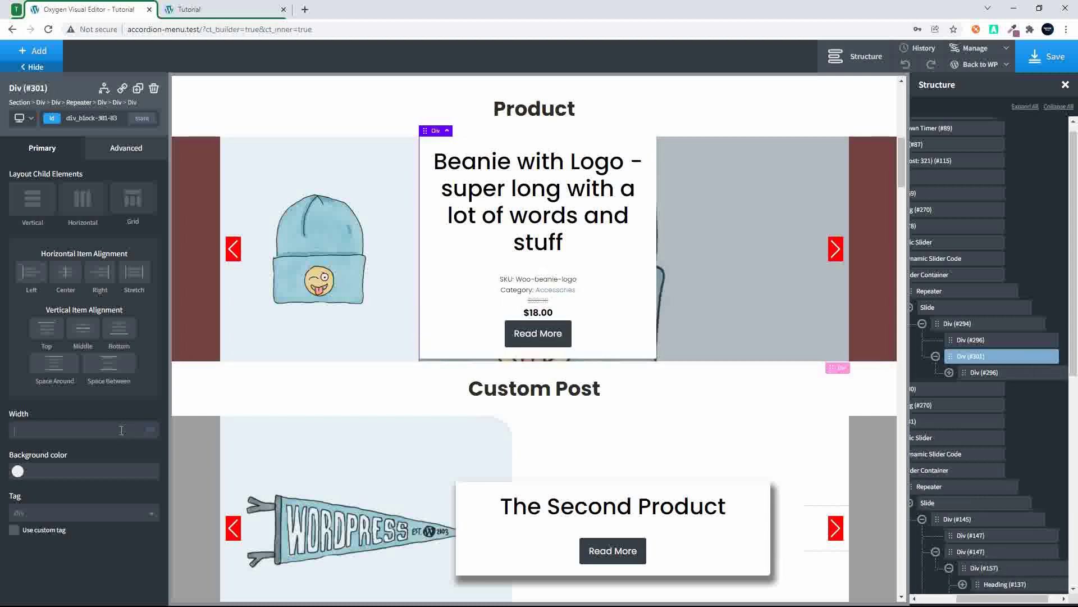
{"action": "type", "text": "50"}
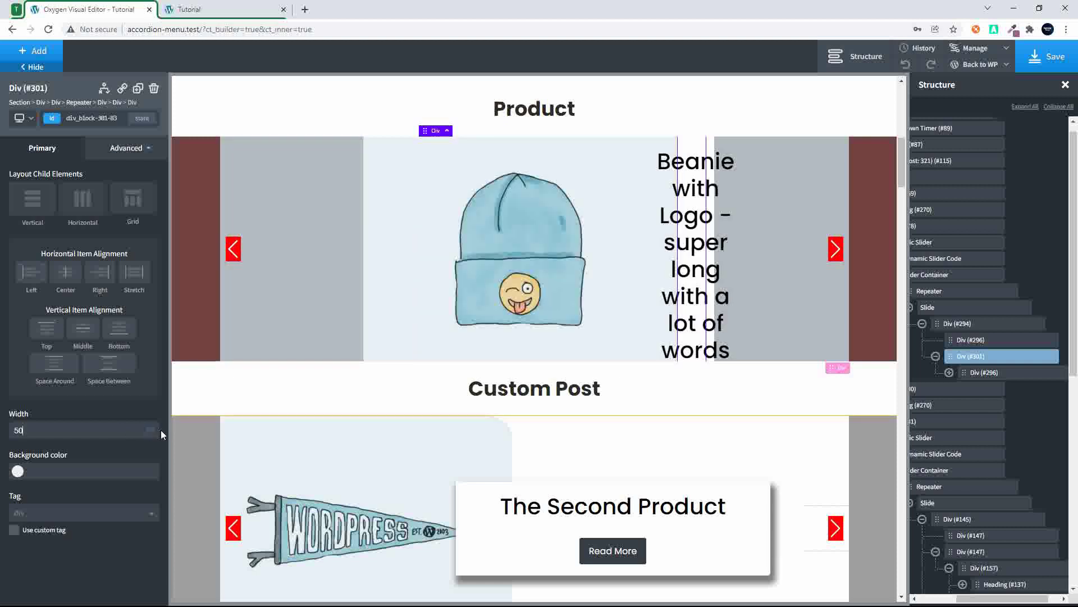
{"action": "left_click", "coordinate": [152, 434]}
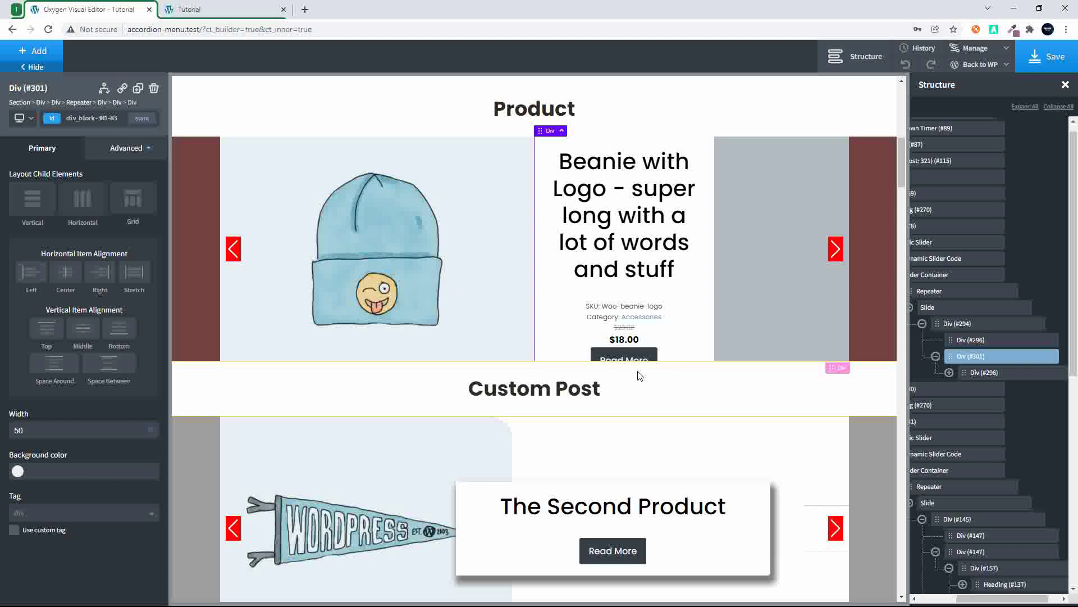
{"action": "left_click", "coordinate": [953, 339]}
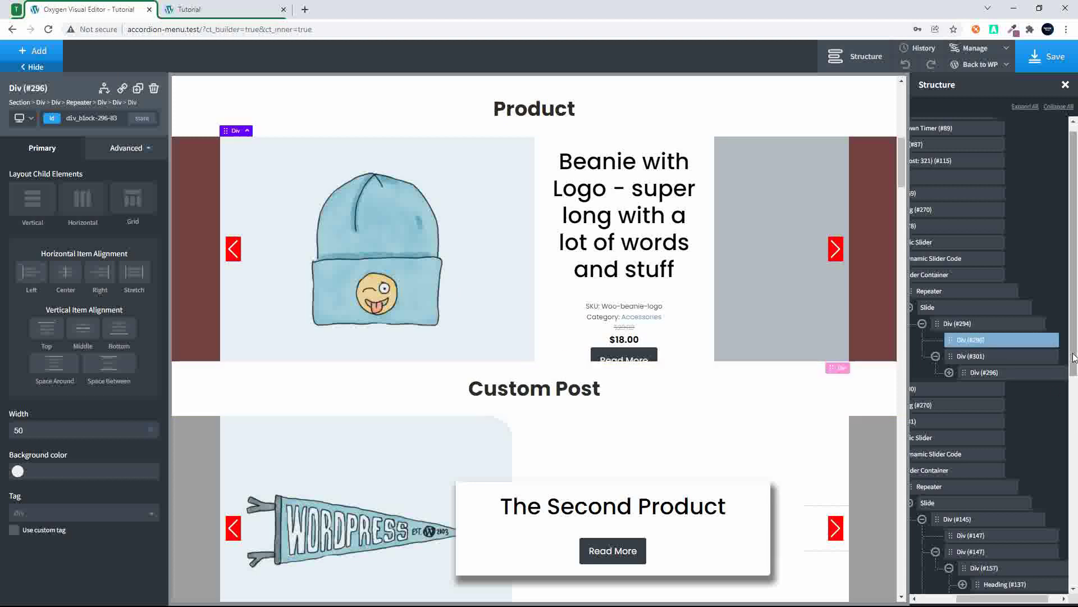
{"action": "left_click", "coordinate": [956, 356]}
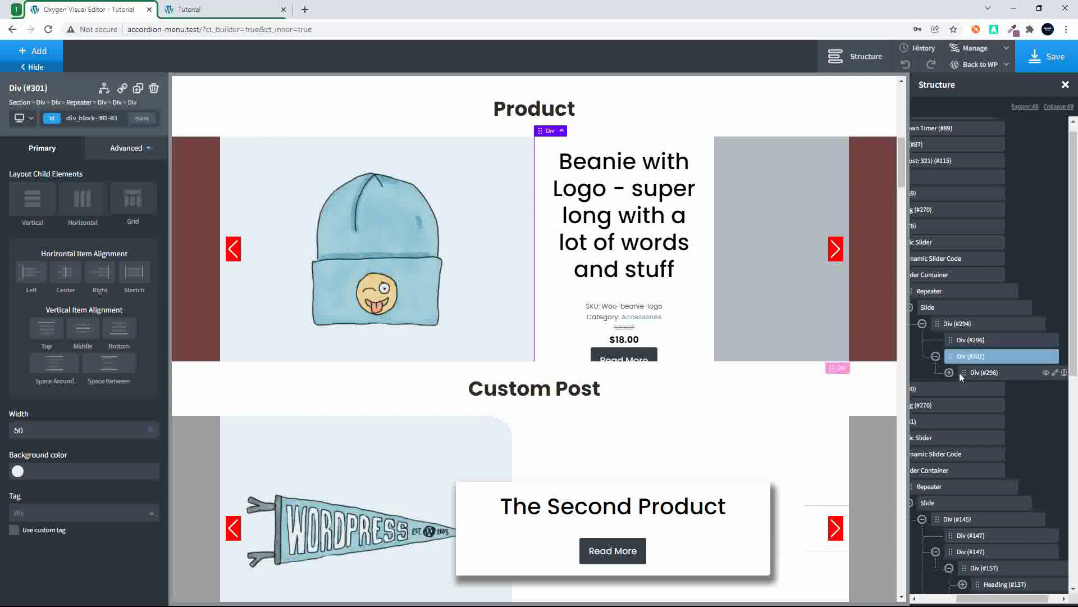
Step: Set the inner product content Div's width to 100% of its new wrapper and check it against the two-column Div
{"action": "left_click", "coordinate": [966, 372]}
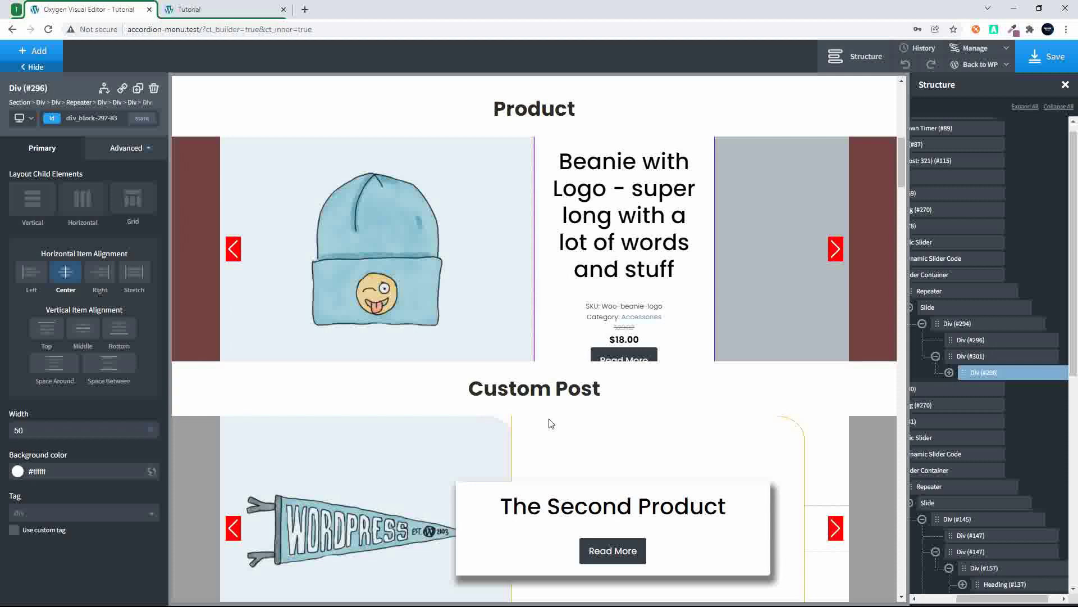
{"action": "double_click", "coordinate": [67, 437]}
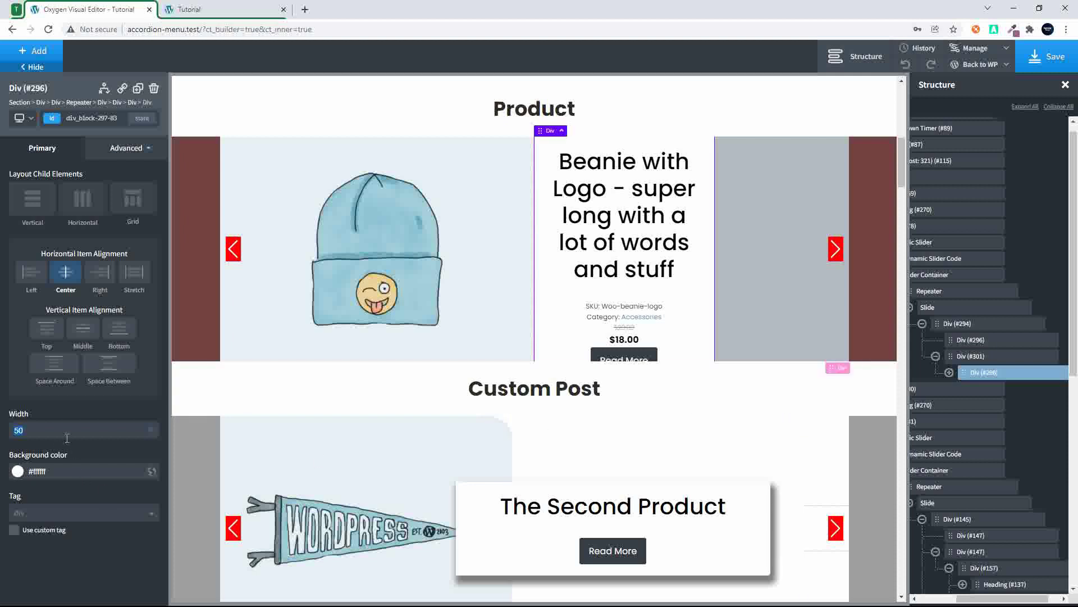
{"action": "type", "text": "100"}
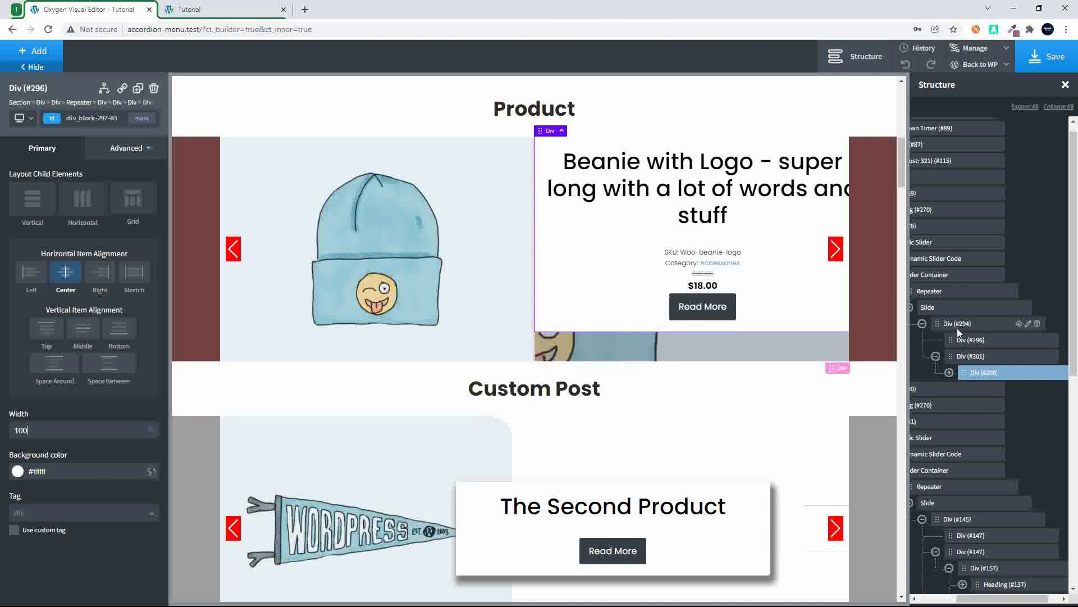
{"action": "left_click", "coordinate": [942, 324]}
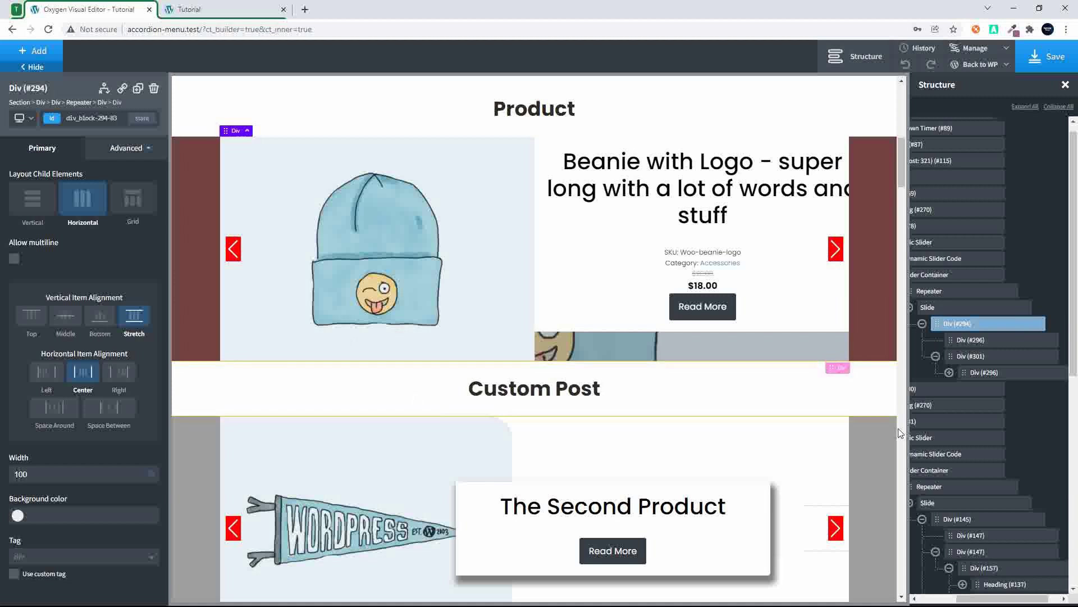
Step: Set the height of the Div wrapping the product content to 100%
{"action": "left_click", "coordinate": [953, 356]}
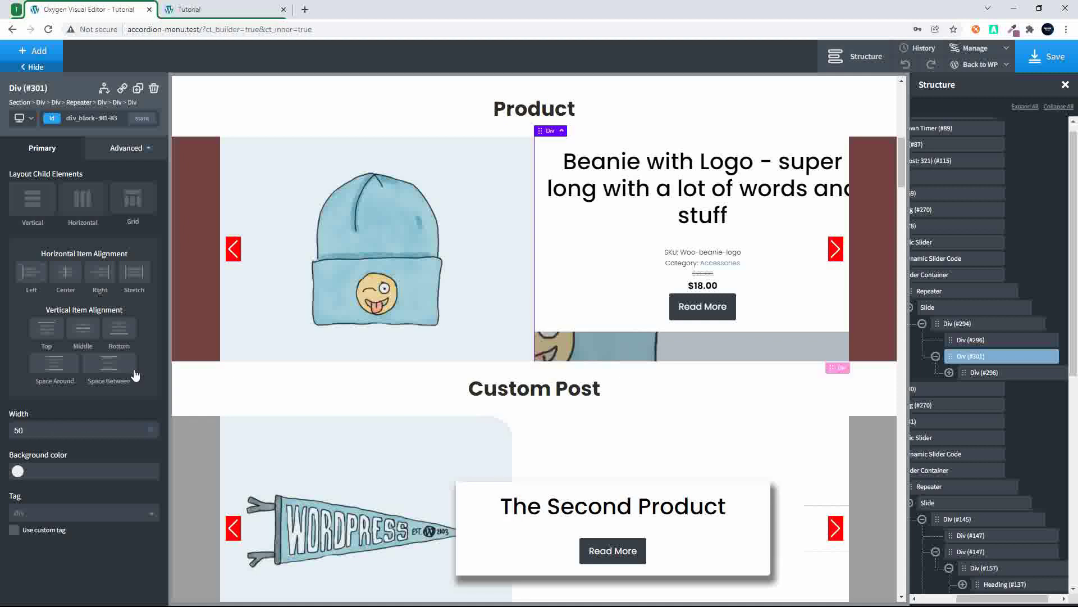
{"action": "left_click", "coordinate": [135, 148]}
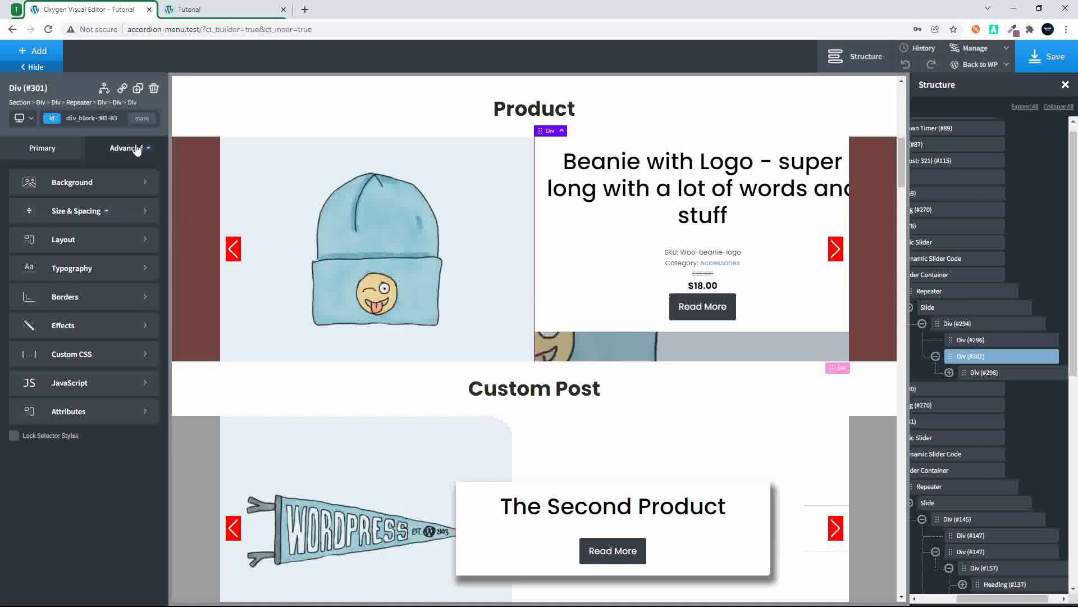
{"action": "left_click", "coordinate": [99, 211]}
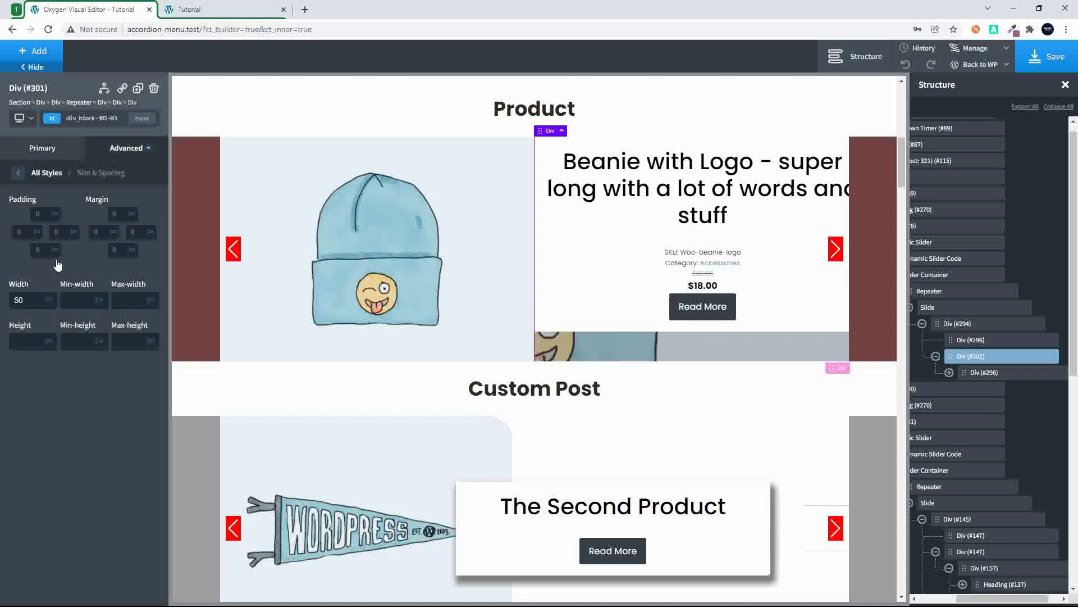
{"action": "left_click", "coordinate": [28, 341]}
{"action": "type", "text": "100"}
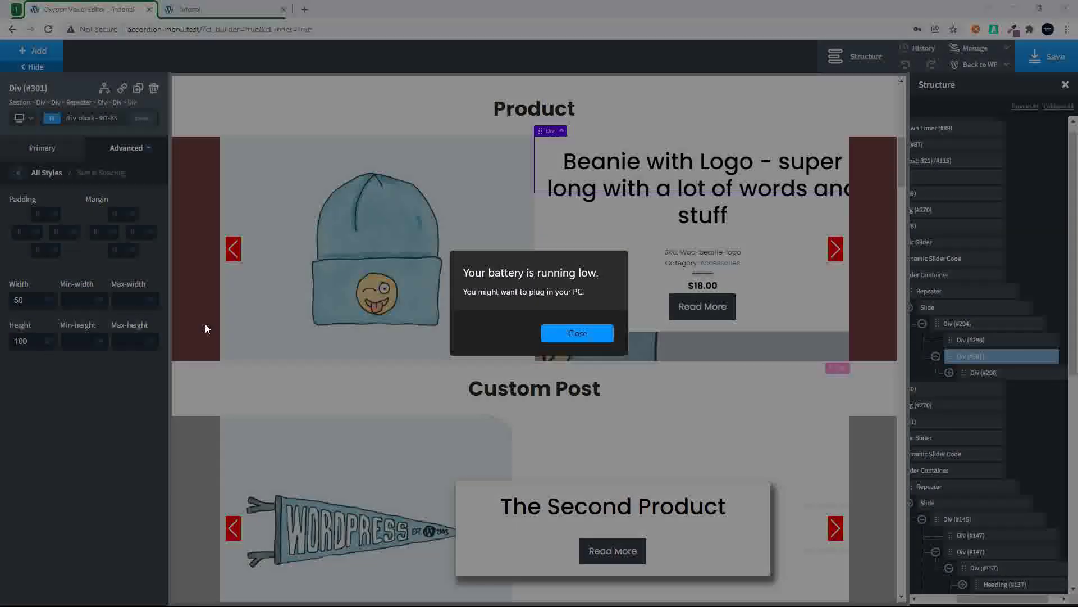
{"action": "left_click", "coordinate": [578, 333]}
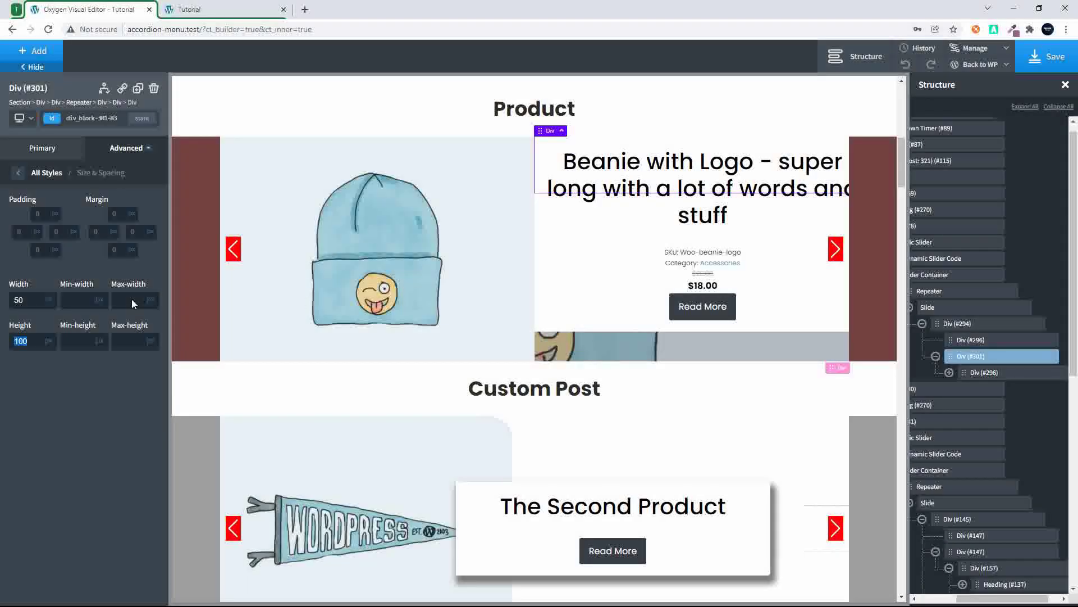
{"action": "double_click", "coordinate": [48, 348]}
{"action": "left_click", "coordinate": [48, 345]}
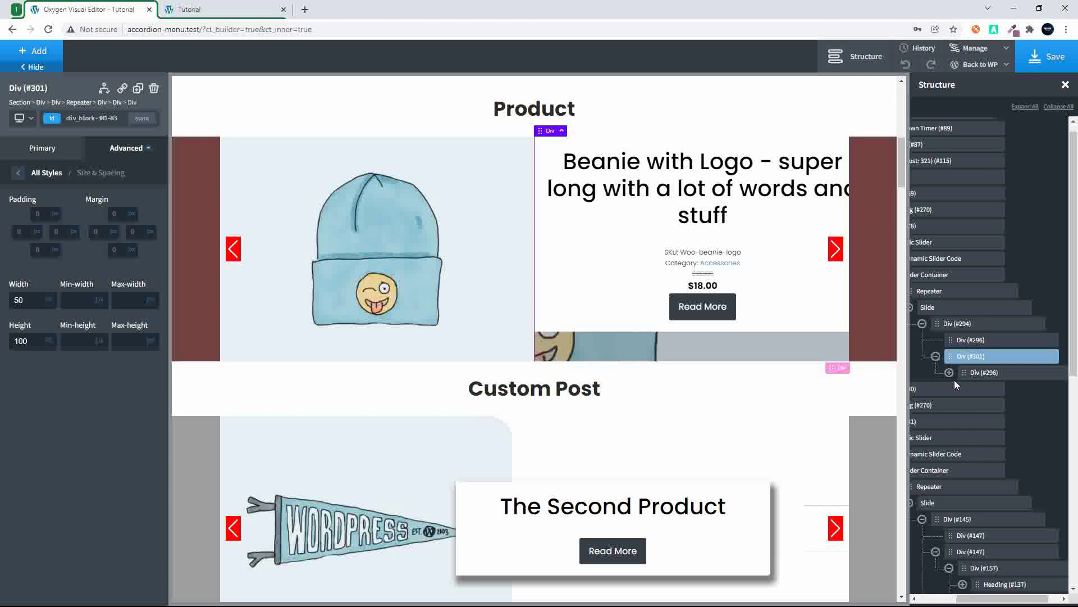
Step: Give the Div wrapping the product content a relative position
{"action": "left_click", "coordinate": [978, 372]}
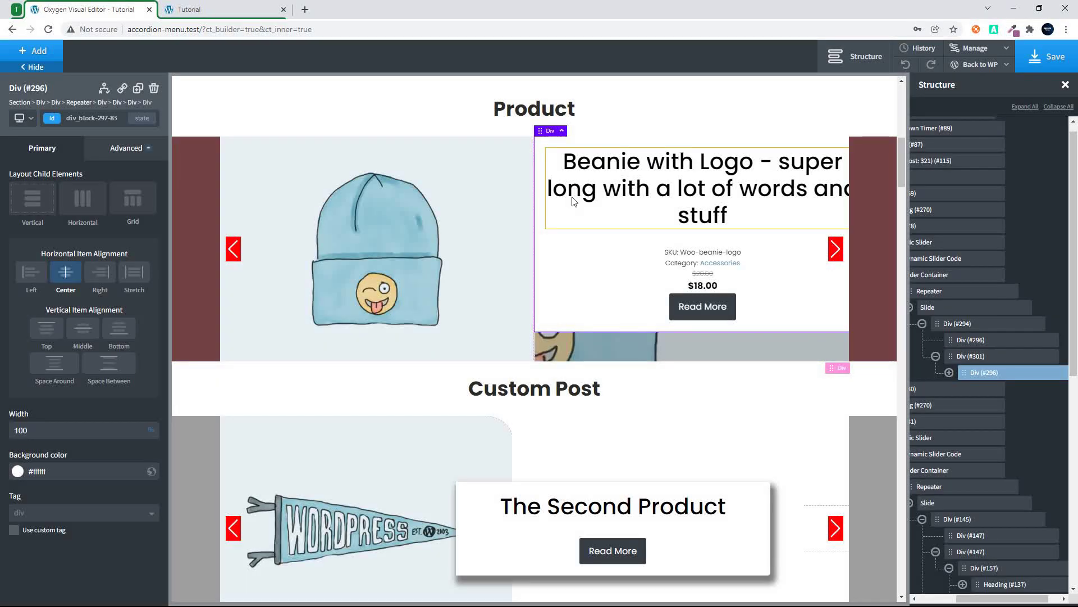
{"action": "left_click", "coordinate": [953, 357]}
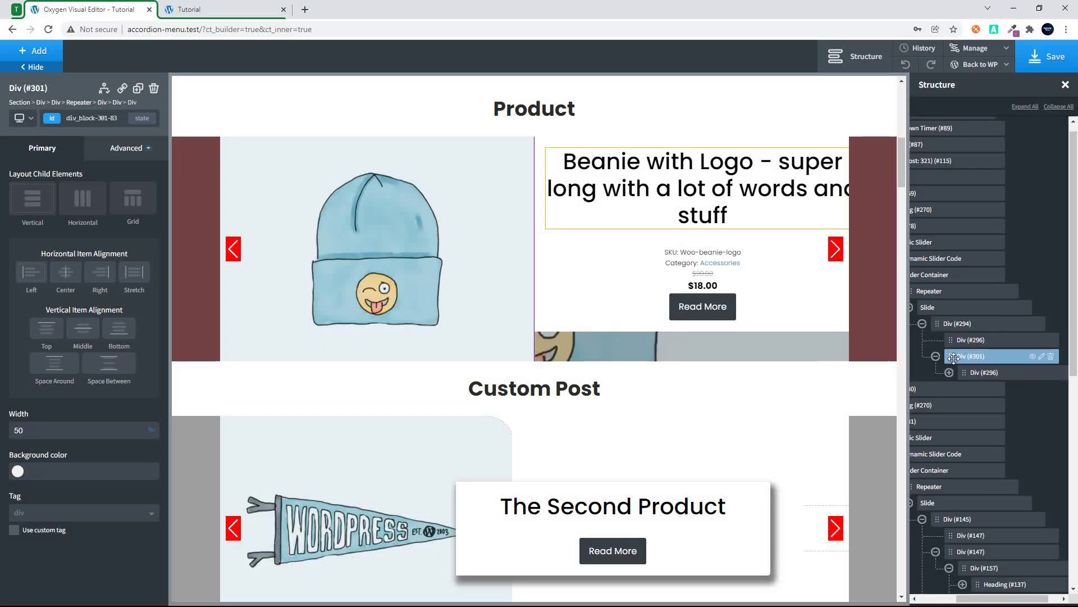
{"action": "left_click", "coordinate": [115, 149]}
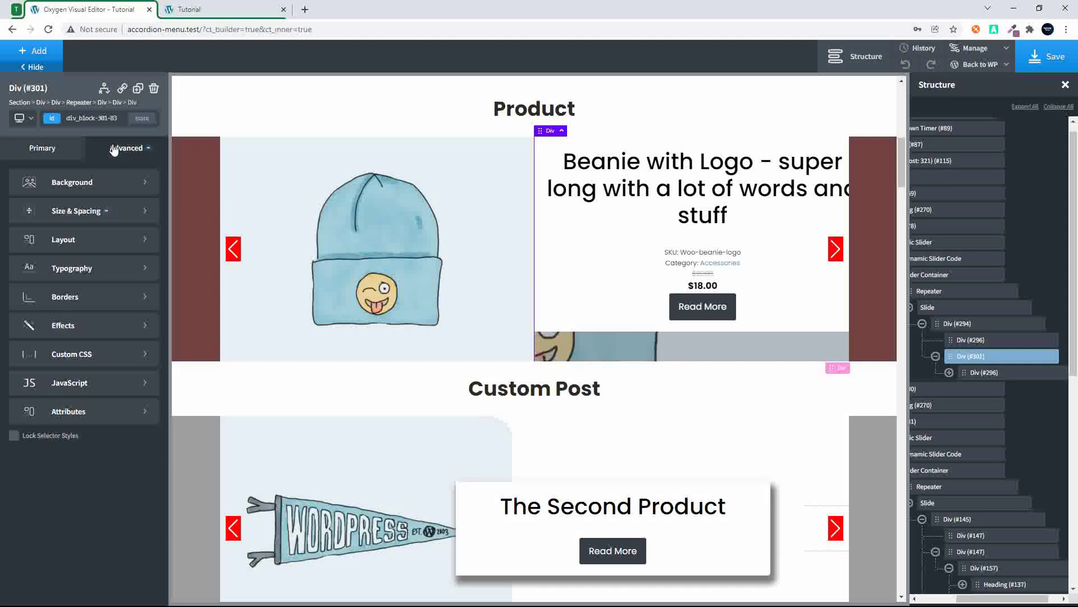
{"action": "left_click", "coordinate": [88, 239]}
{"action": "scroll", "coordinate": [105, 443], "scroll_direction": "down", "scroll_amount": 1}
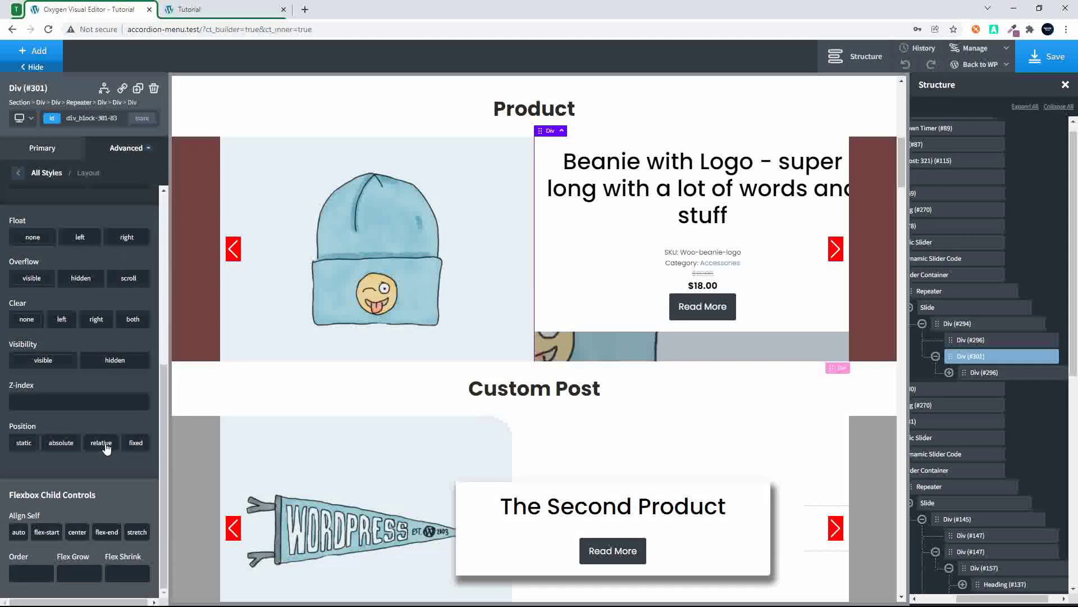
{"action": "left_click", "coordinate": [105, 443]}
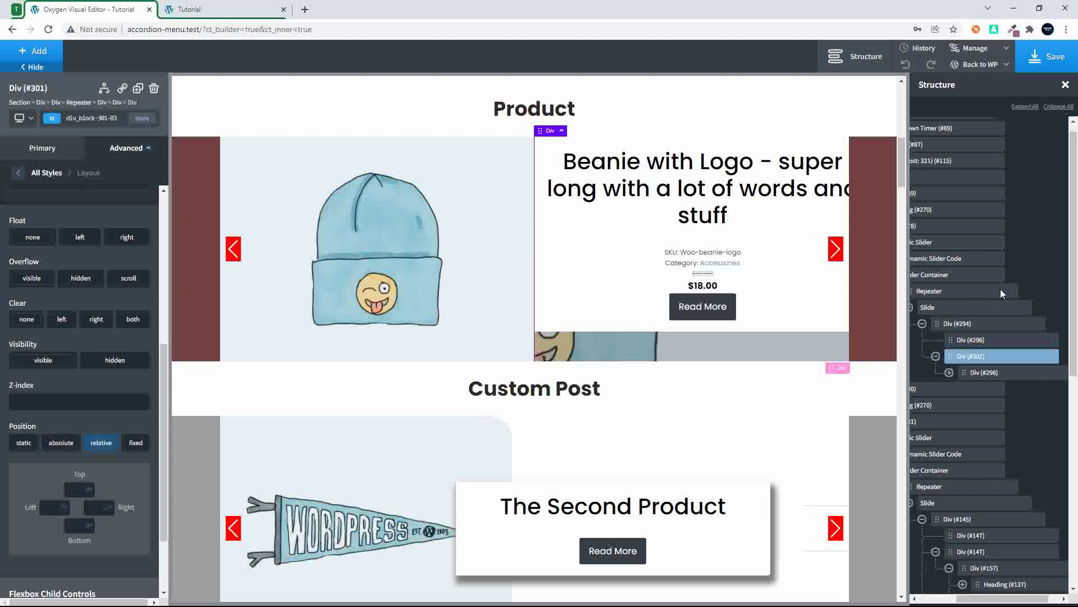
Step: Position the inner product content Div absolutely and align its wrapper's items vertically to the middle
{"action": "left_click", "coordinate": [964, 372]}
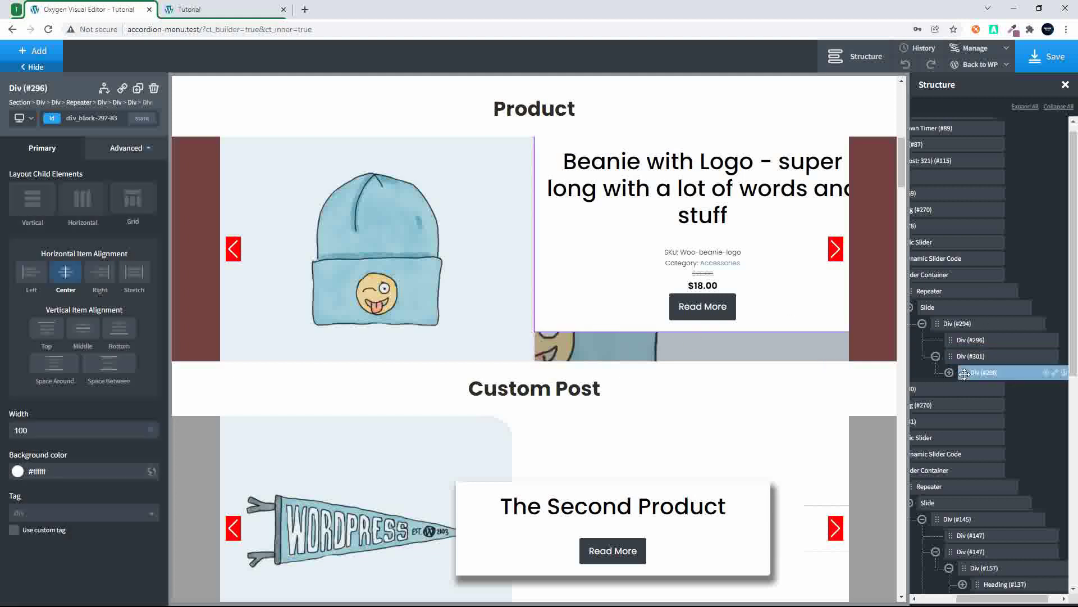
{"action": "left_click", "coordinate": [129, 149]}
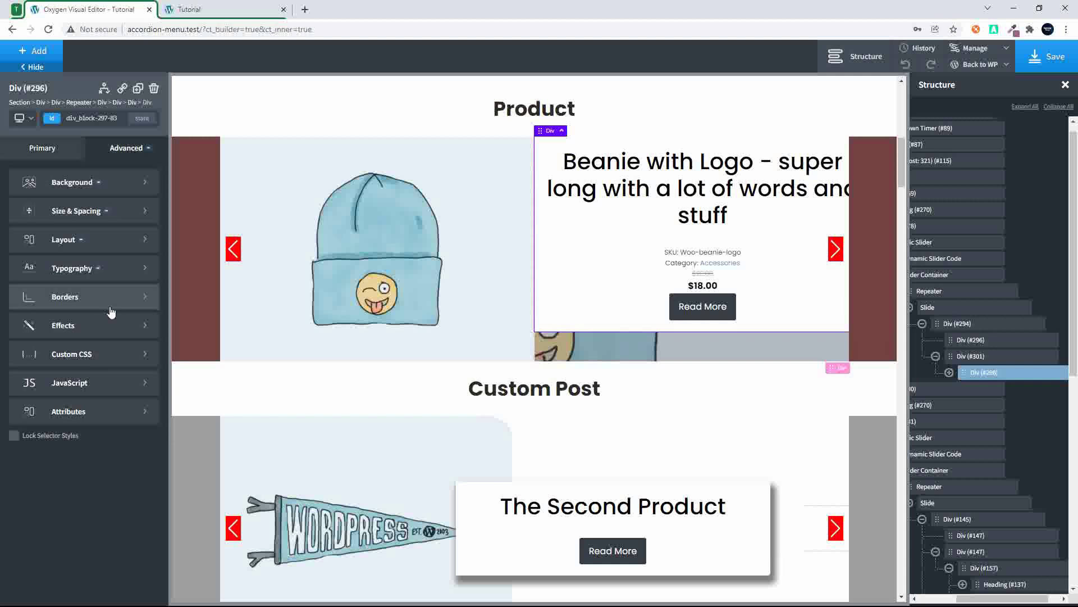
{"action": "left_click", "coordinate": [105, 241]}
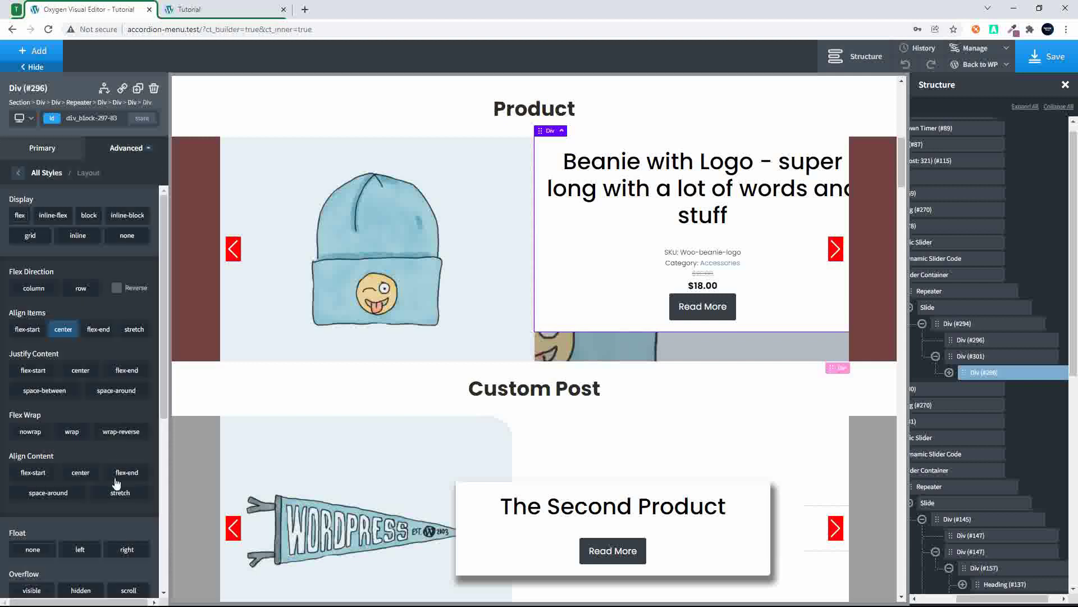
{"action": "scroll", "coordinate": [113, 480], "scroll_direction": "down", "scroll_amount": 5}
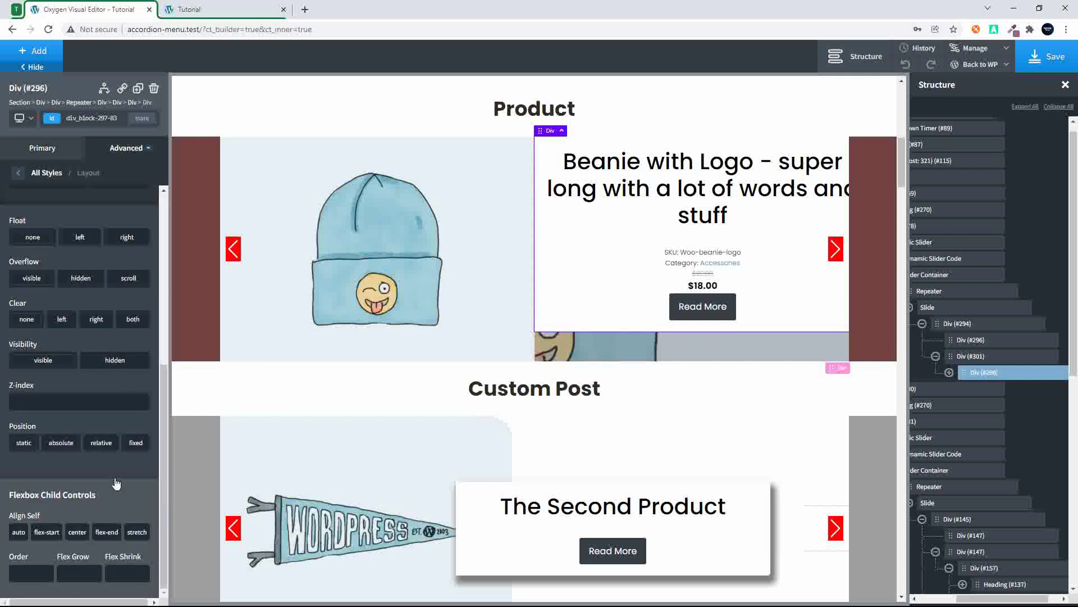
{"action": "left_click", "coordinate": [56, 445]}
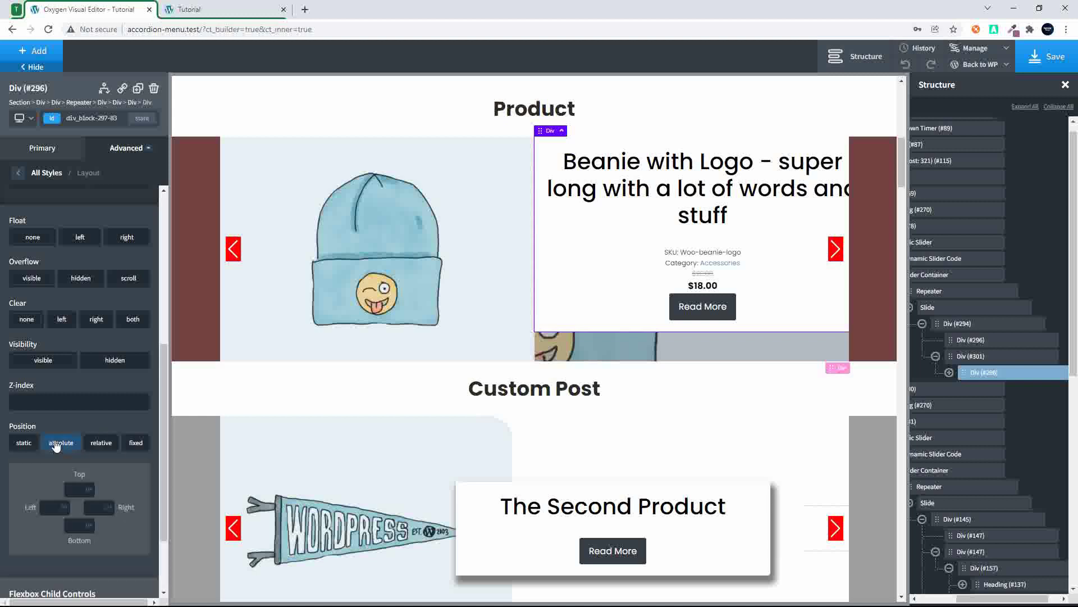
{"action": "left_click", "coordinate": [958, 358]}
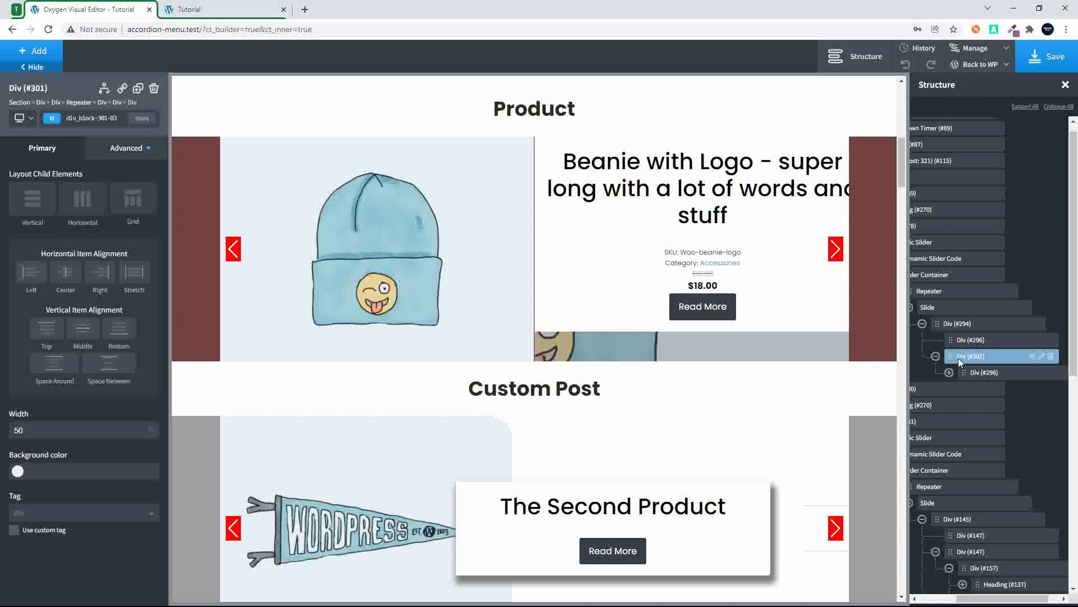
{"action": "left_click", "coordinate": [89, 331]}
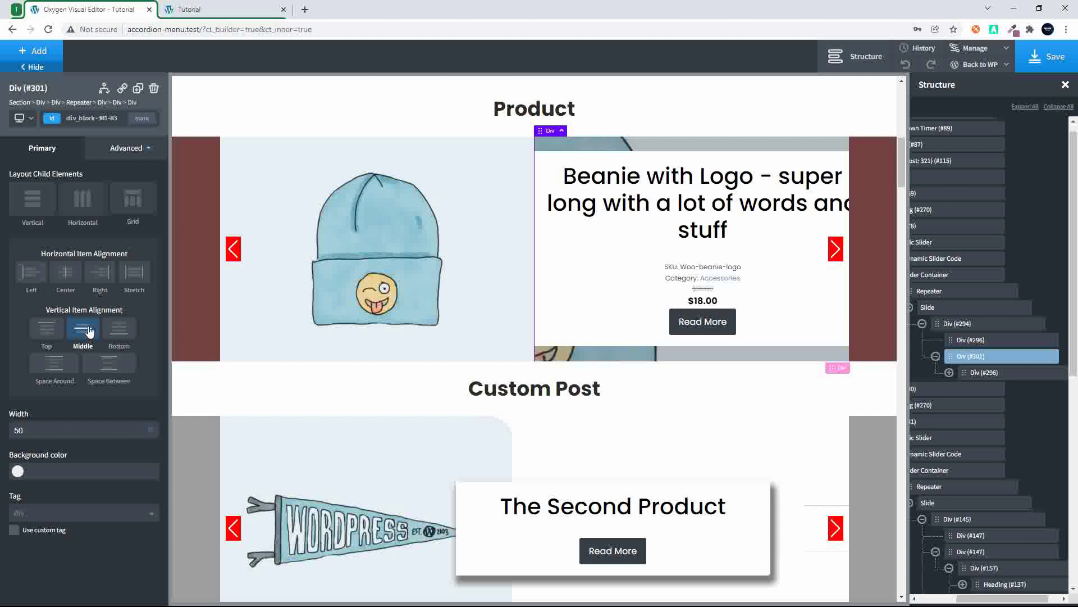
Step: Set the absolutely positioned product content Div's left offset to -100 px so that it overlaps the image
{"action": "left_click", "coordinate": [964, 372]}
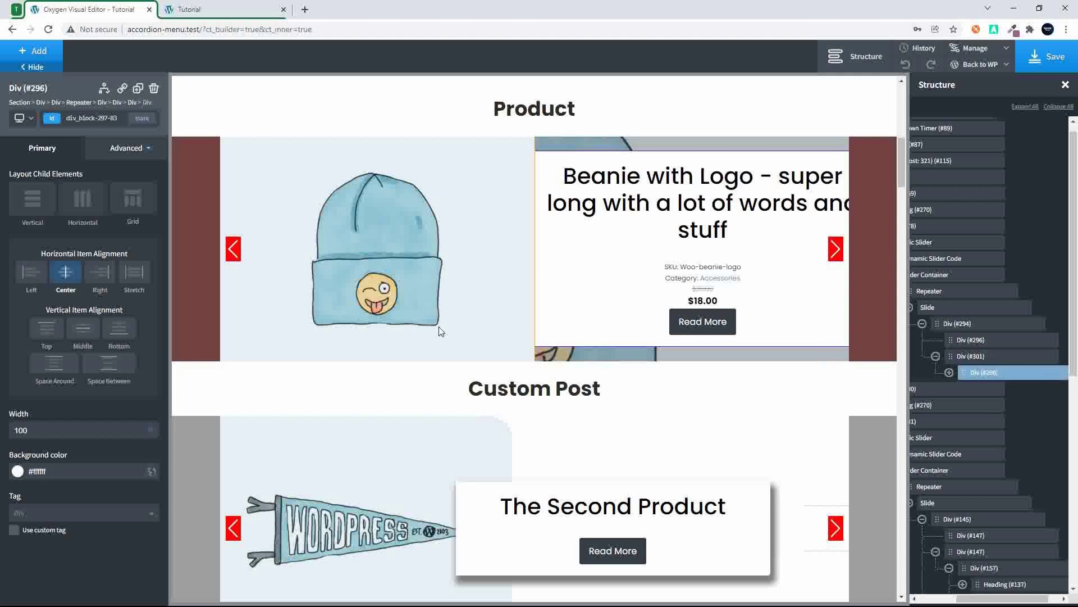
{"action": "left_click", "coordinate": [122, 147]}
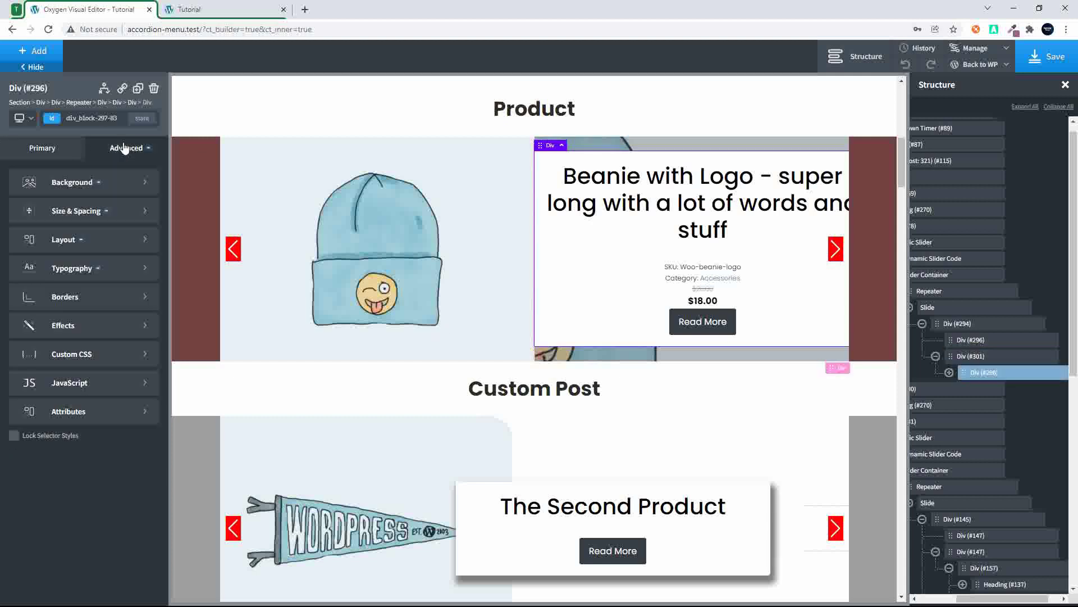
{"action": "left_click", "coordinate": [98, 240]}
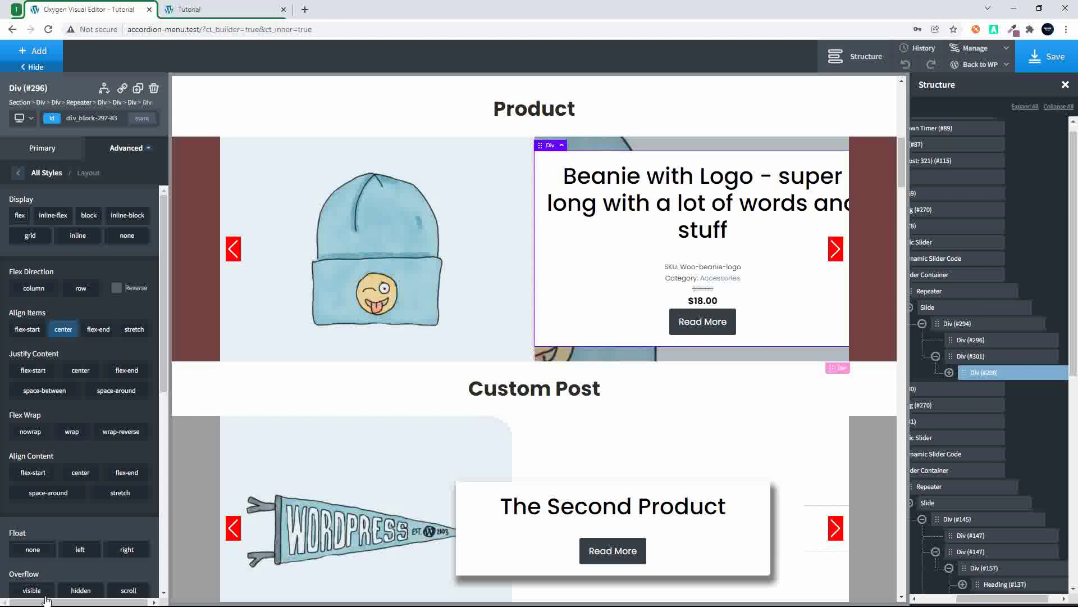
{"action": "scroll", "coordinate": [61, 558], "scroll_direction": "down", "scroll_amount": 3}
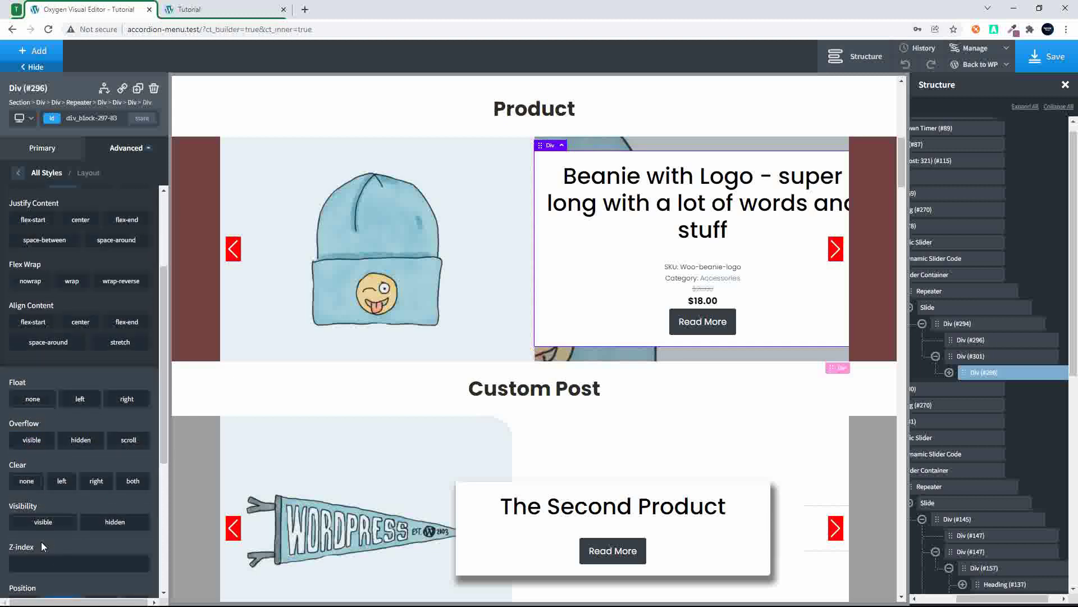
{"action": "scroll", "coordinate": [42, 542], "scroll_direction": "down", "scroll_amount": 3}
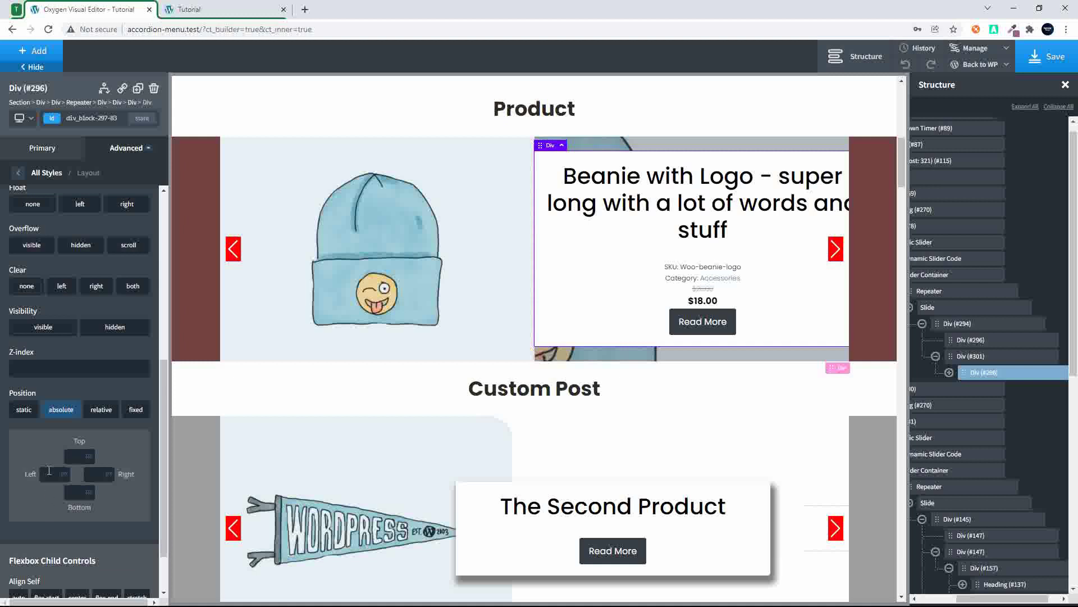
{"action": "type", "text": "50"}
{"action": "key", "text": "BackSpace"}
{"action": "key", "text": "BackSpace"}
{"action": "type", "text": "80"}
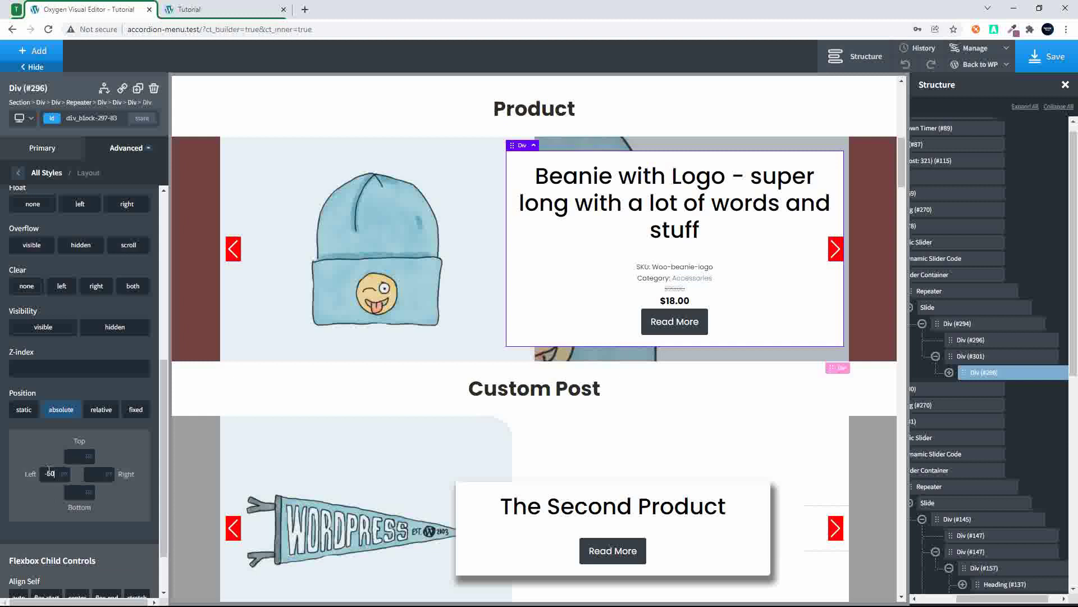
{"action": "key", "text": "BackSpace"}
{"action": "key", "text": "BackSpace"}
{"action": "type", "text": "100"}
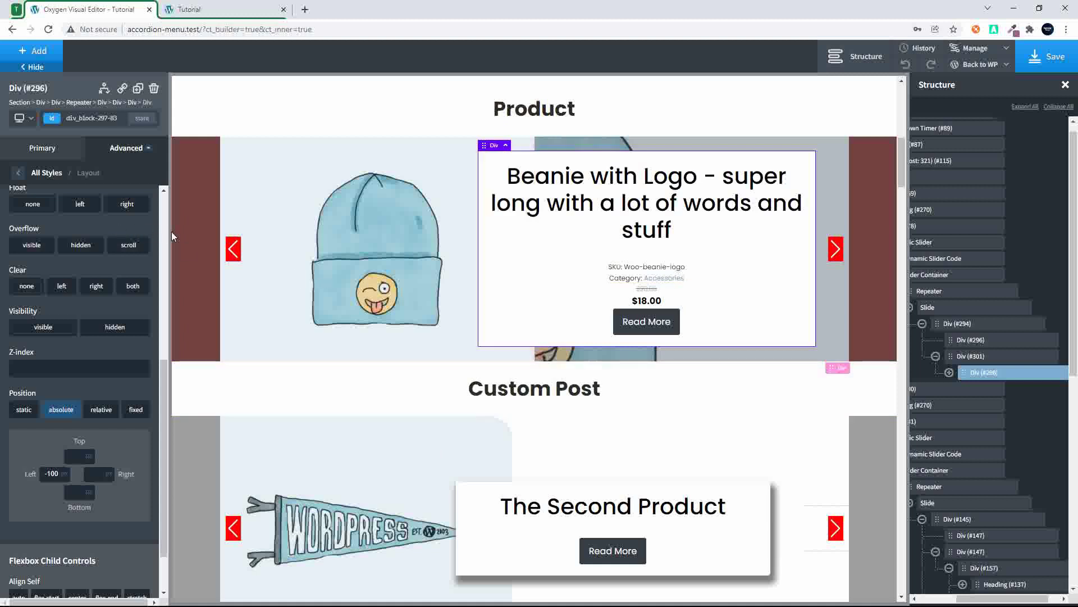
Step: Give the product content Div a #000000 box shadow with horizontal offset 10, vertical offset 0, blur 5 and spread 10 px
{"action": "left_click", "coordinate": [18, 173]}
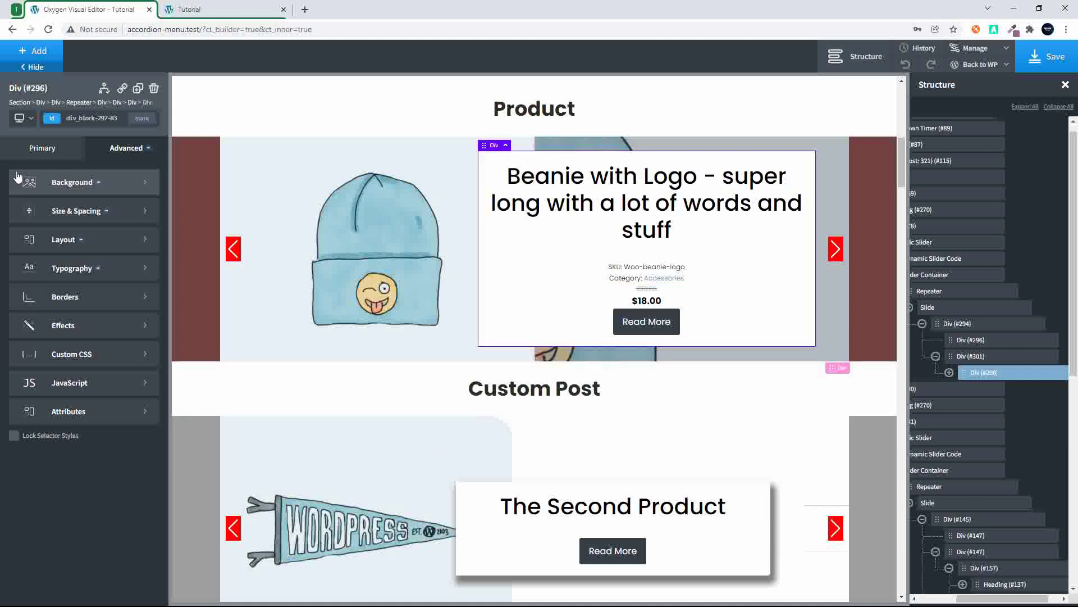
{"action": "left_click", "coordinate": [84, 330]}
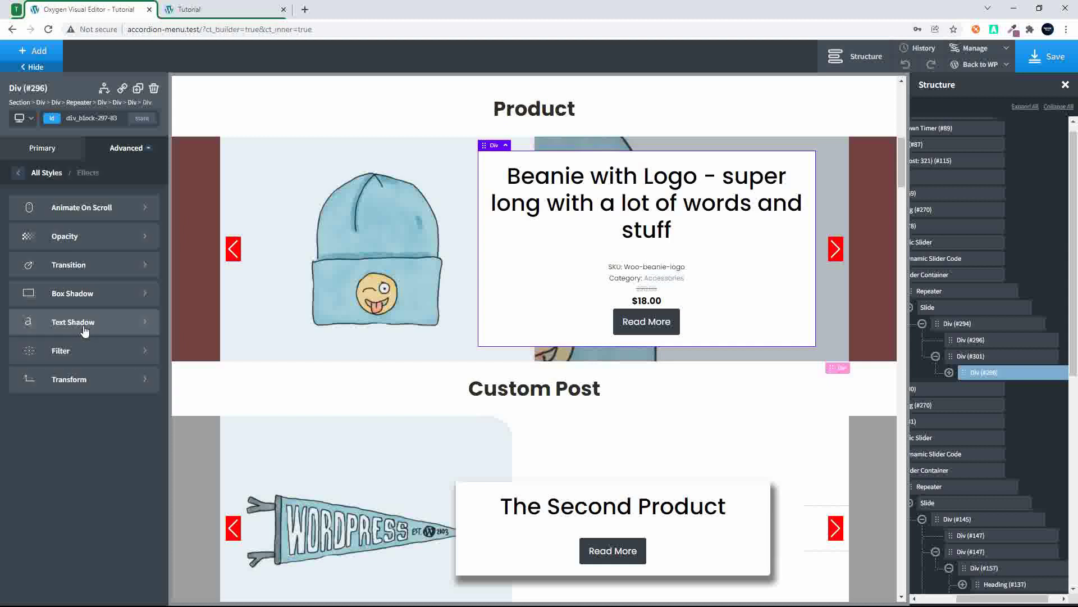
{"action": "left_click", "coordinate": [96, 297]}
{"action": "left_click", "coordinate": [28, 294]}
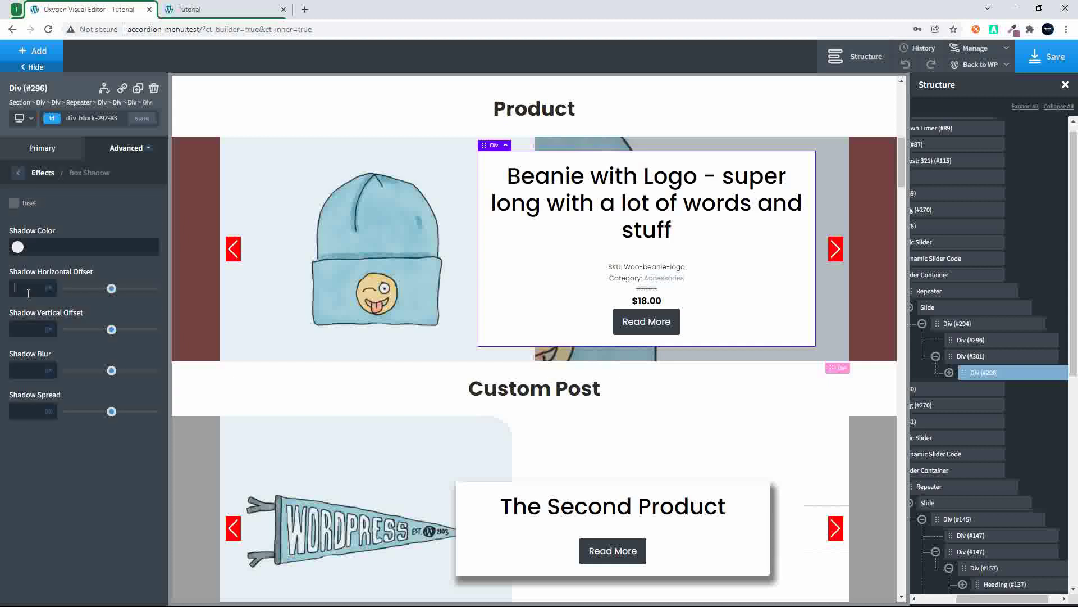
{"action": "type", "text": "10"}
{"action": "left_click", "coordinate": [30, 338]}
{"action": "type", "text": "08"}
{"action": "left_click", "coordinate": [19, 248]}
{"action": "left_click_drag", "start_coordinate": [30, 288], "coordinate": [17, 339]}
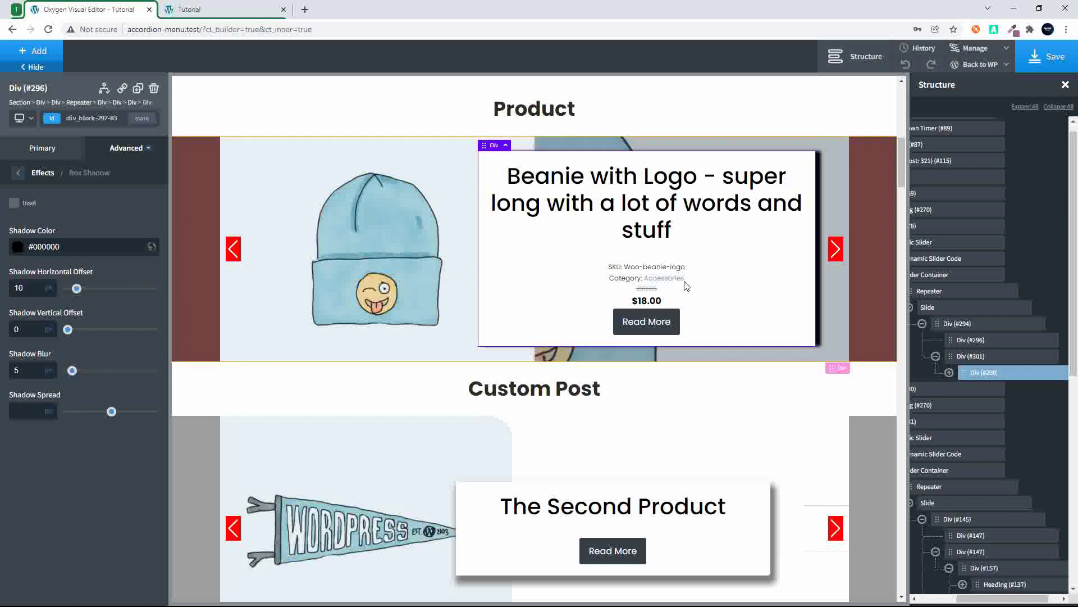
{"action": "left_click", "coordinate": [38, 412]}
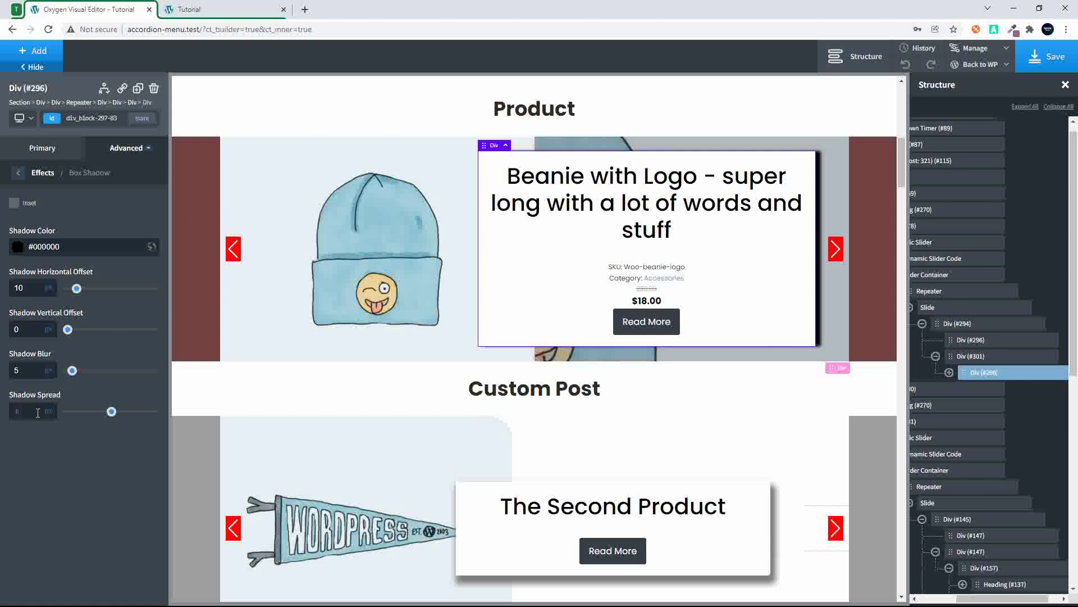
{"action": "type", "text": "10"}
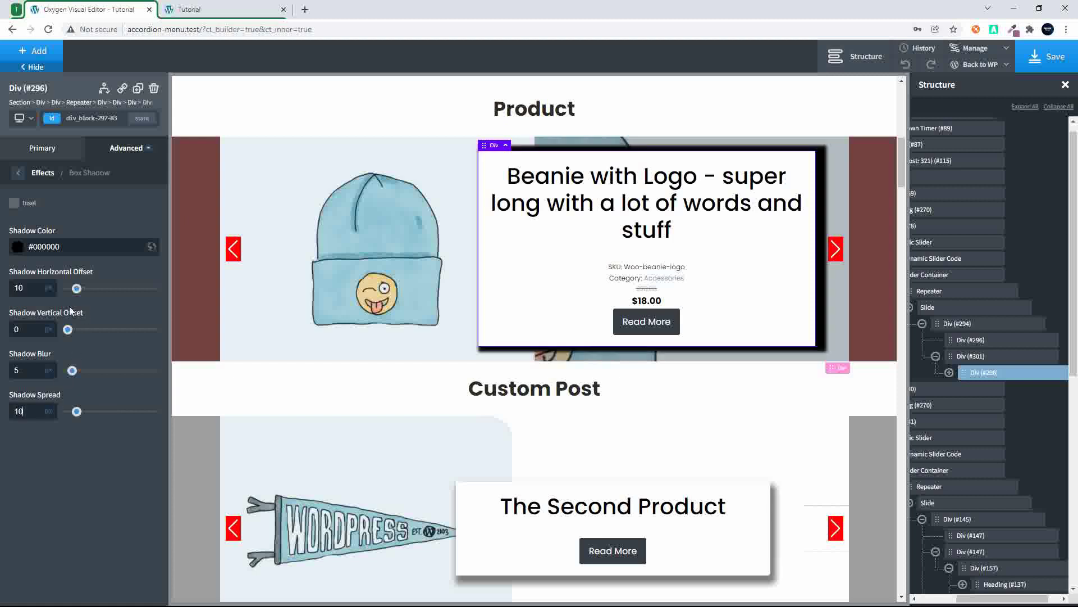
Step: Set the product content Div's box shadow to a horizontal offset of 0 and a spread of 5 px
{"action": "double_click", "coordinate": [33, 289]}
{"action": "type", "text": "5"}
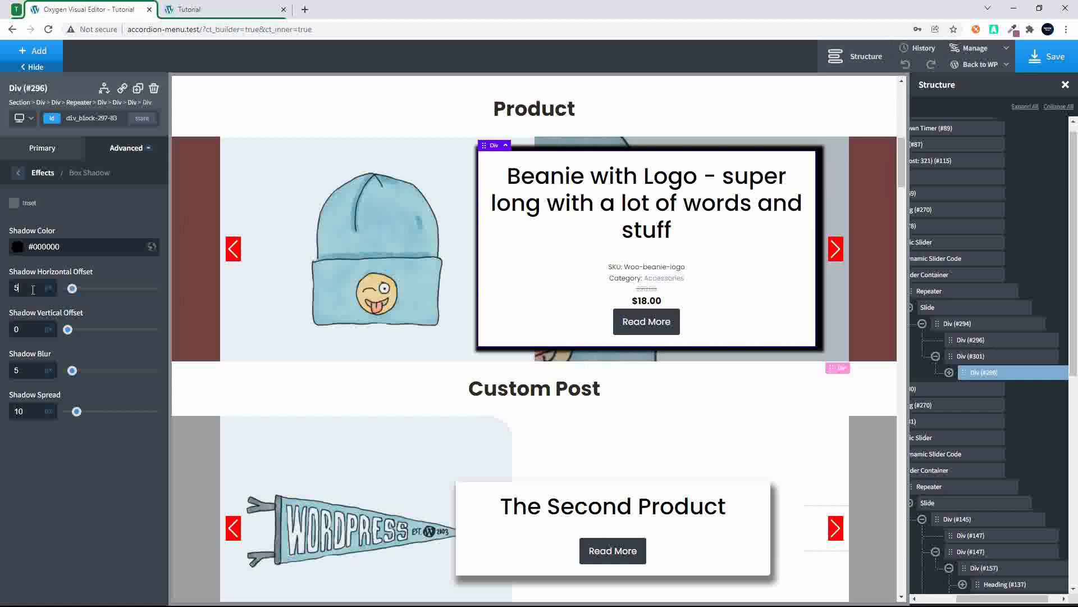
{"action": "key", "text": "BackSpace"}
{"action": "type", "text": "0"}
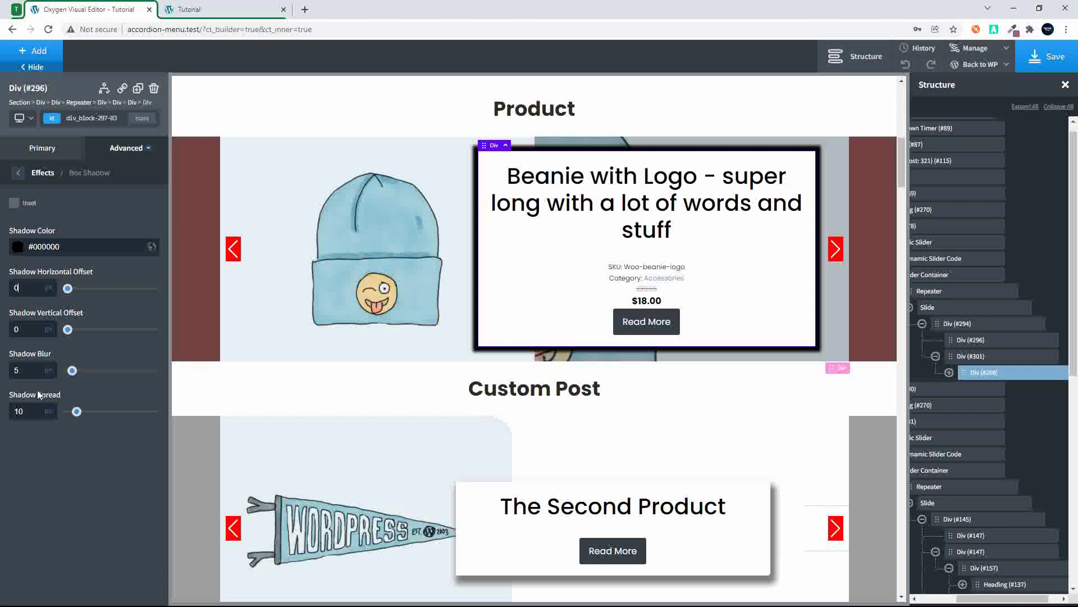
{"action": "double_click", "coordinate": [25, 412]}
{"action": "type", "text": "5"}
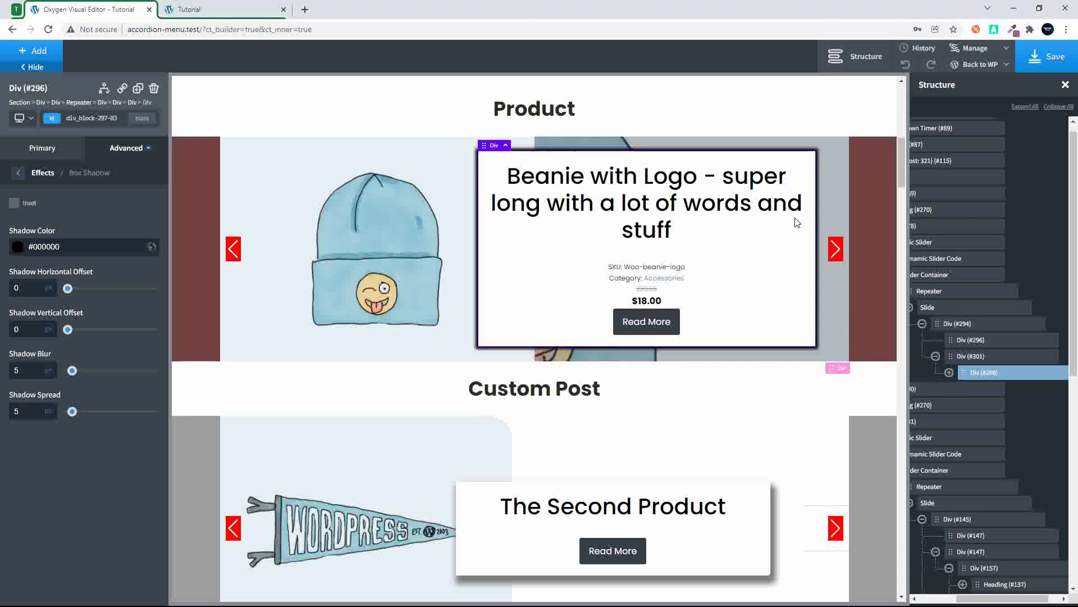
Step: Reduce the bottom margin of the product title heading so that it sits closer to the product meta
{"action": "left_click", "coordinate": [649, 209]}
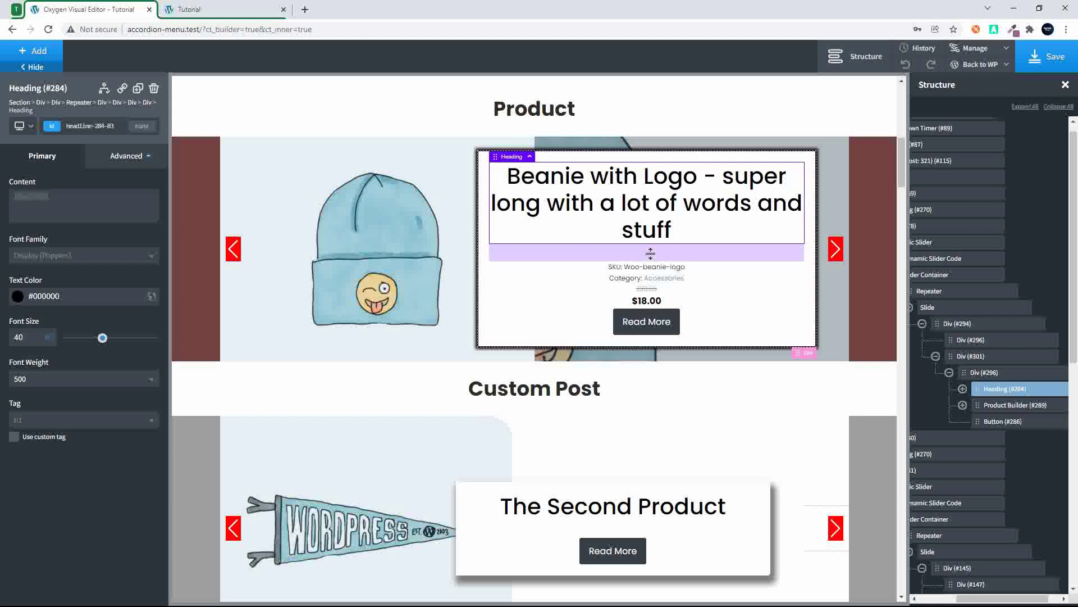
{"action": "left_click_drag", "start_coordinate": [651, 254], "coordinate": [650, 236]}
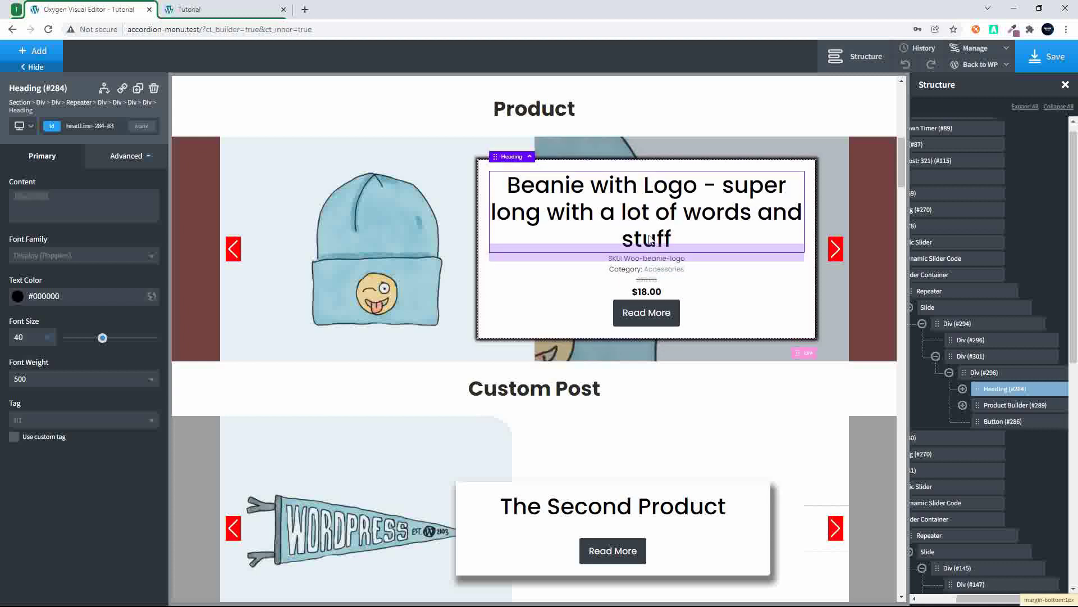
Step: Style the Product Price with a font size of 20 px and the text color #ff0000
{"action": "left_click", "coordinate": [647, 286]}
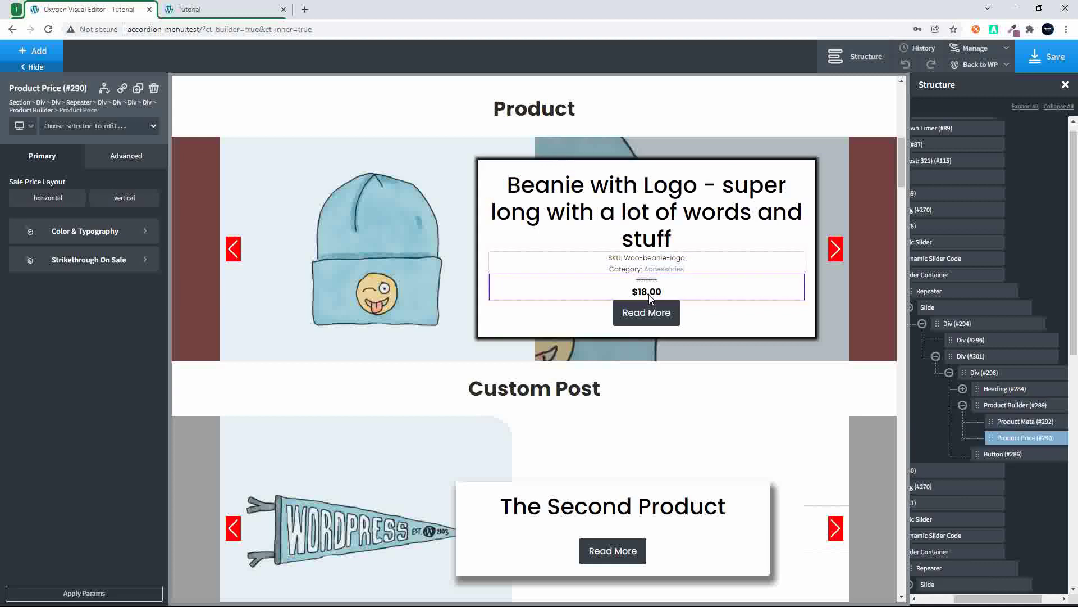
{"action": "left_click", "coordinate": [132, 235]}
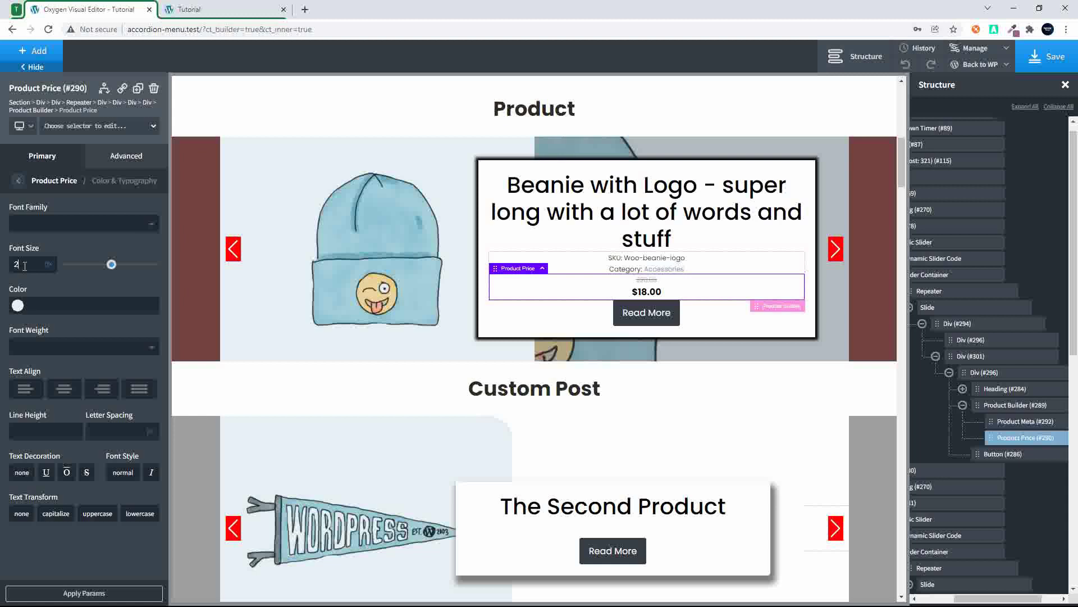
{"action": "type", "text": "0"}
{"action": "left_click", "coordinate": [18, 306]}
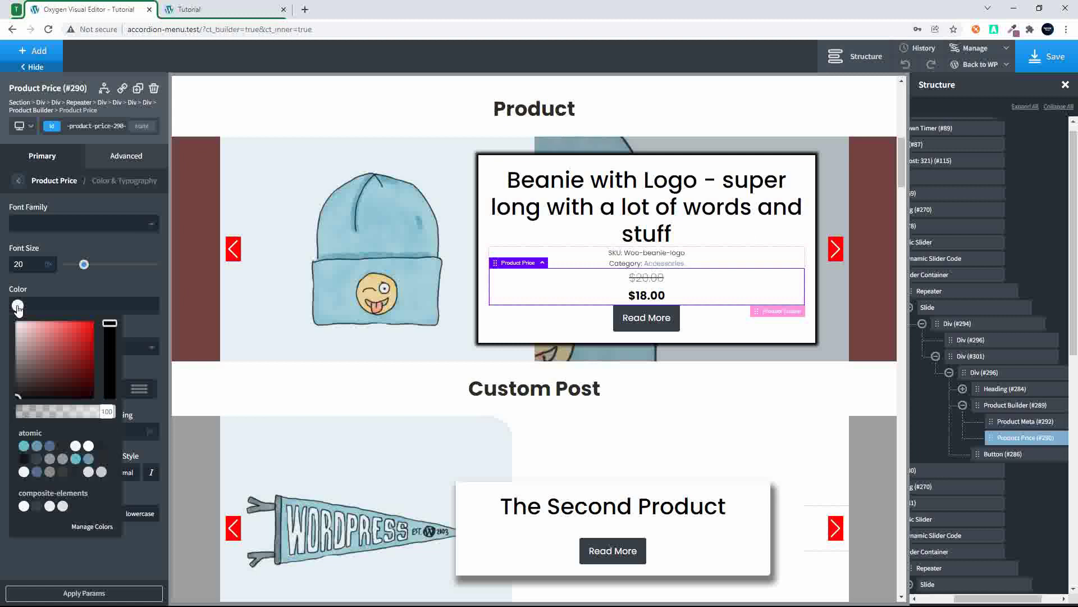
{"action": "left_click", "coordinate": [48, 340]}
{"action": "left_click_drag", "start_coordinate": [102, 319], "coordinate": [104, 318]}
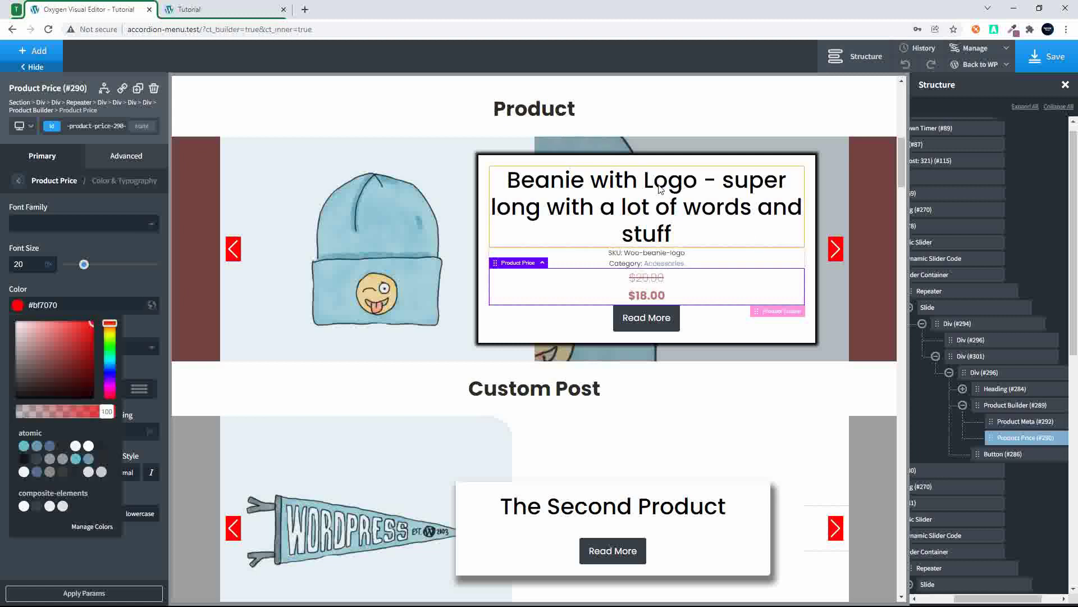
Step: Save the page, reload the live Tutorial page and check another slide of the Product slider
{"action": "left_click", "coordinate": [1052, 55]}
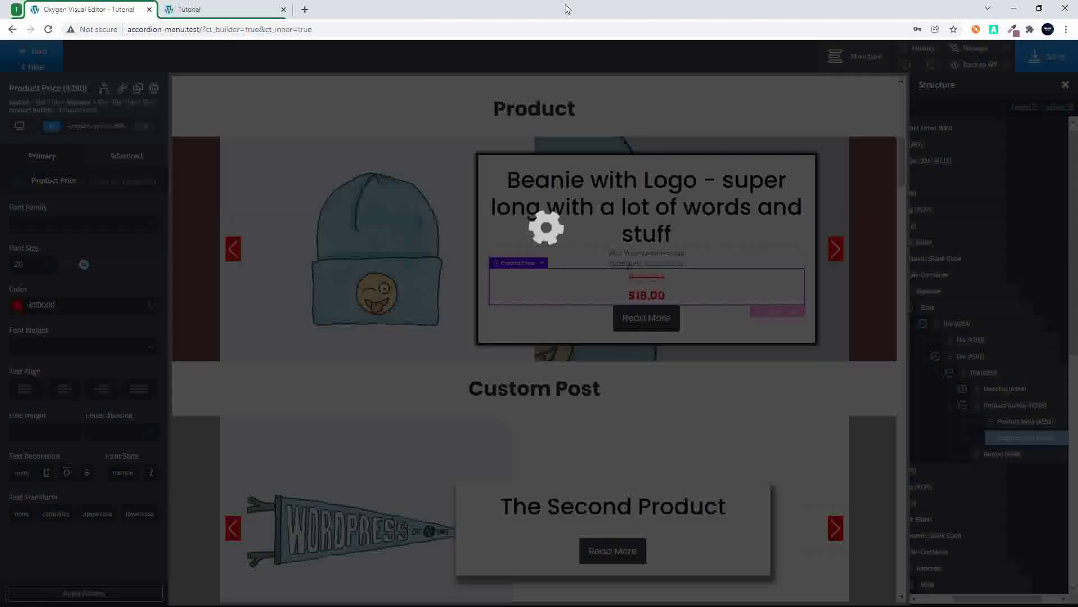
{"action": "left_click", "coordinate": [211, 10]}
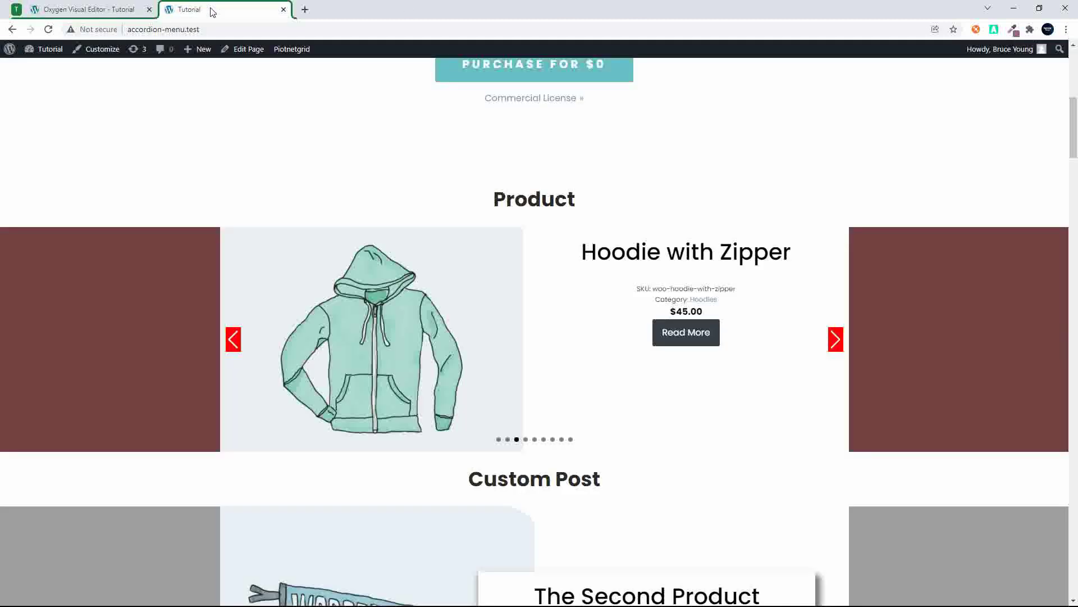
{"action": "left_click", "coordinate": [304, 31]}
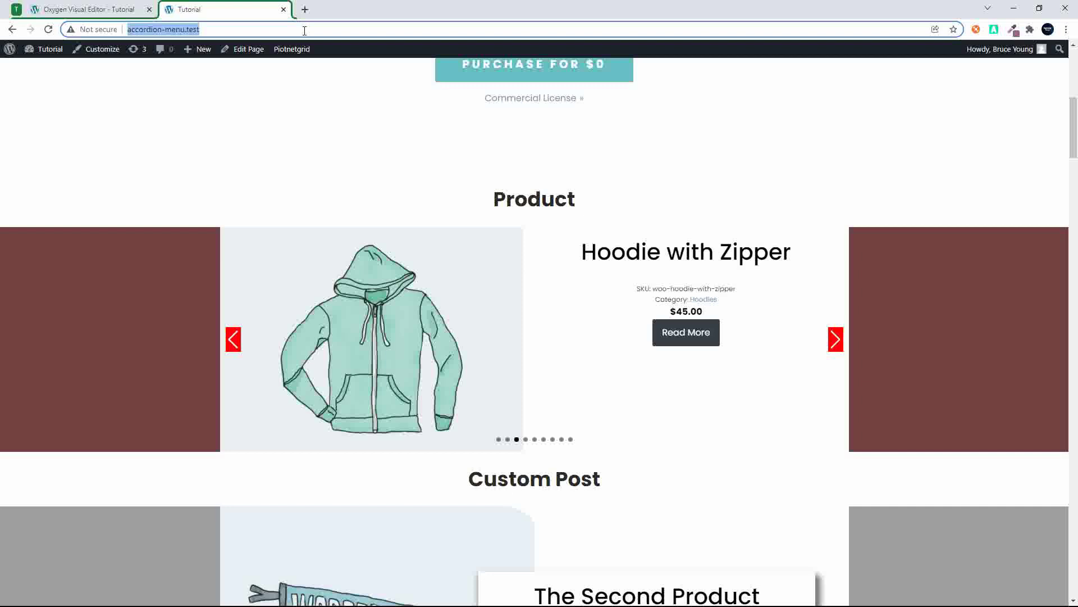
{"action": "key", "text": "Return"}
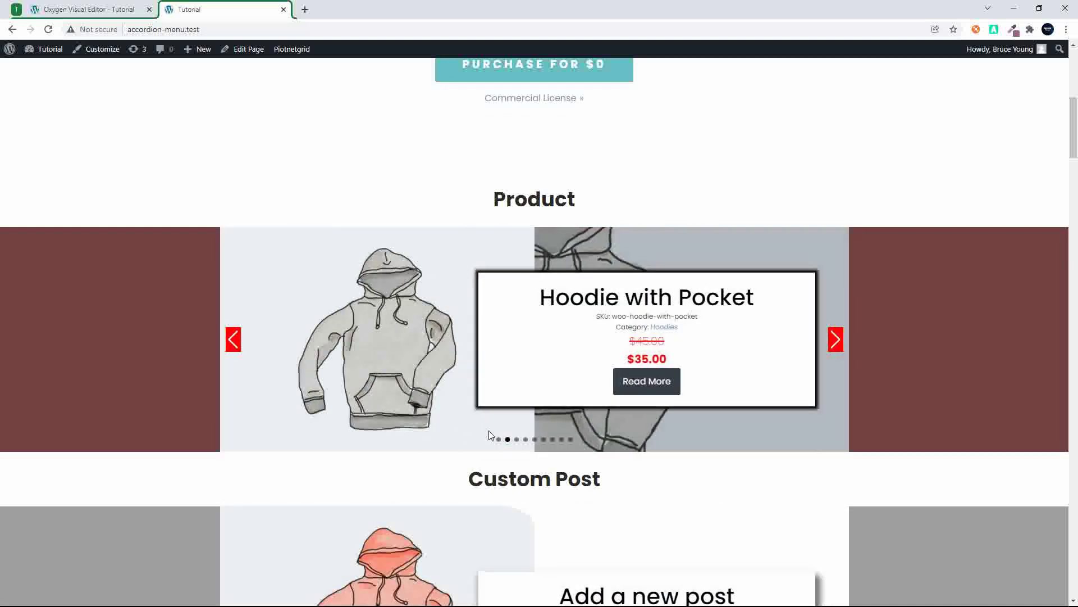
{"action": "left_click", "coordinate": [517, 440]}
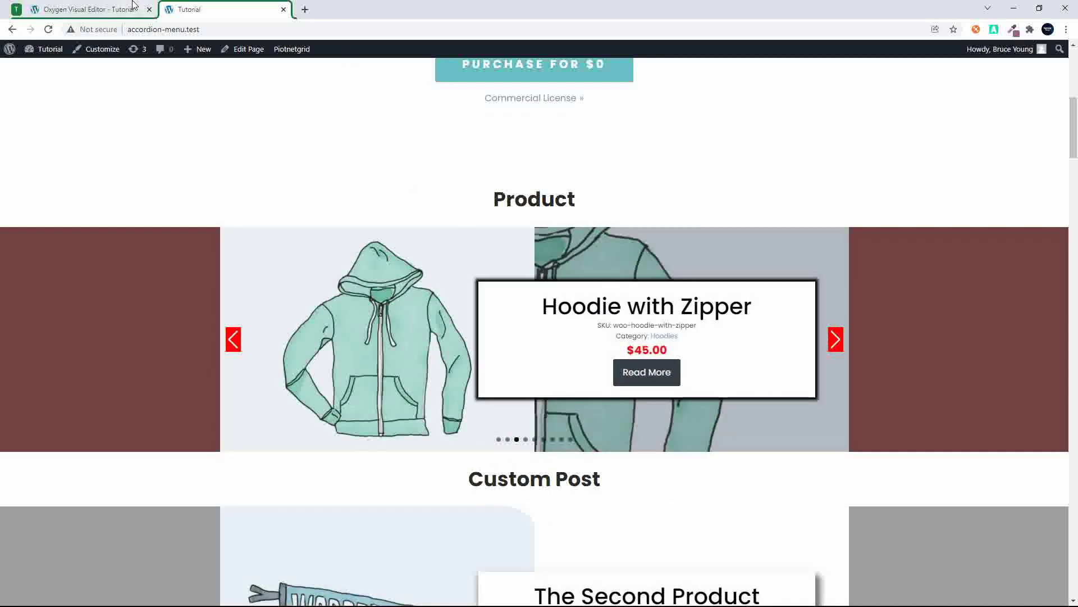
Step: Limit the Product slider Repeater's query to 4 posts per page and apply the query parameters
{"action": "left_click", "coordinate": [133, 5]}
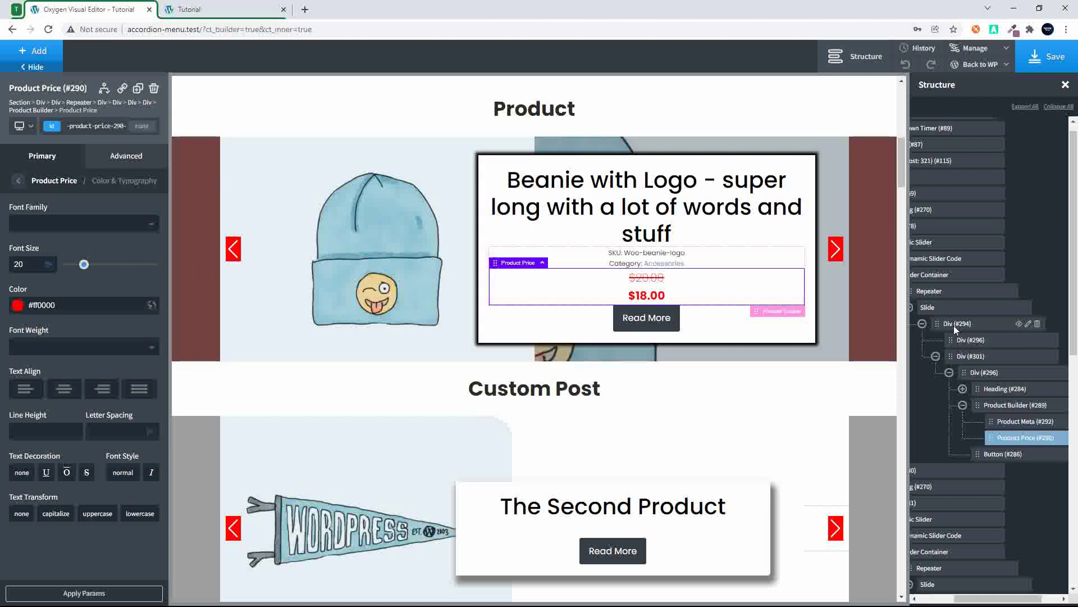
{"action": "left_click", "coordinate": [942, 293]}
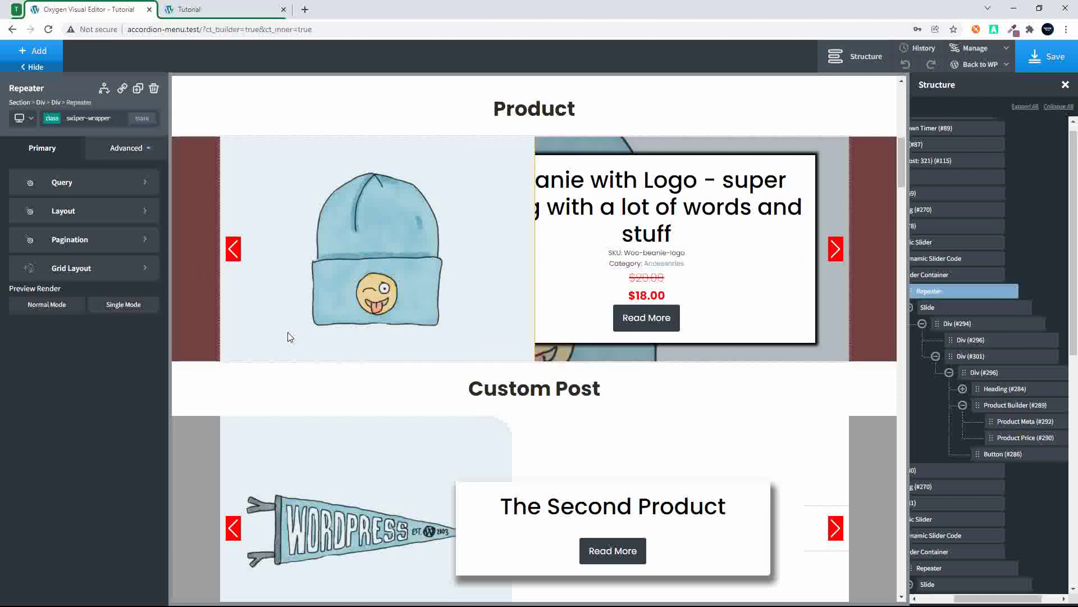
{"action": "left_click", "coordinate": [82, 179]}
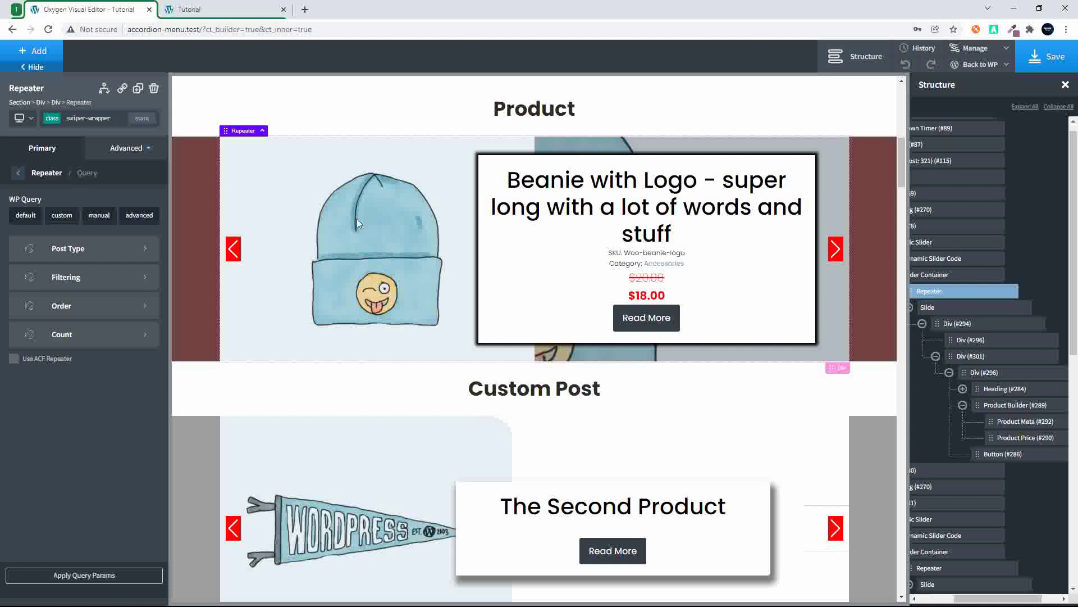
{"action": "scroll", "coordinate": [984, 302], "scroll_direction": "left", "scroll_amount": 3}
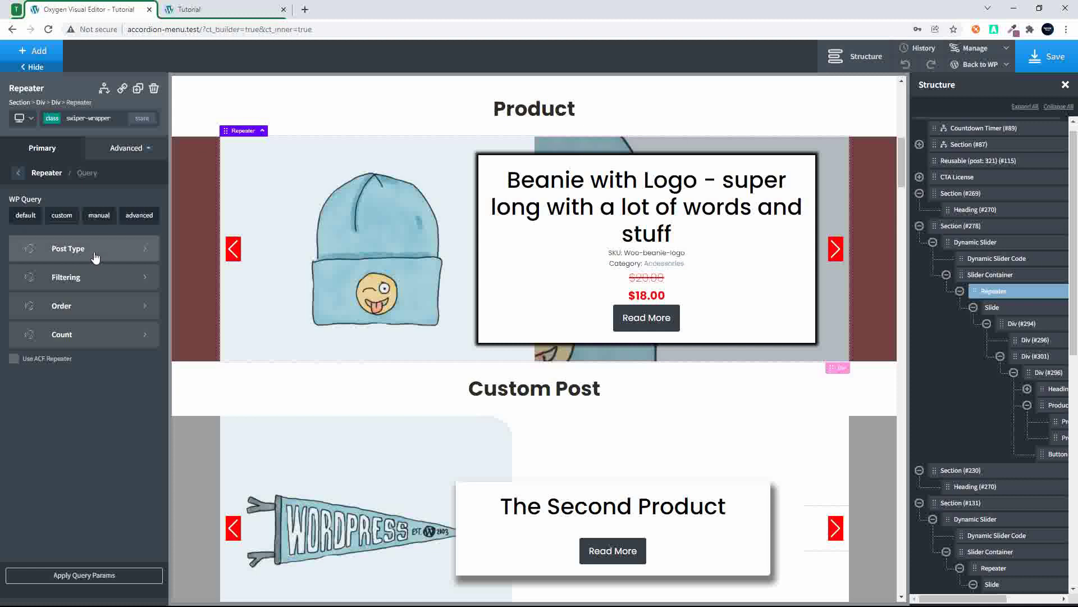
{"action": "left_click", "coordinate": [86, 337]}
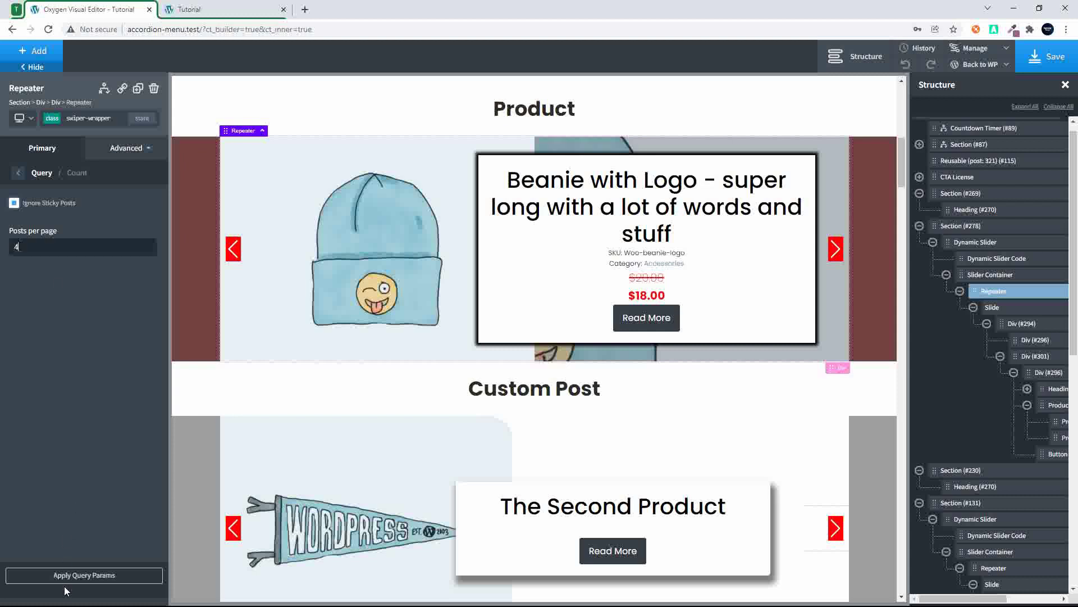
{"action": "left_click", "coordinate": [77, 575]}
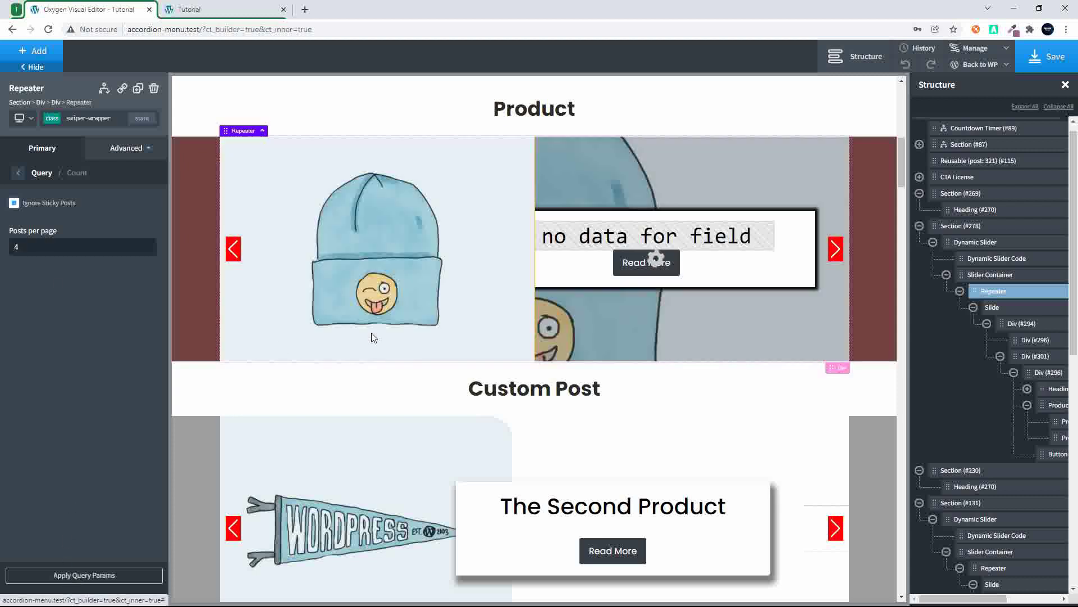
Step: Save the page, reload the live Tutorial page and go through all slides of the Product slider
{"action": "left_click", "coordinate": [1049, 59]}
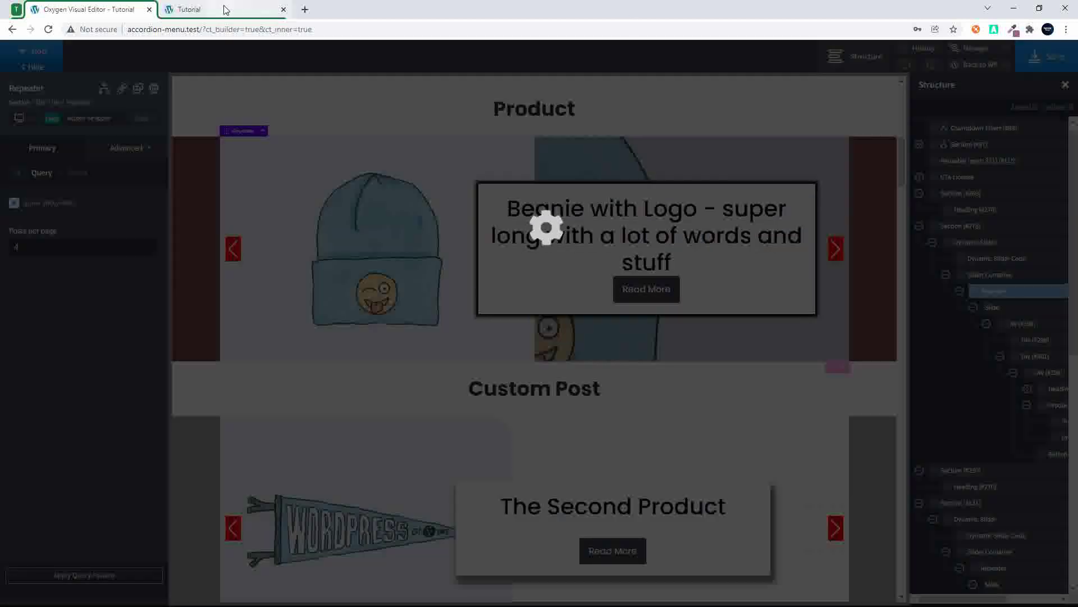
{"action": "left_click", "coordinate": [224, 9]}
{"action": "left_click", "coordinate": [49, 29]}
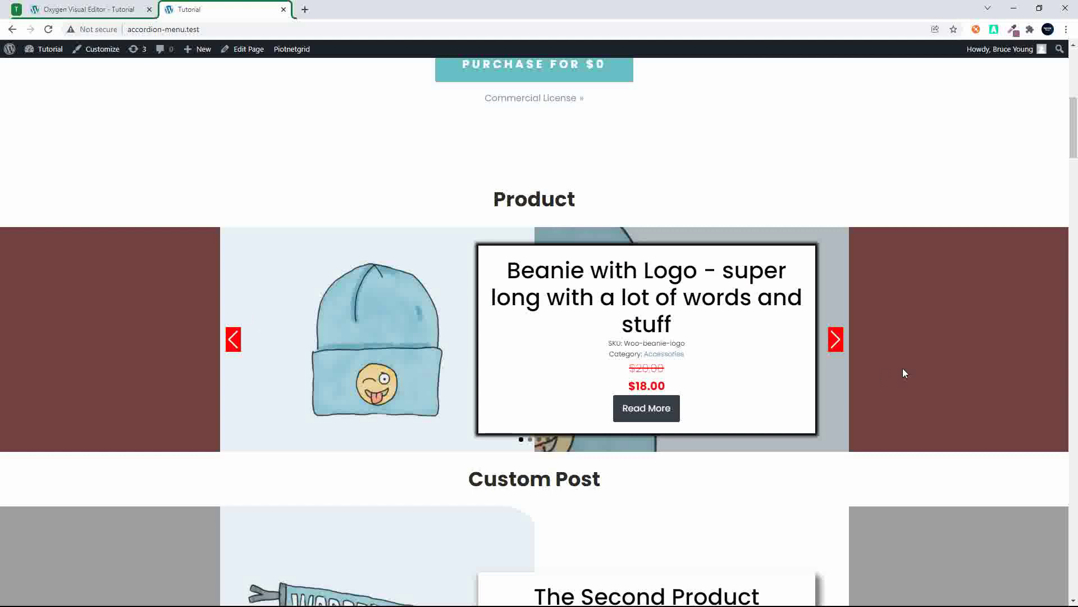
{"action": "left_click", "coordinate": [836, 343]}
{"action": "left_click", "coordinate": [836, 340]}
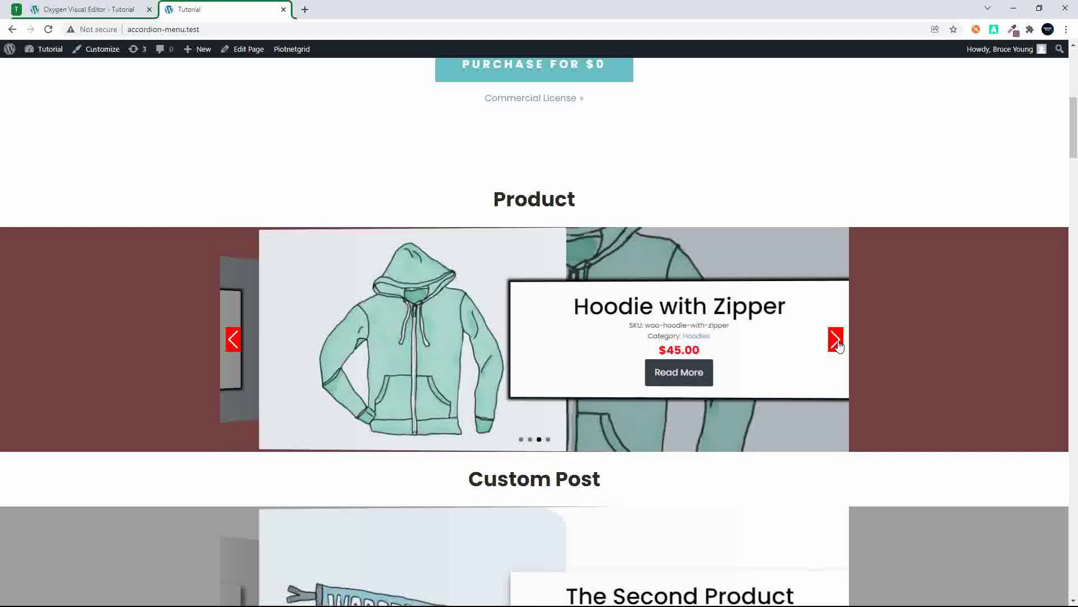
{"action": "left_click", "coordinate": [836, 340]}
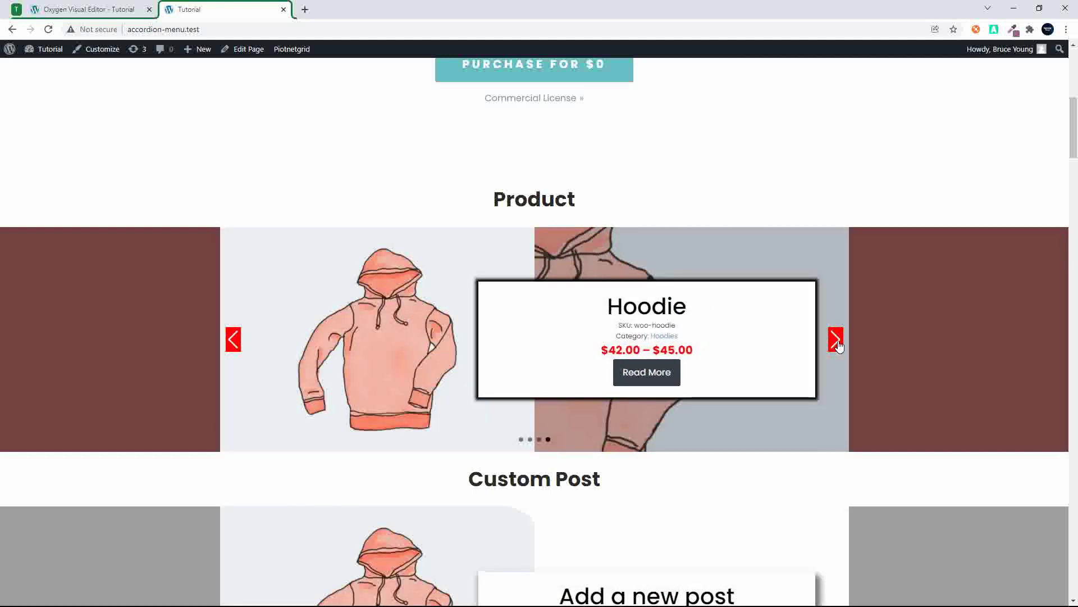
{"action": "left_click", "coordinate": [836, 340]}
{"action": "left_click", "coordinate": [836, 340]}
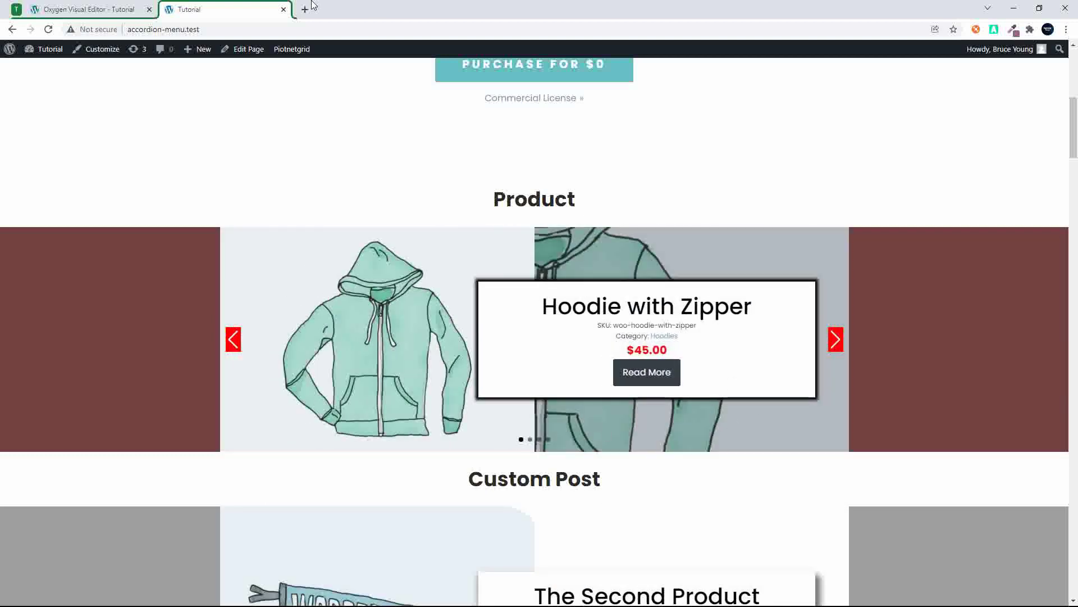
Step: Examine the post type query of the first Custom Post slider's Repeater and the settings of its Read More button
{"action": "left_click", "coordinate": [78, 8]}
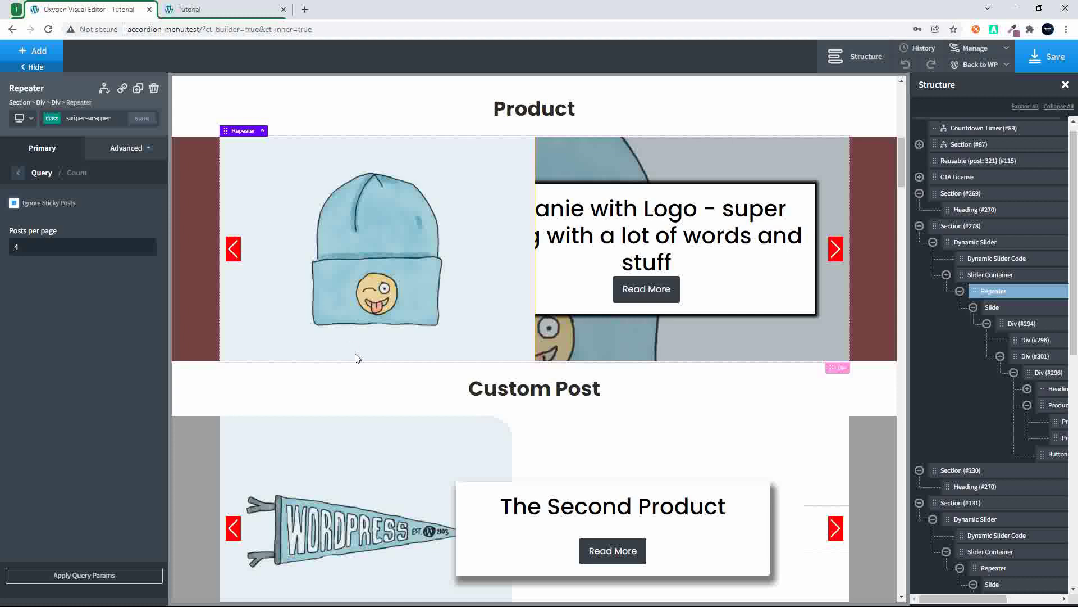
{"action": "scroll", "coordinate": [356, 356], "scroll_direction": "down", "scroll_amount": 5}
{"action": "scroll", "coordinate": [356, 356], "scroll_direction": "up", "scroll_amount": 1}
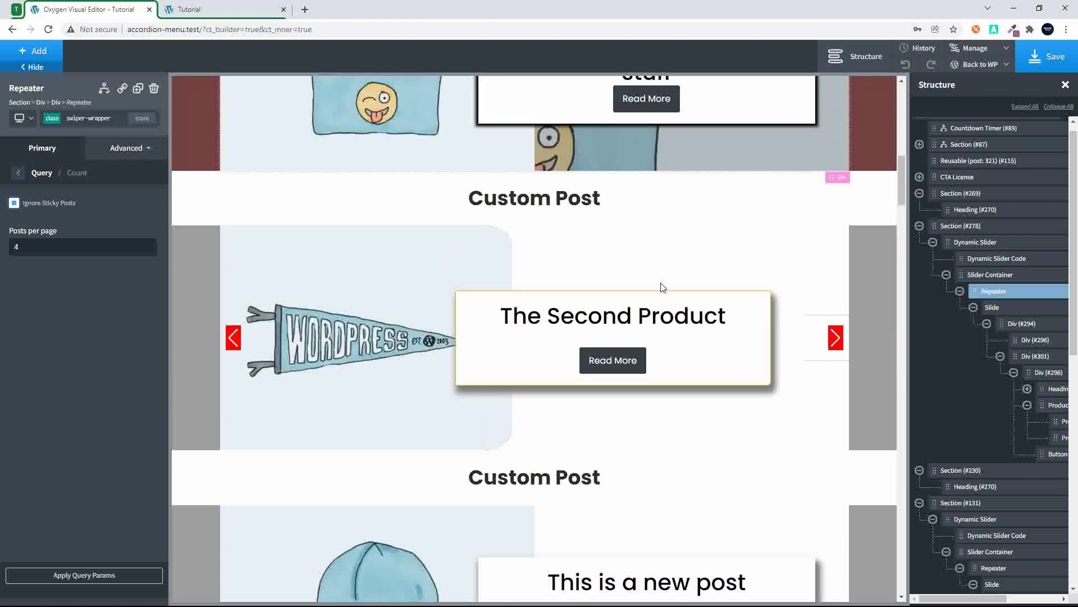
{"action": "left_click", "coordinate": [744, 363]}
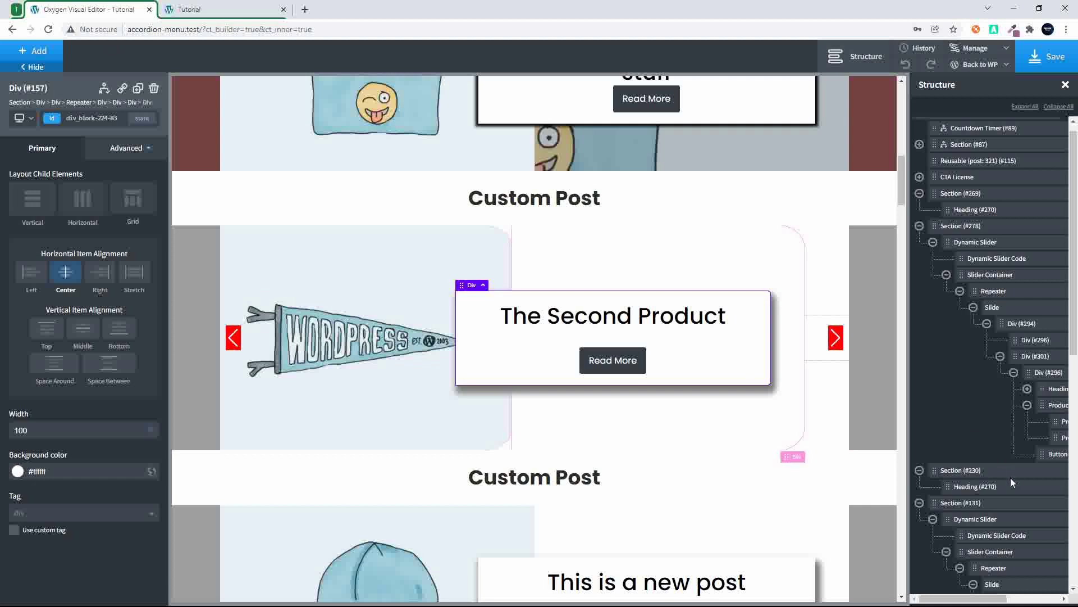
{"action": "scroll", "coordinate": [1010, 477], "scroll_direction": "down", "scroll_amount": 4}
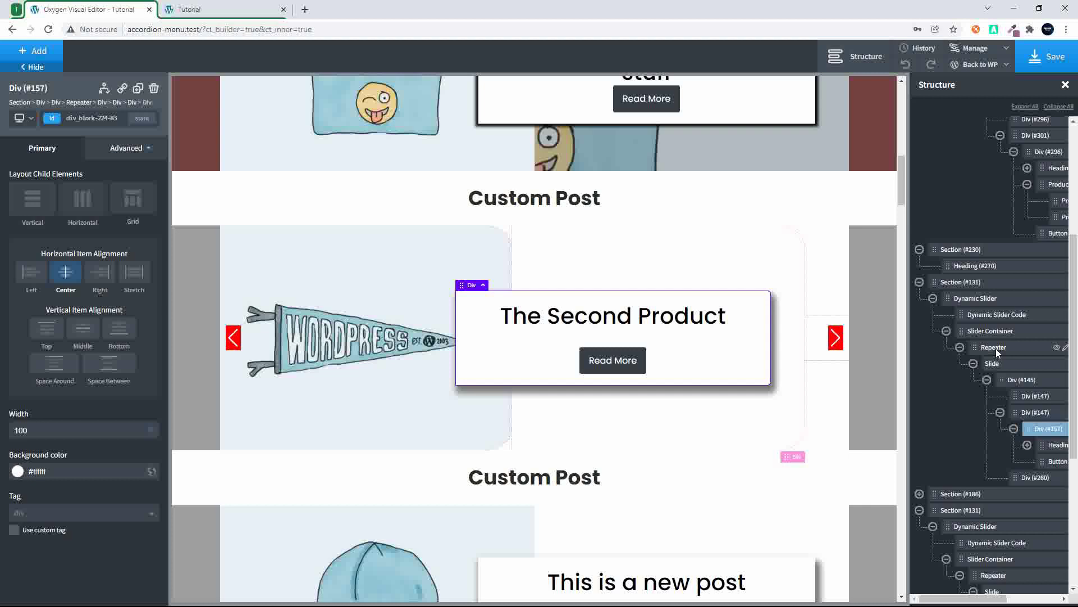
{"action": "left_click", "coordinate": [996, 349]}
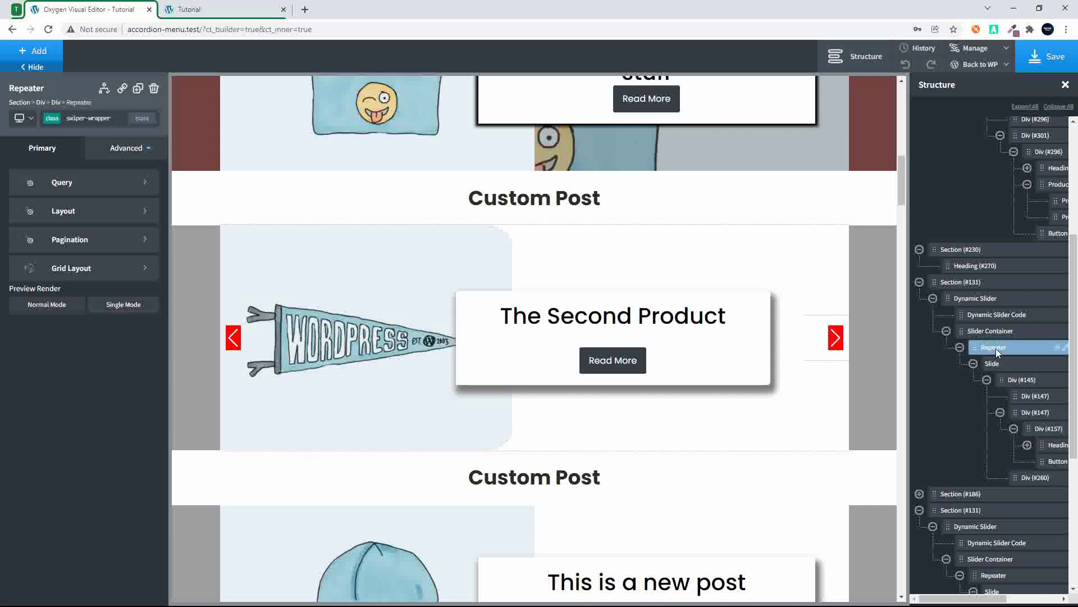
{"action": "left_click", "coordinate": [73, 182]}
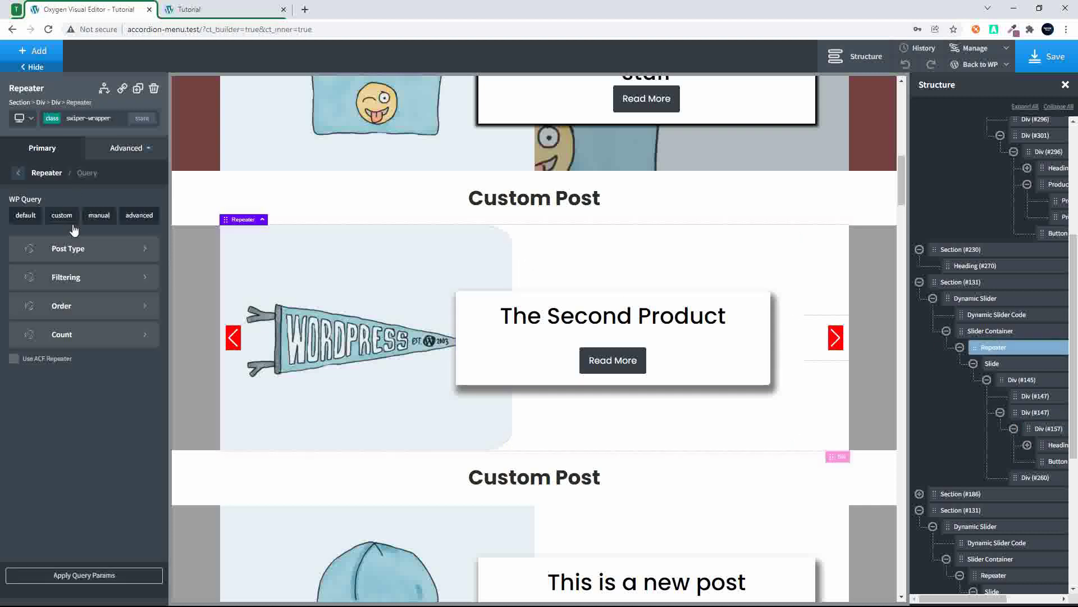
{"action": "left_click", "coordinate": [72, 249]}
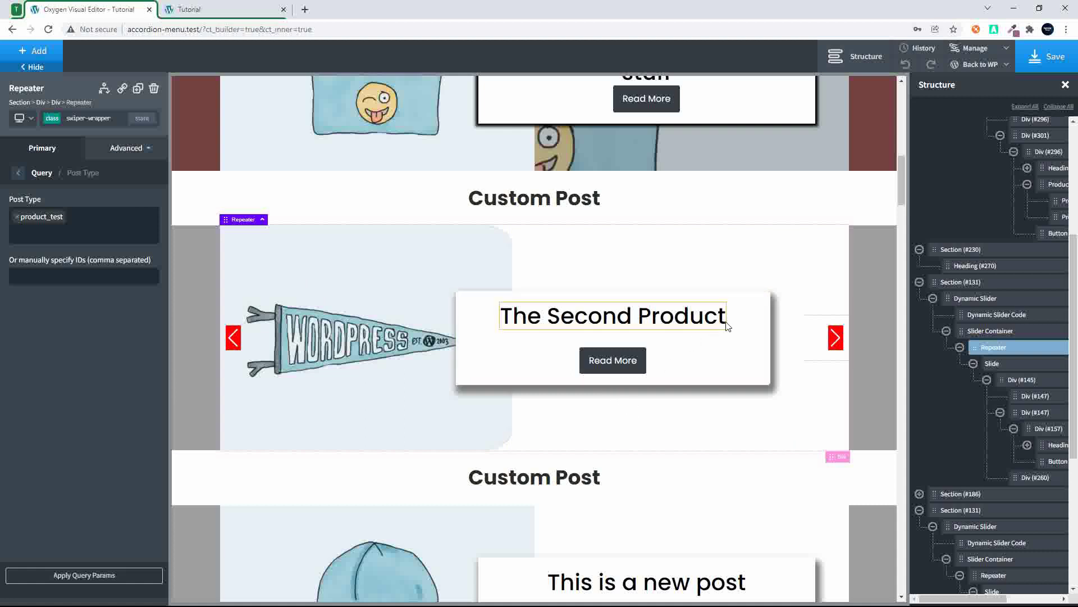
{"action": "left_click", "coordinate": [607, 362]}
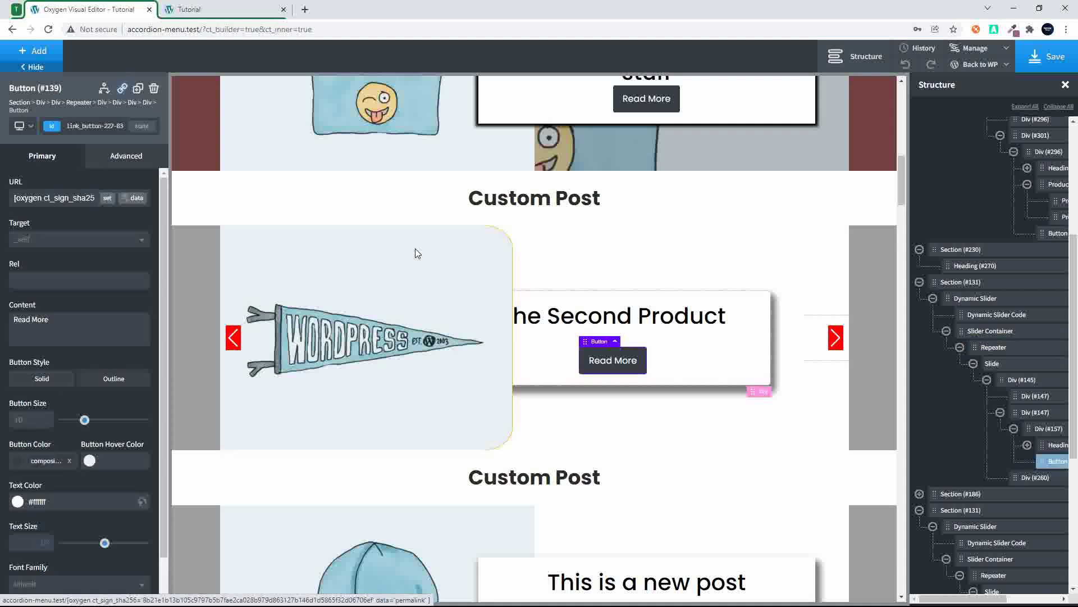
{"action": "scroll", "coordinate": [445, 252], "scroll_direction": "up", "scroll_amount": 3}
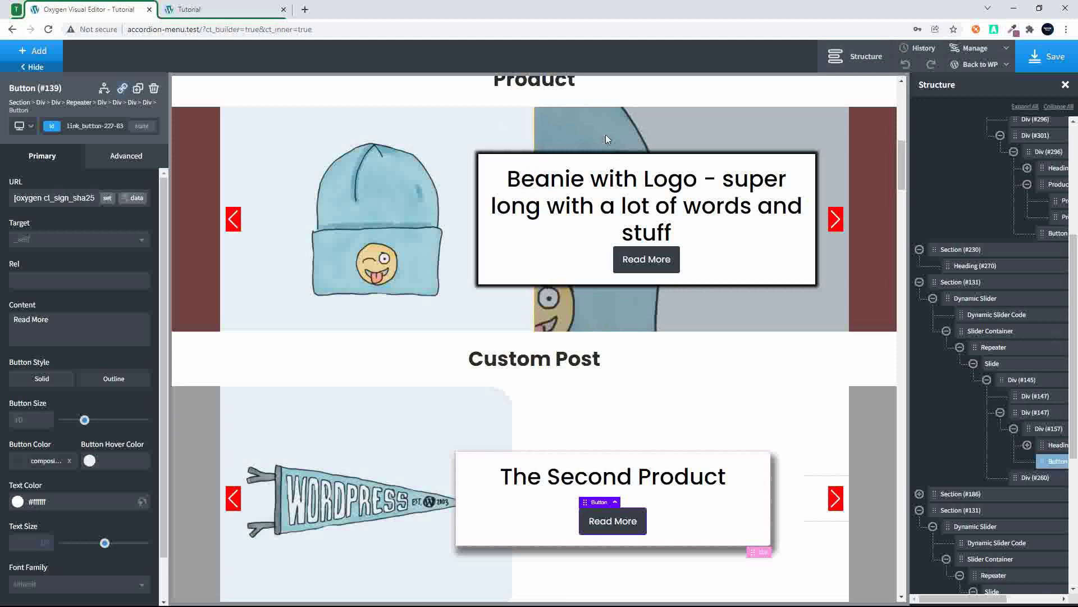
{"action": "scroll", "coordinate": [538, 399], "scroll_direction": "down", "scroll_amount": 2}
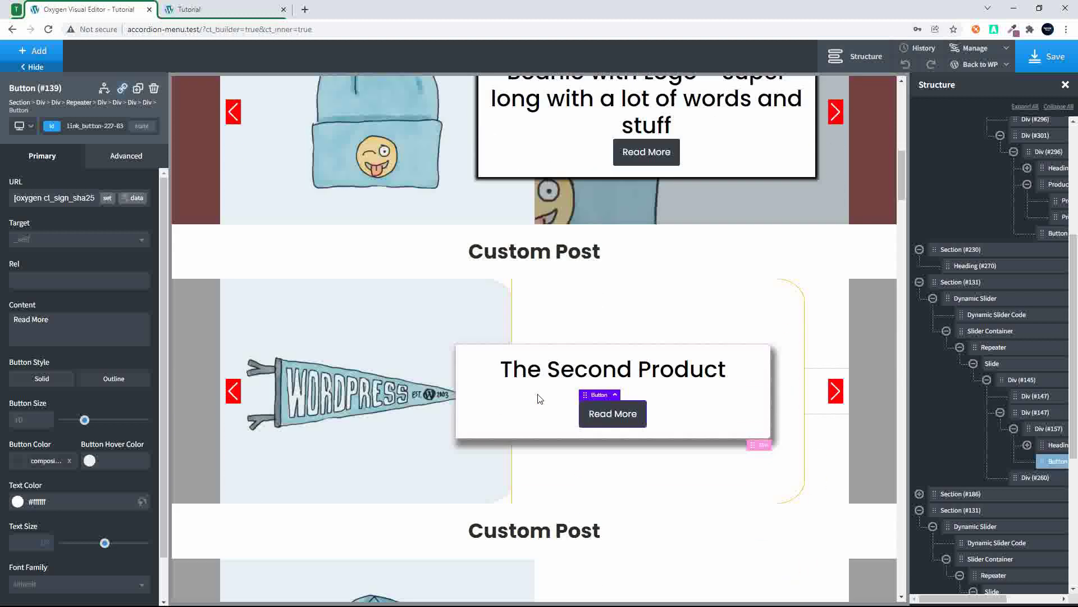
Step: Examine the category text in the content card of the second Custom Post slider
{"action": "left_click", "coordinate": [830, 293]}
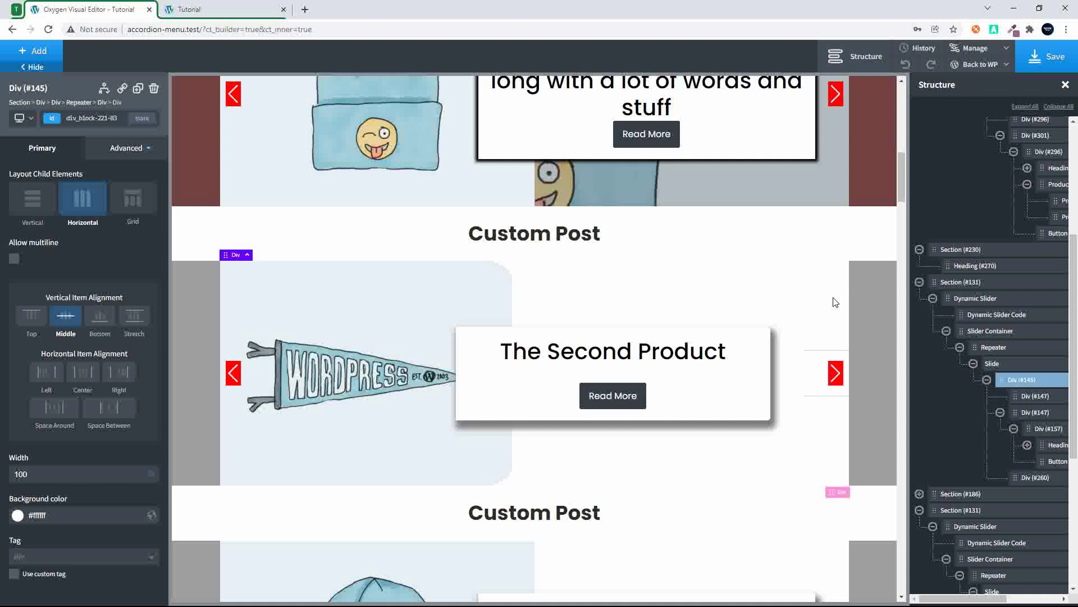
{"action": "scroll", "coordinate": [835, 301], "scroll_direction": "down", "scroll_amount": 4}
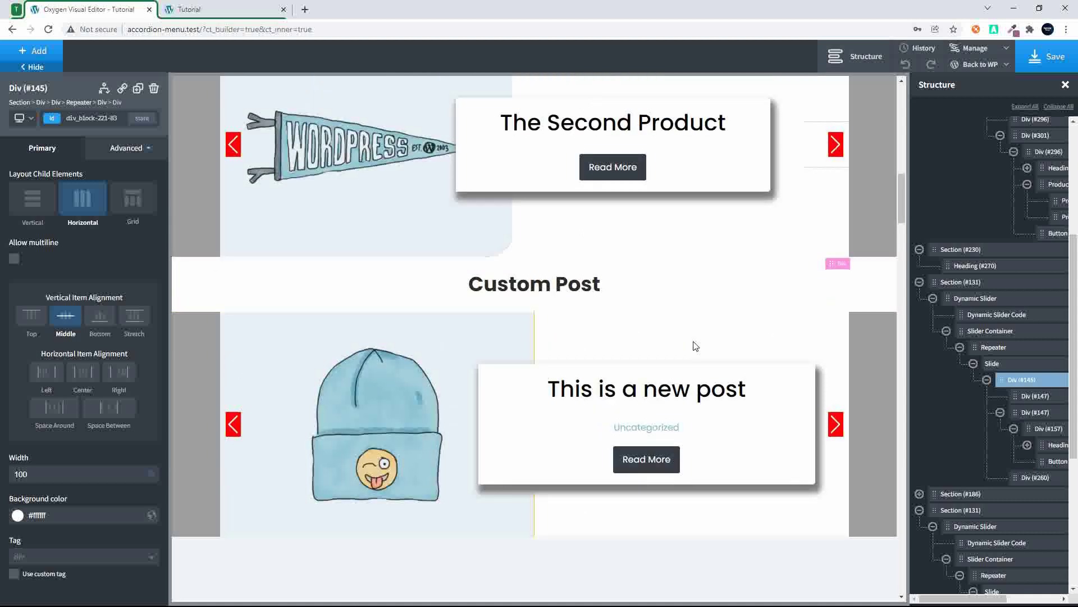
{"action": "left_click", "coordinate": [635, 434]}
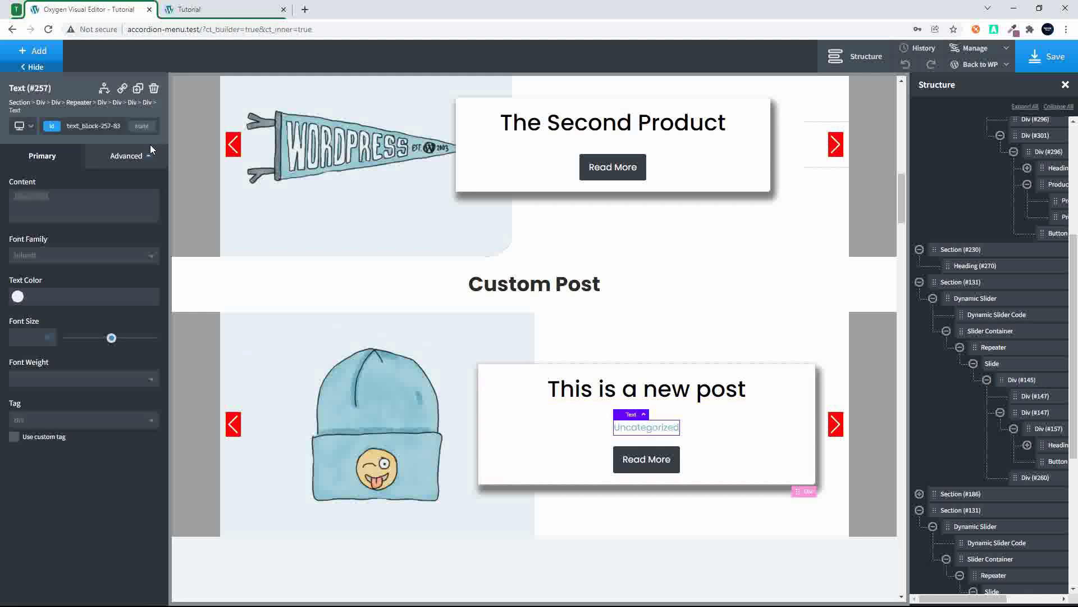
Step: Try adding the WordPress dynamic data element Categories to the second Custom Post slider's card, and delete the added duplicate
{"action": "left_click", "coordinate": [37, 55]}
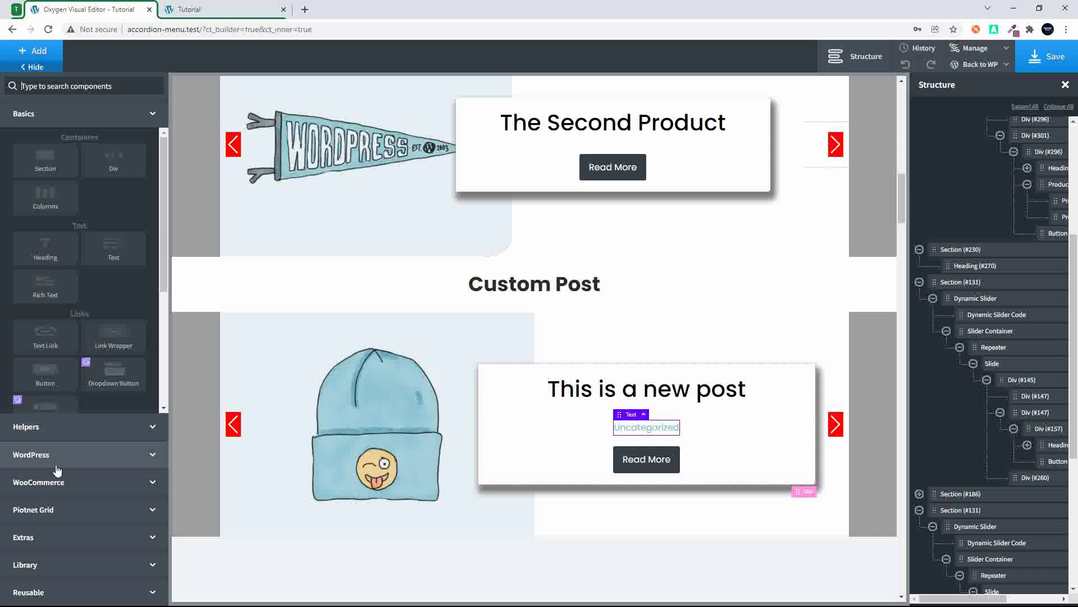
{"action": "left_click", "coordinate": [85, 462]}
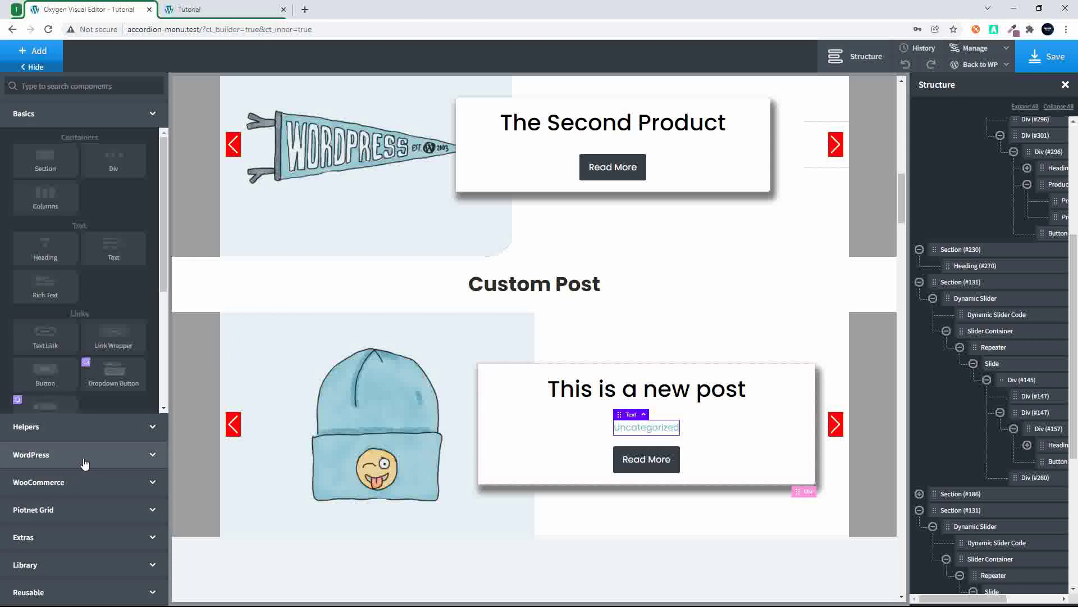
{"action": "left_click", "coordinate": [103, 397]}
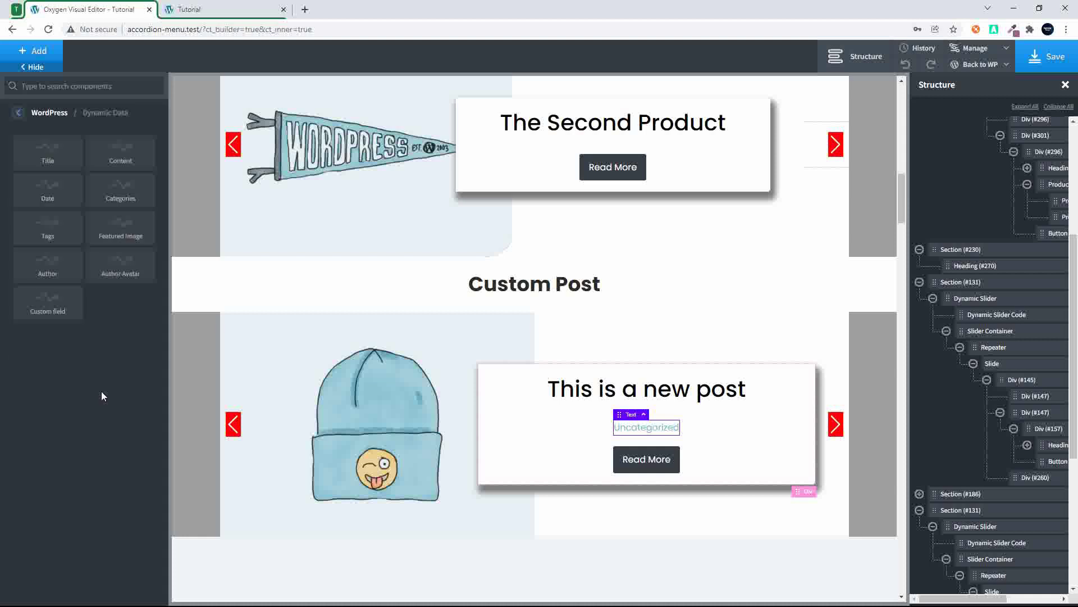
{"action": "left_click", "coordinate": [122, 197]}
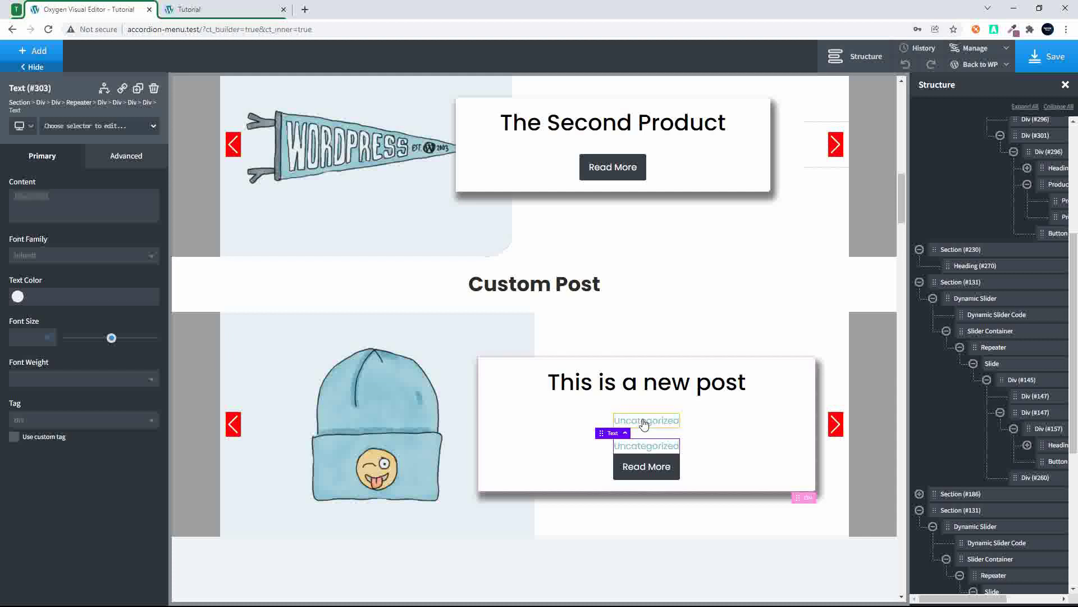
{"action": "left_click", "coordinate": [154, 90]}
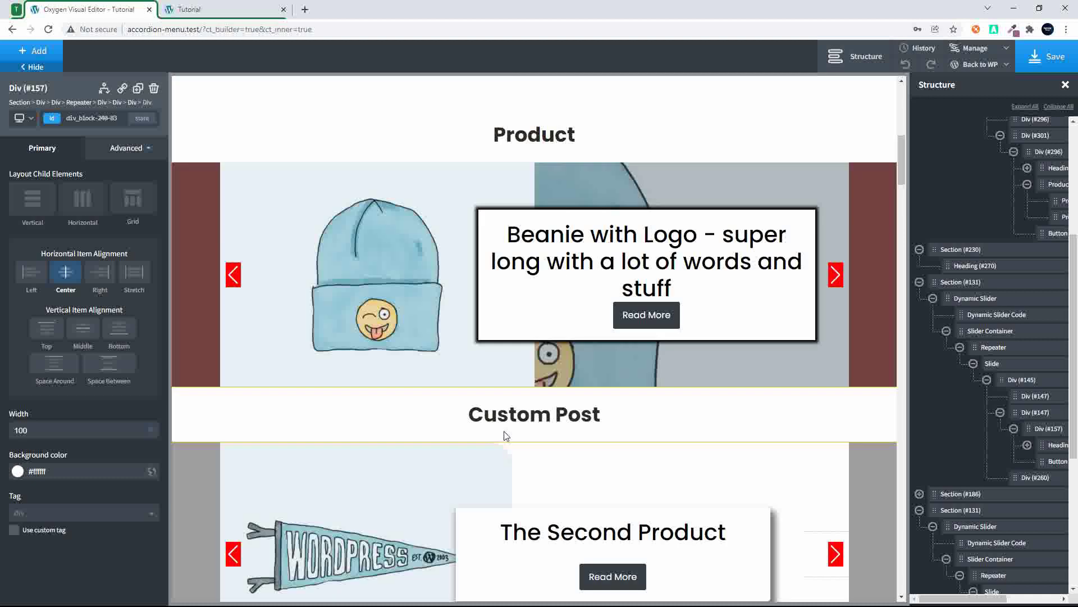